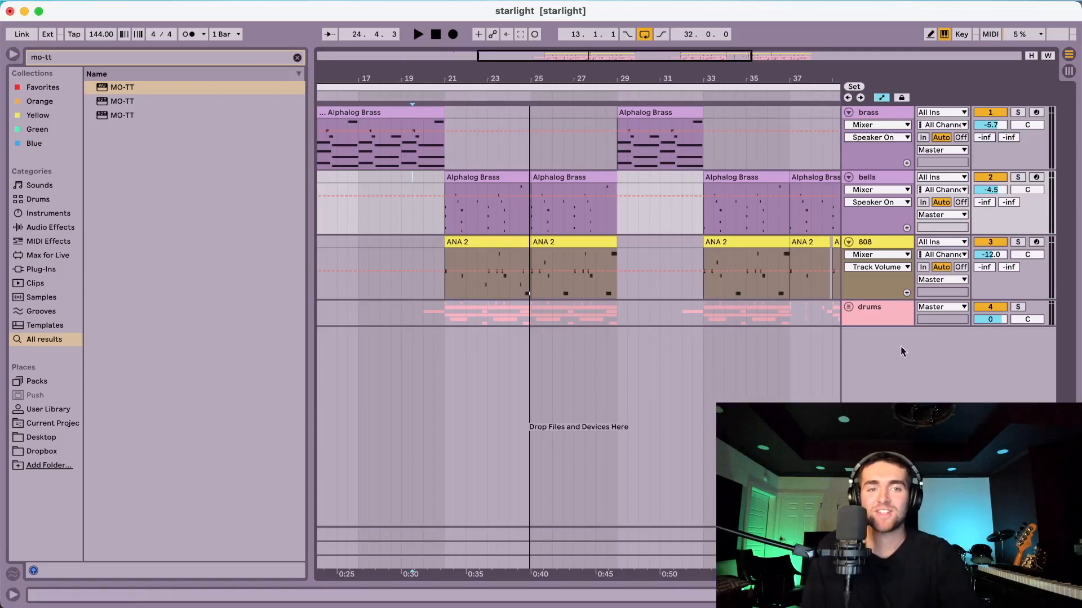
Step: Select the brass track's first Alphalog Brass clip, solo the track and play it back
double_click(871, 110)
scroll(733, 141, "left", 5)
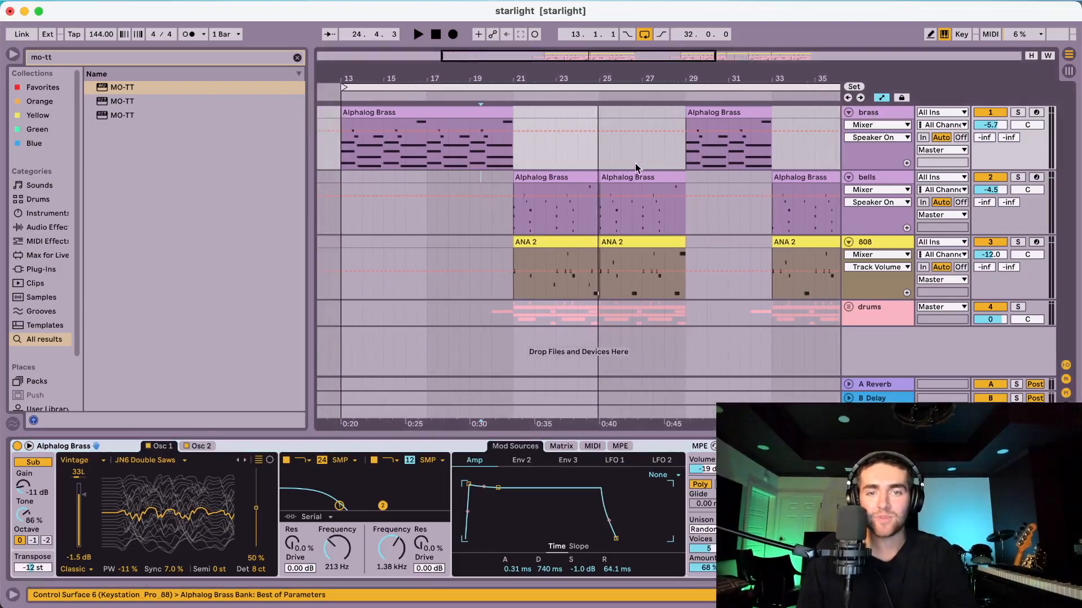
left_click(465, 113)
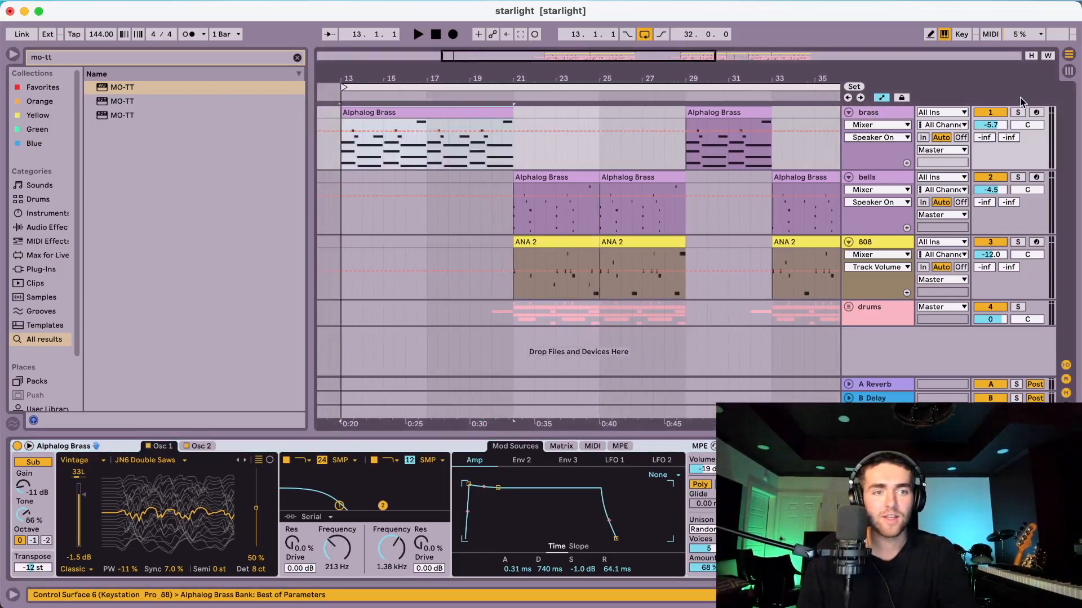
left_click(1017, 112)
key("space")
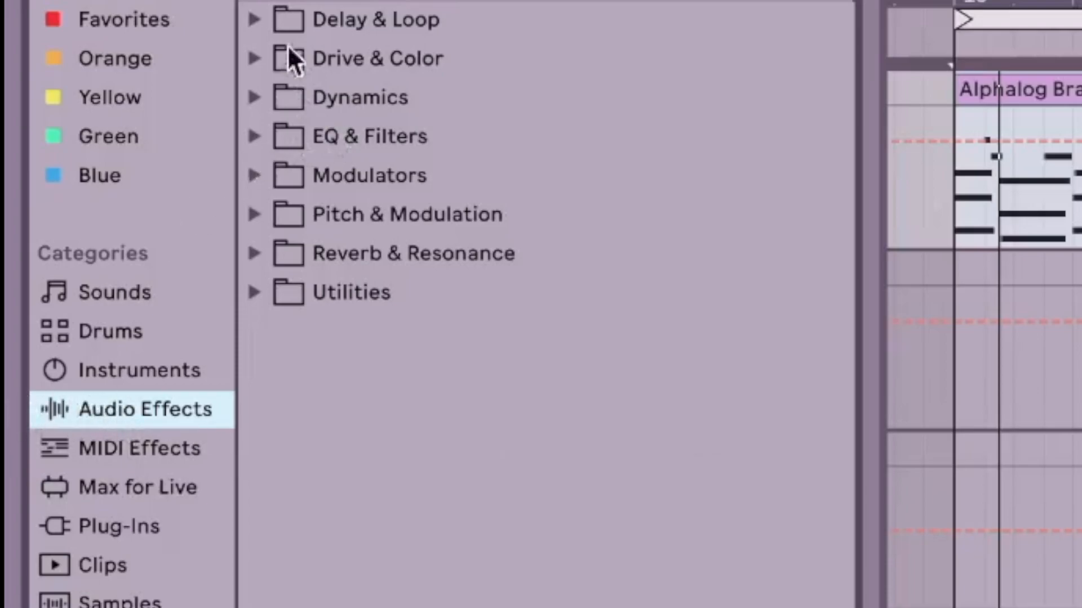
Step: Add EQ Eight from the EQ & Filters audio effects to the brass track
left_click(253, 18)
left_click(252, 332)
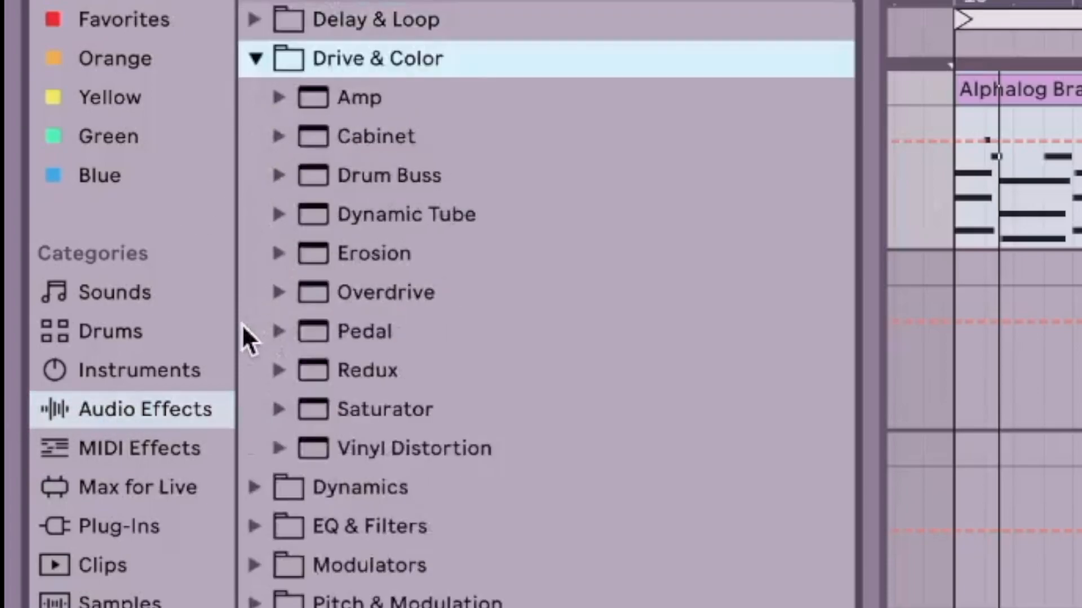
left_click(259, 488)
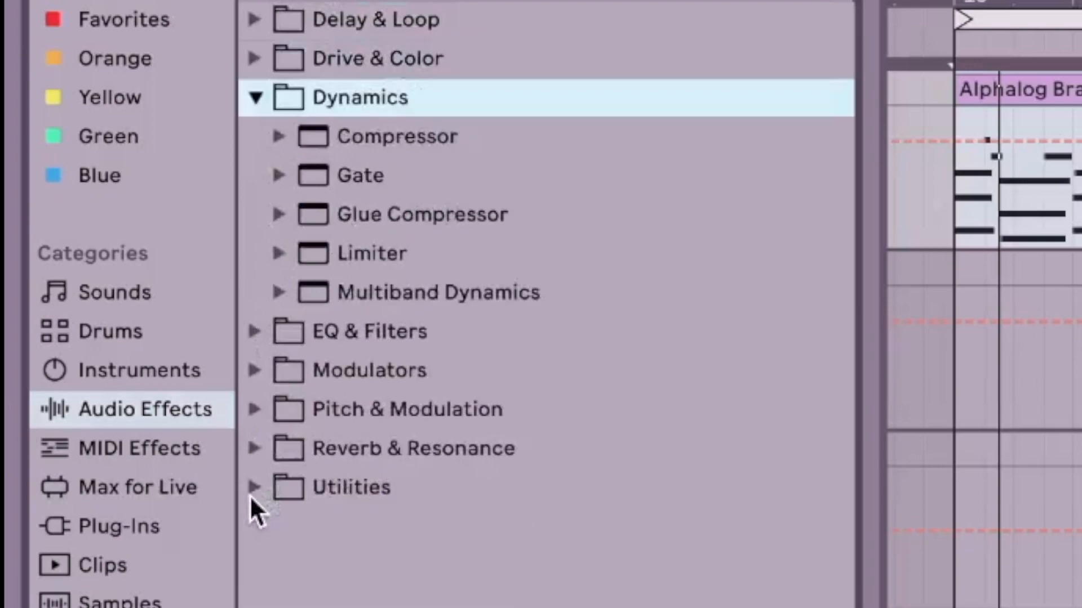
left_click(257, 328)
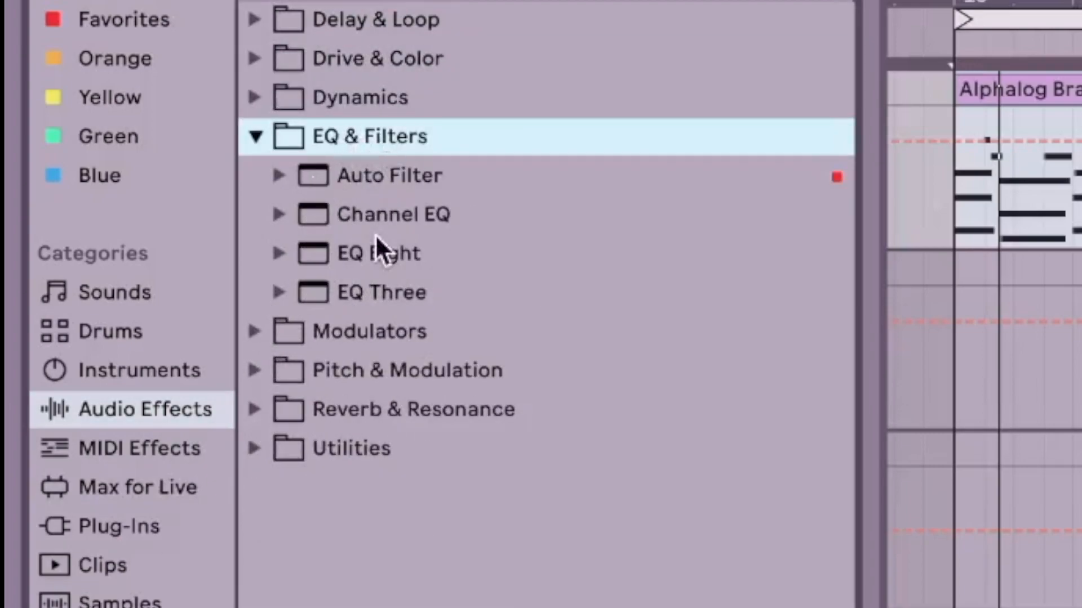
left_click_drag(352, 255, 403, 145)
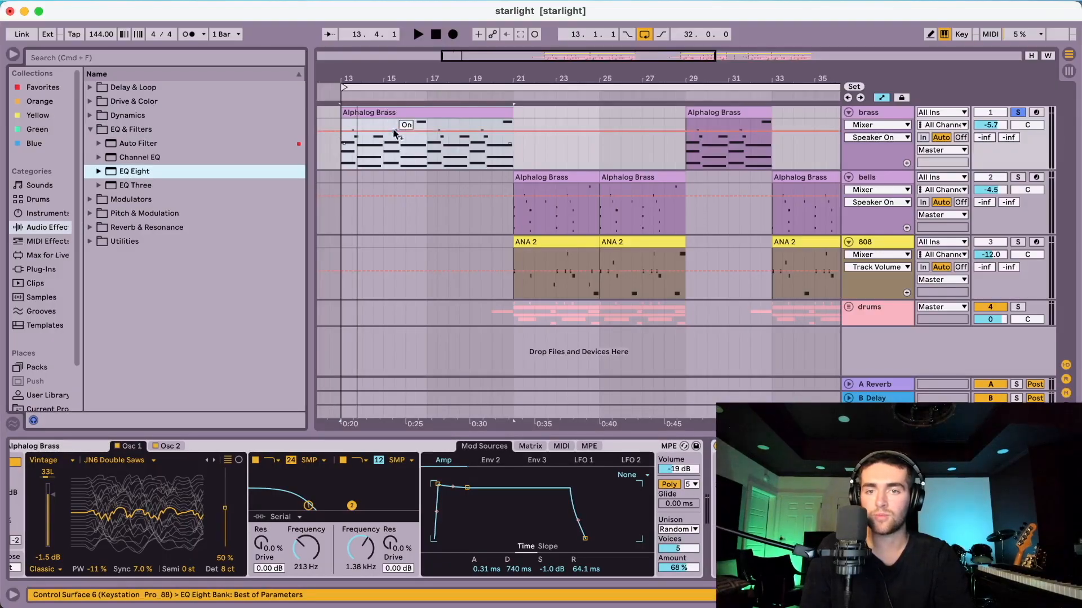
Step: Search the audio effects for "eq" and add EQ Eight to the brass track from the results
left_click(135, 60)
type("e")
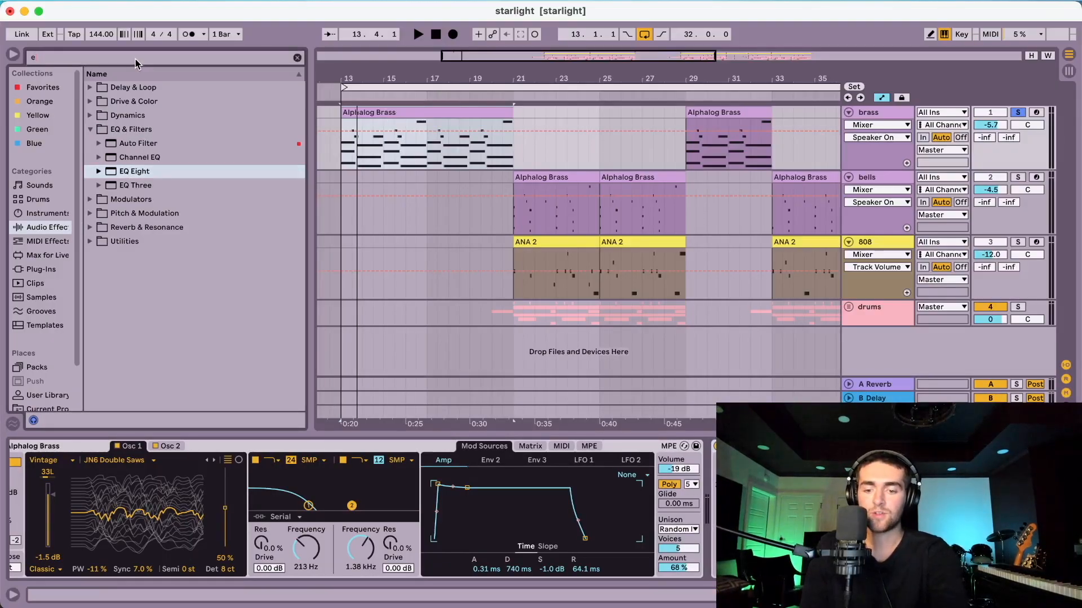
type("q")
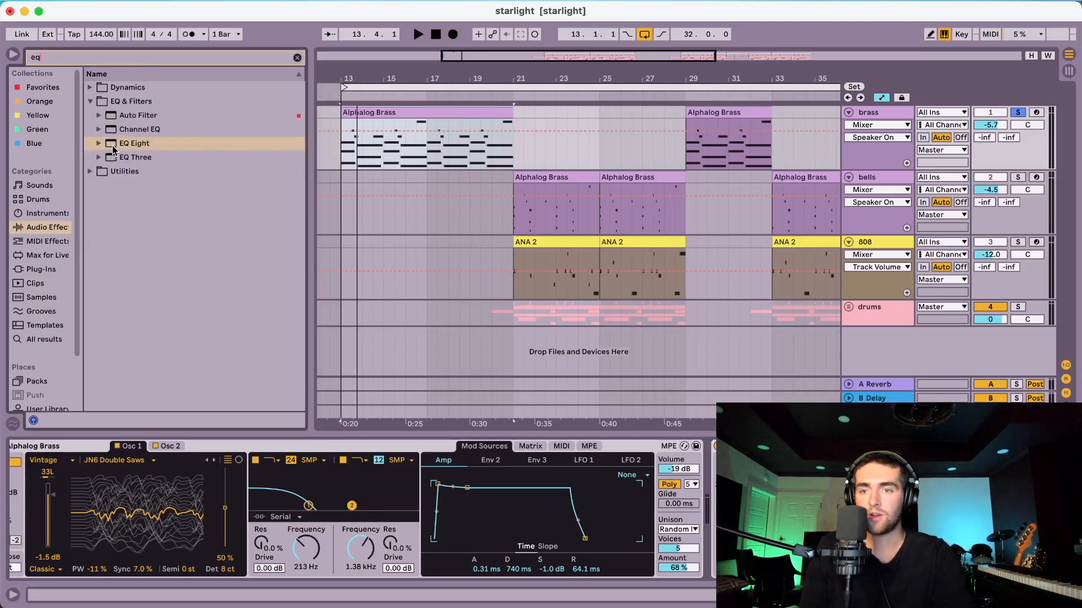
left_click_drag(111, 147, 439, 114)
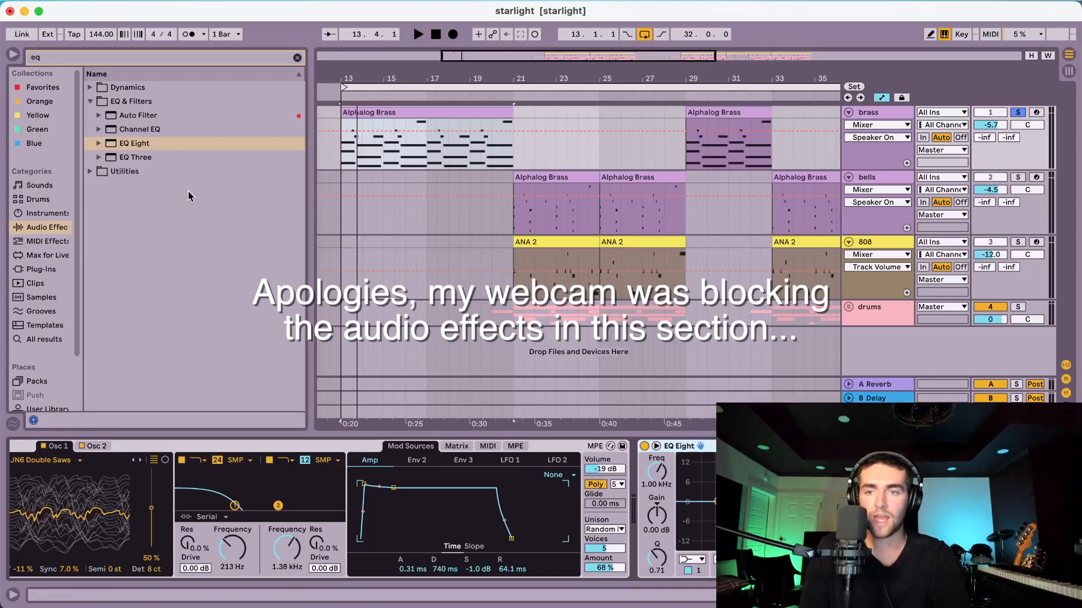
double_click(116, 147)
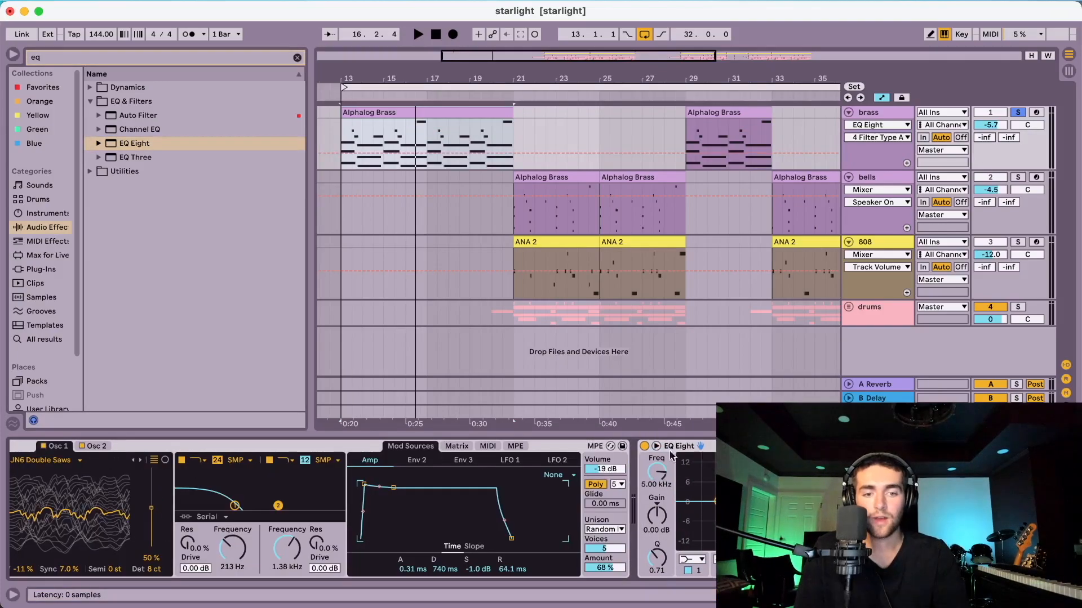
Step: Show EQ Eight's expanded, enlarged display and play the brass to examine its frequency spectrum
left_click(656, 447)
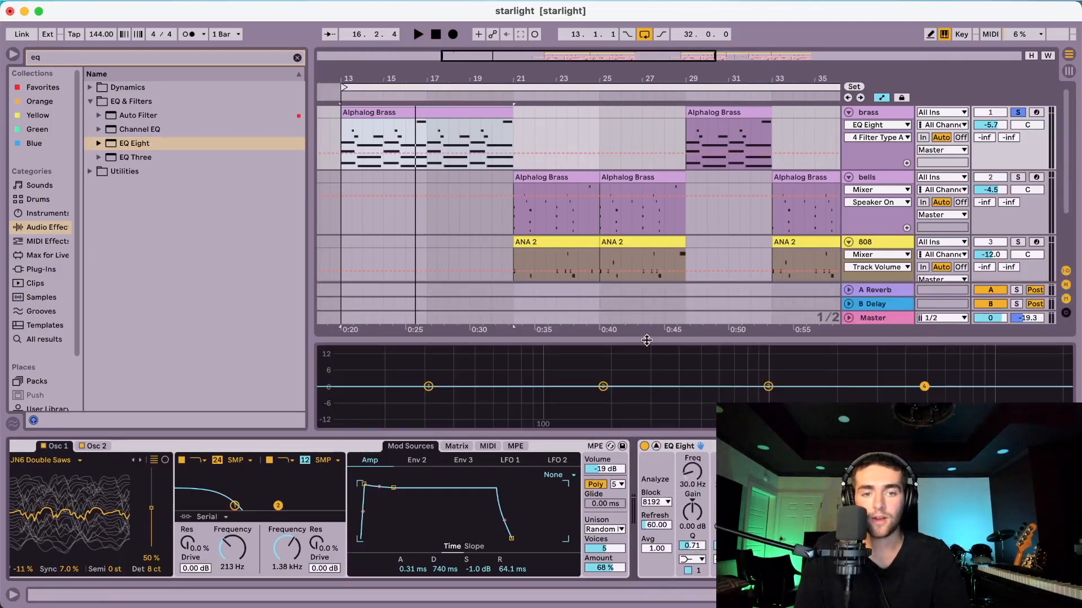
left_click_drag(647, 340, 661, 175)
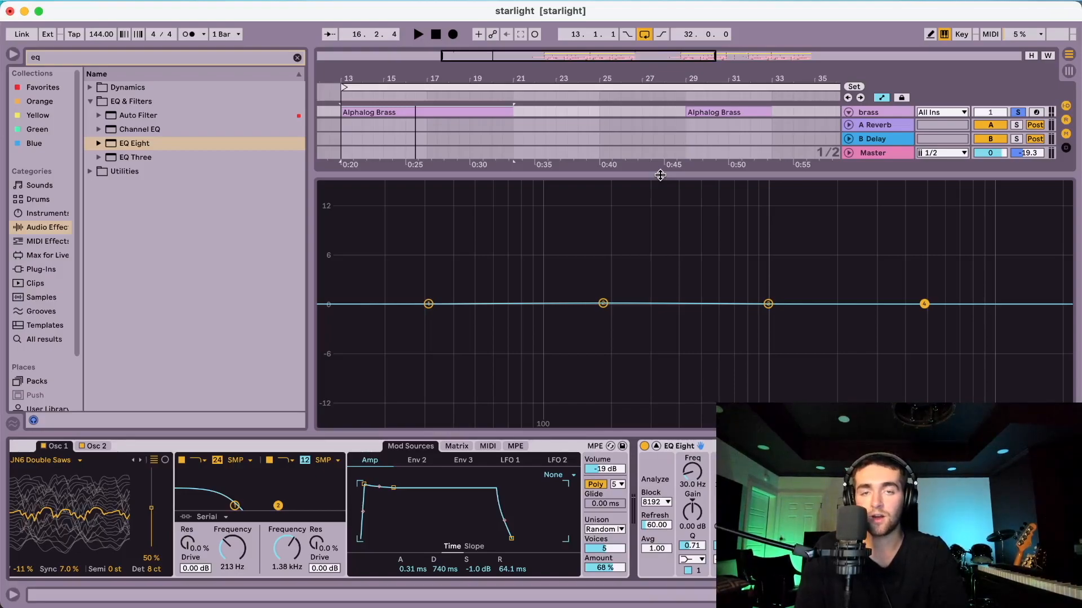
key("space")
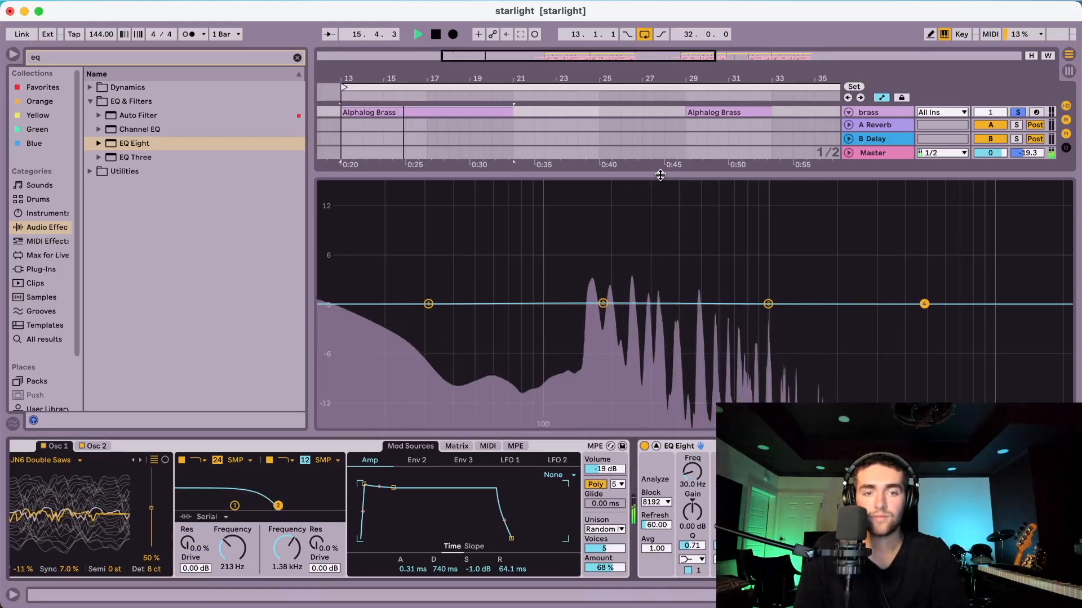
key("space")
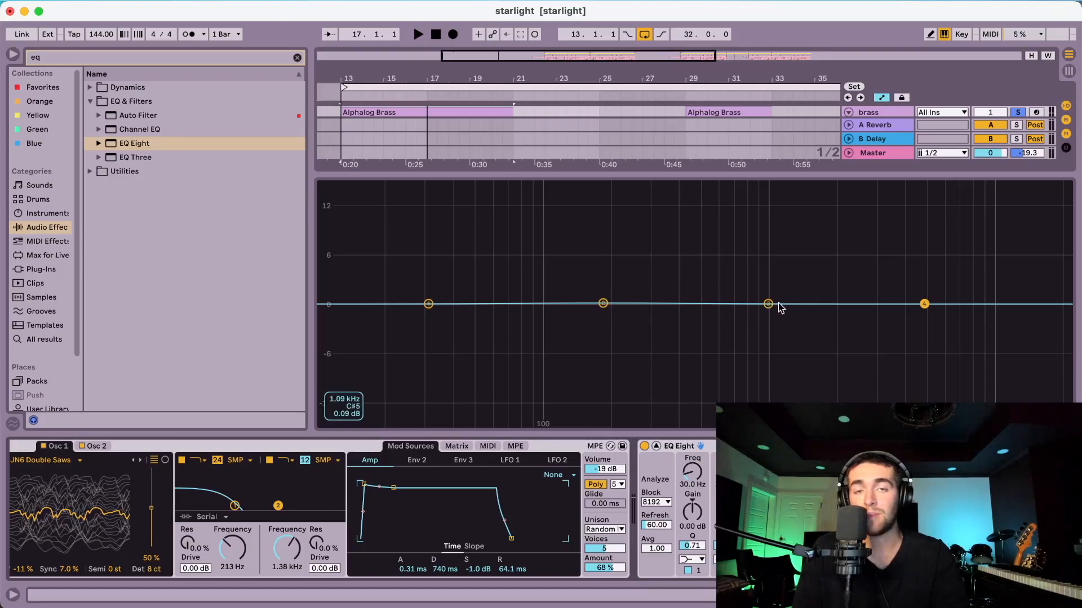
Step: Turn EQ Eight's band 1 into a low cut at 34.2 Hz with a Q of 0.76
left_click_drag(428, 303, 426, 370)
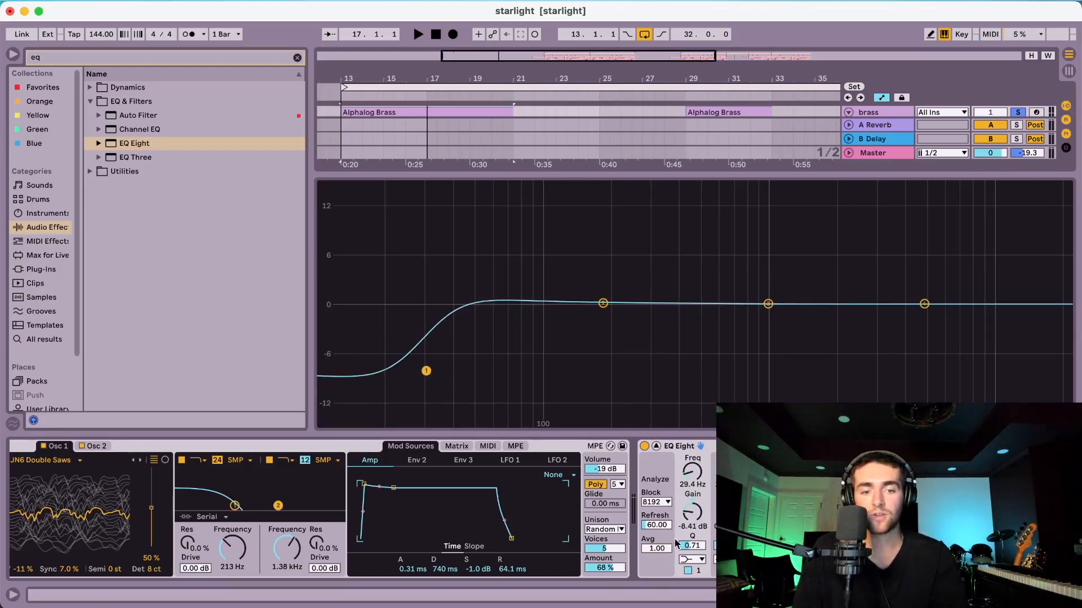
left_click(692, 561)
left_click(692, 588)
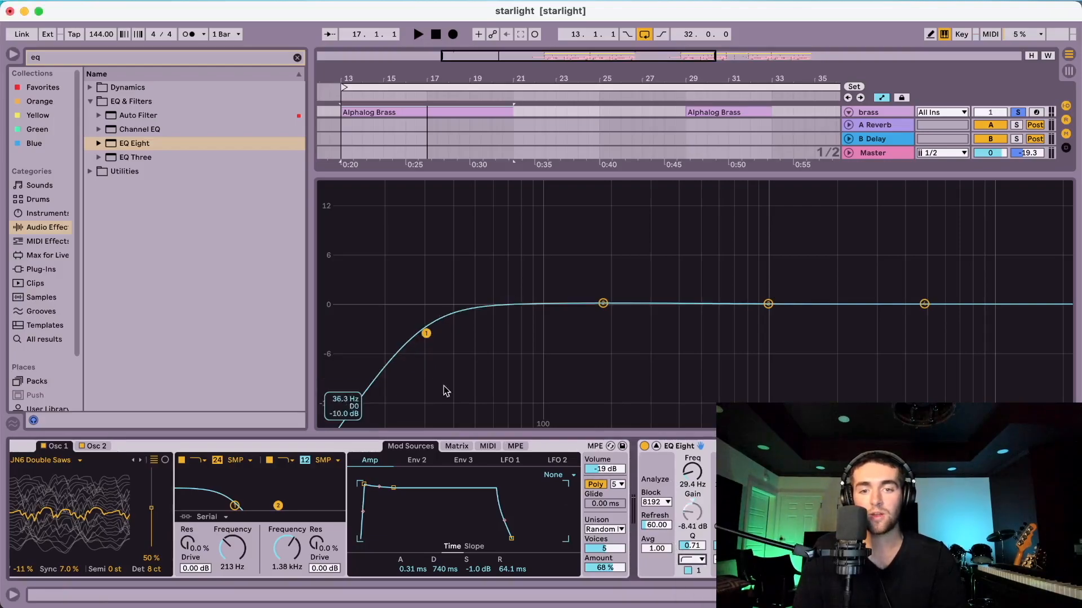
mouse_move(425, 336)
left_mouse_down()
mouse_move(577, 331)
mouse_move(441, 330)
left_mouse_up()
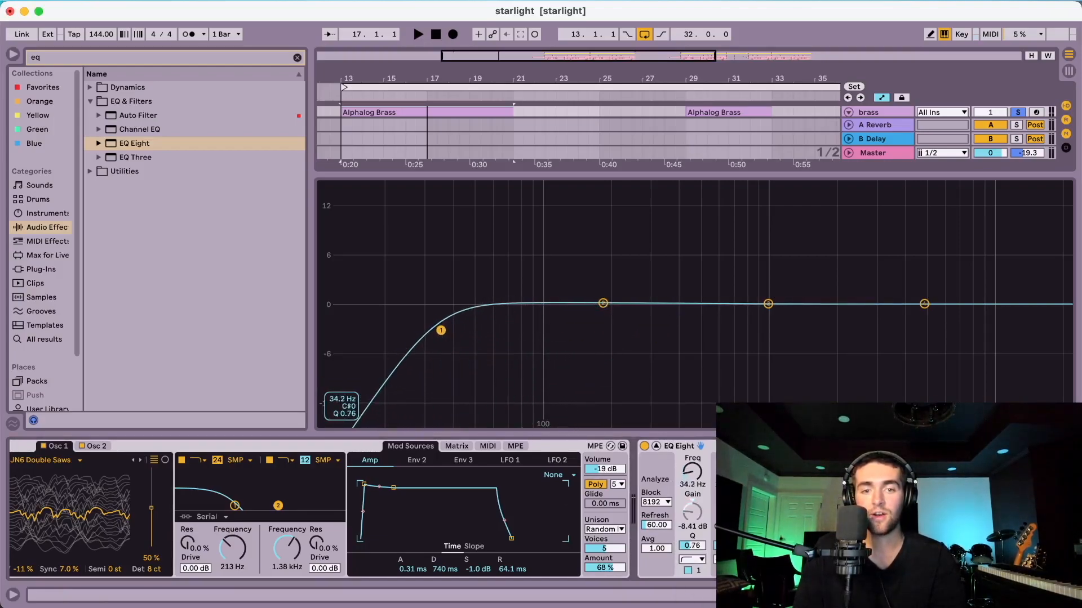
Step: During playback, raise band 1's low-cut frequency and Q, and boost band 2 at a higher frequency
left_click(925, 306)
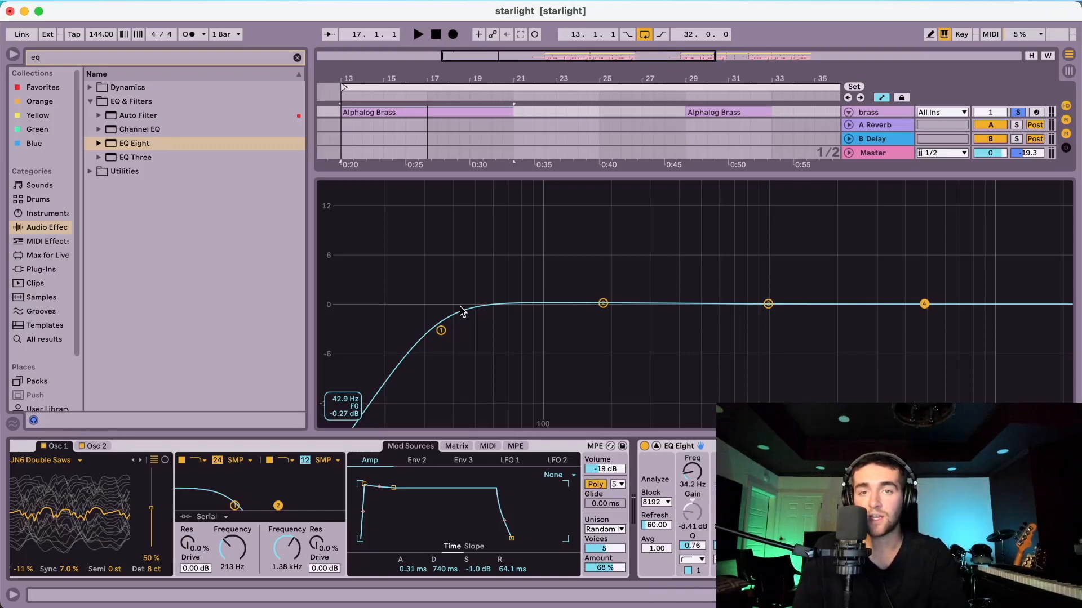
key("space")
left_click_drag(443, 330, 552, 263)
left_click_drag(603, 303, 747, 232)
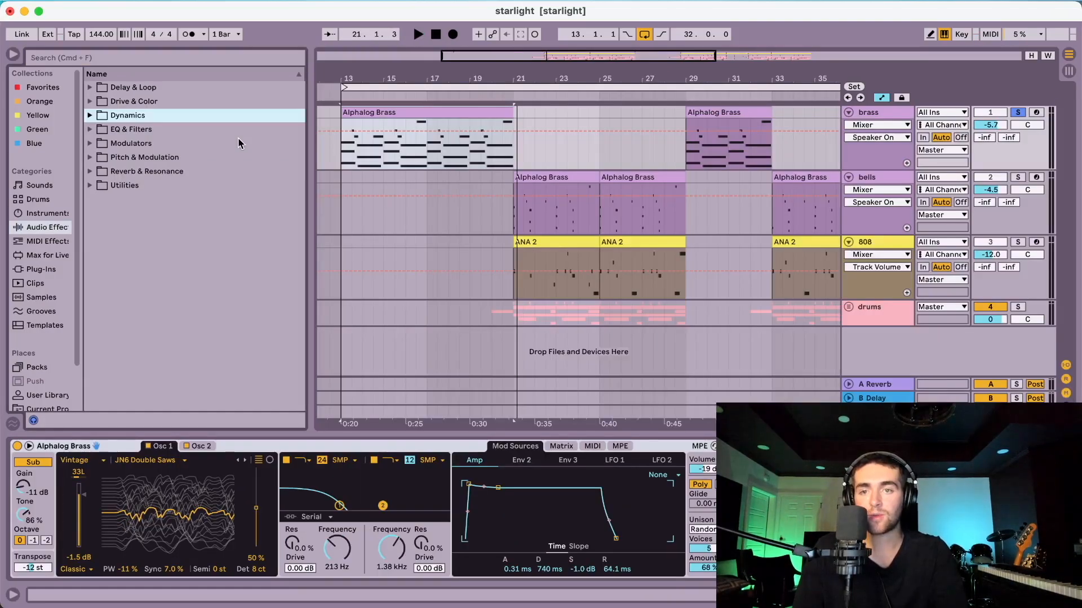
Step: Add the Compressor from the Dynamics audio effects to the brass track
left_click(89, 116)
left_click(110, 133)
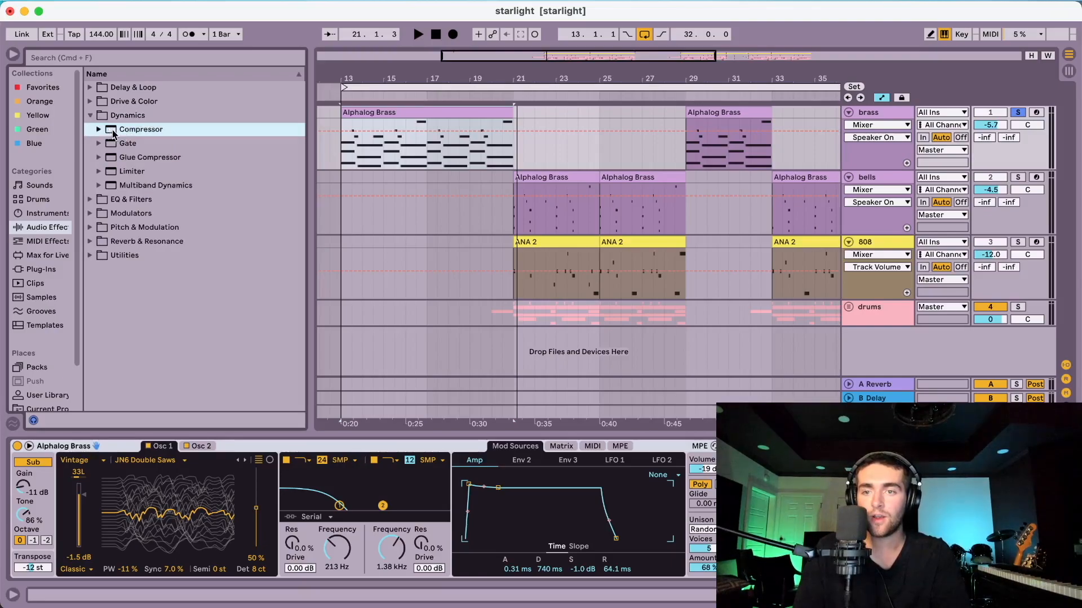
left_click_drag(386, 248, 800, 507)
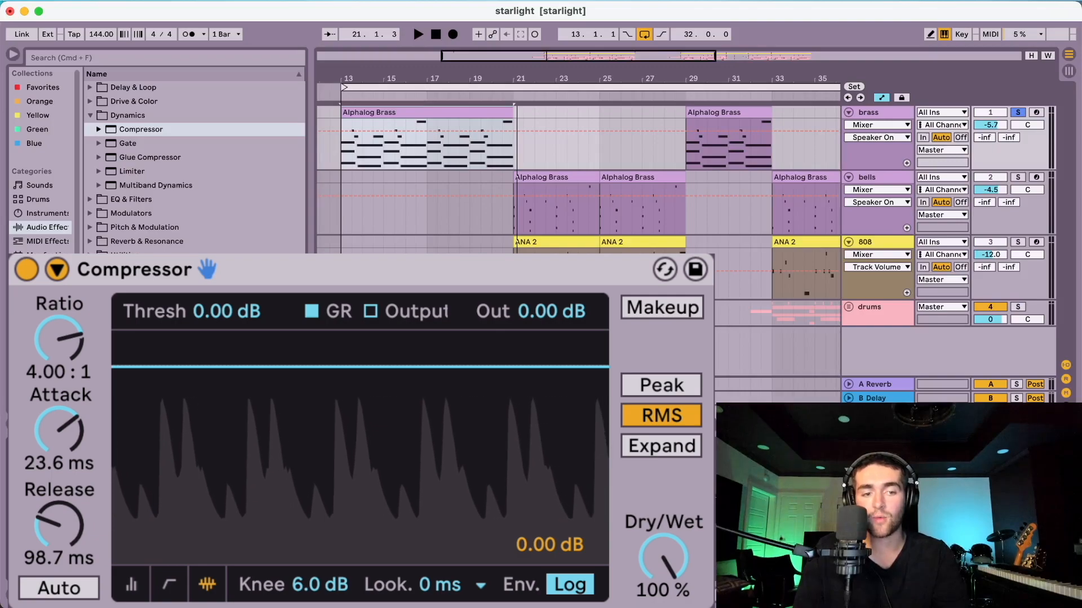
Step: Try out the Compressor's Dry/Wet control and set its threshold to -23.8 dB
mouse_move(671, 552)
left_mouse_down()
mouse_move(671, 601)
mouse_move(671, 558)
left_mouse_up()
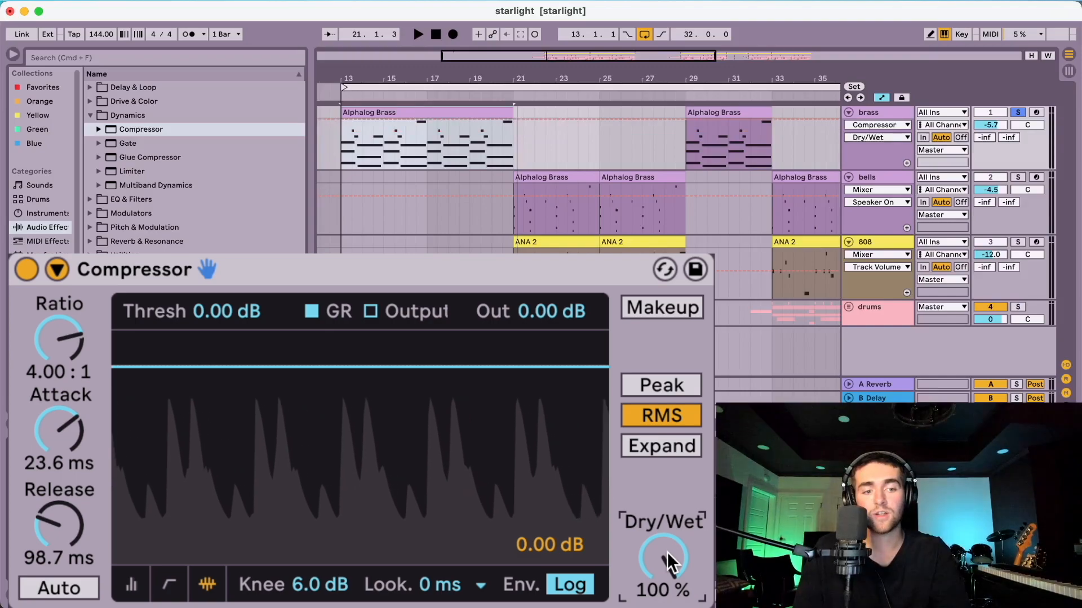
left_click_drag(667, 552, 667, 607)
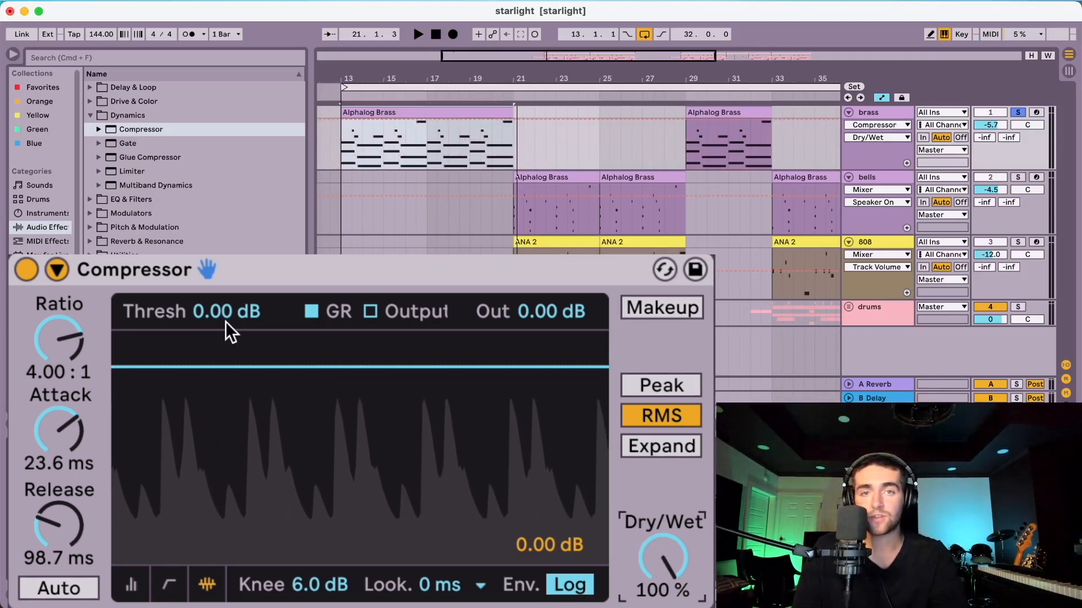
left_click_drag(226, 315, 226, 374)
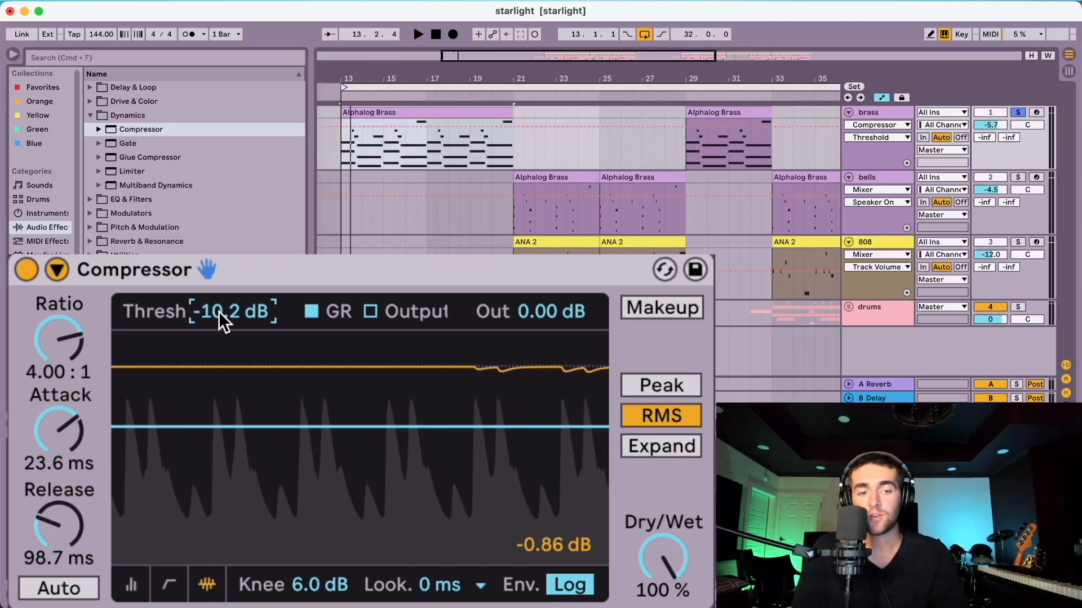
left_click_drag(218, 312, 218, 388)
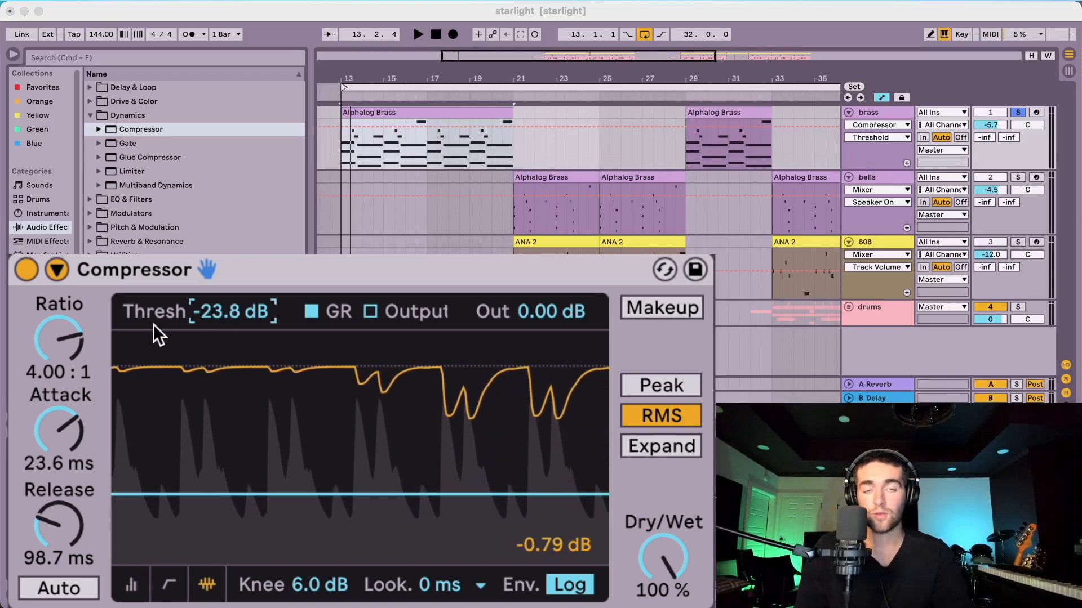
Step: Set the Compressor's ratio to 2.07:1 and its attack to 0.14 ms
left_click(61, 337)
mouse_move(61, 337)
left_mouse_down()
mouse_move(61, 363)
mouse_move(61, 313)
mouse_move(60, 336)
left_mouse_up()
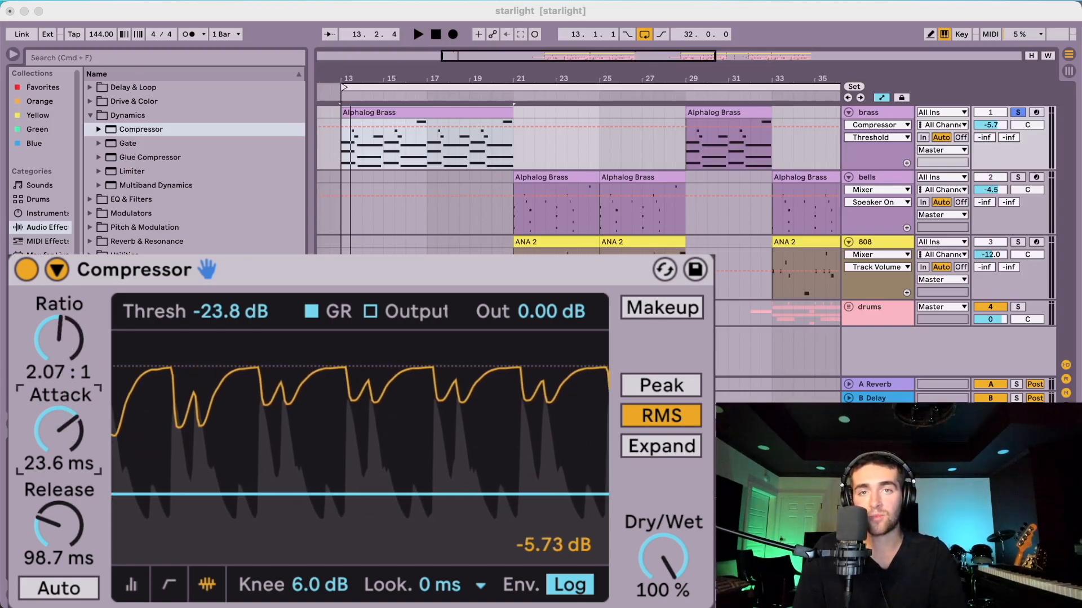
left_click(60, 431)
mouse_move(59, 431)
left_mouse_down()
mouse_move(59, 409)
mouse_move(61, 425)
left_mouse_up()
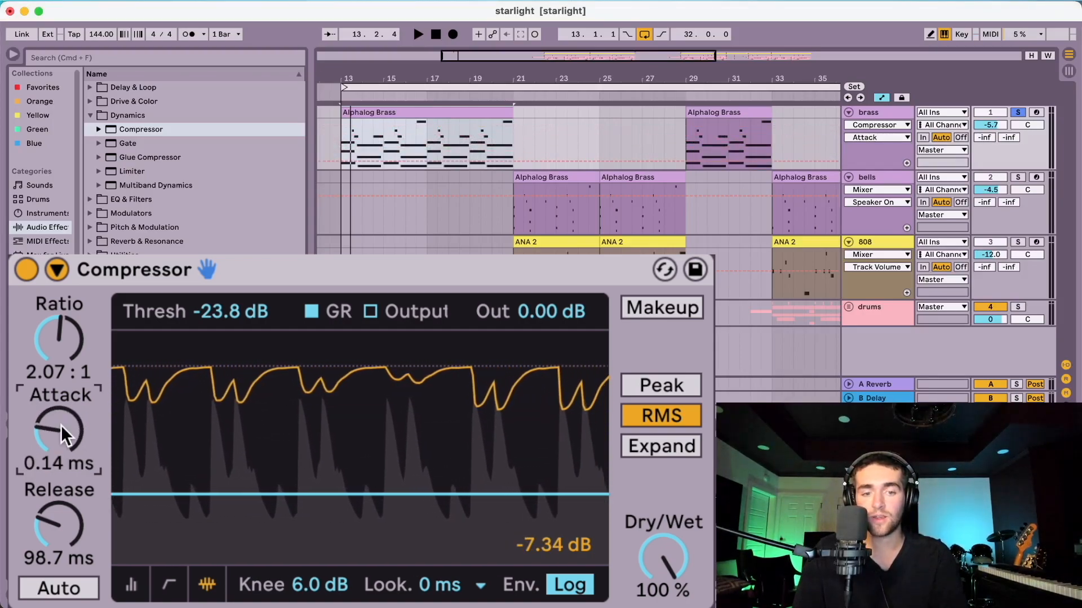
Step: Set the Compressor's release to 387 ms and turn on Makeup gain
mouse_move(60, 524)
left_mouse_down()
mouse_move(60, 499)
mouse_move(60, 532)
left_mouse_up()
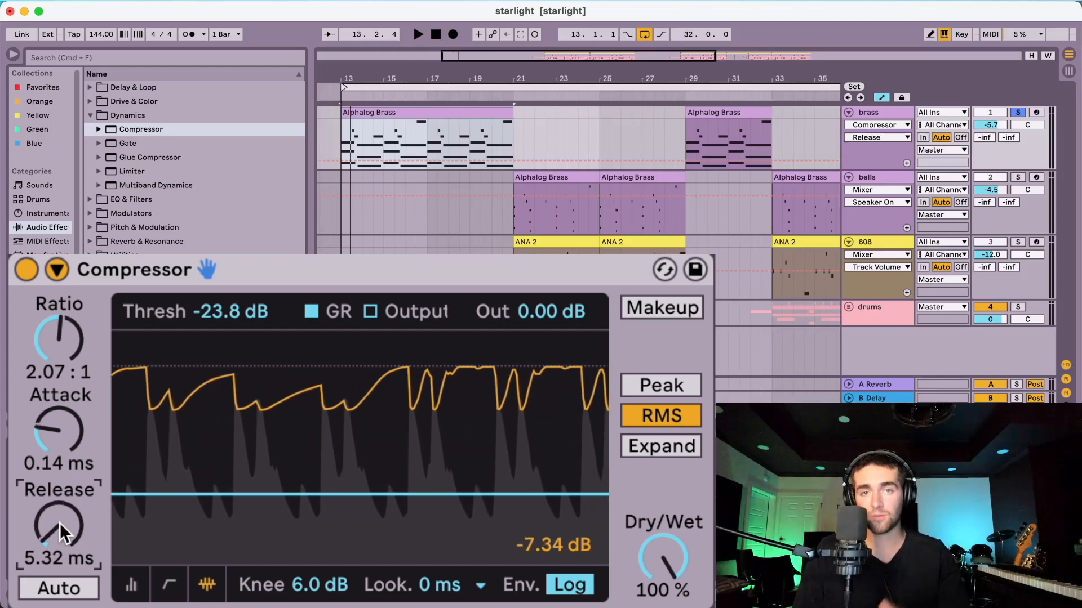
left_click_drag(59, 523, 60, 484)
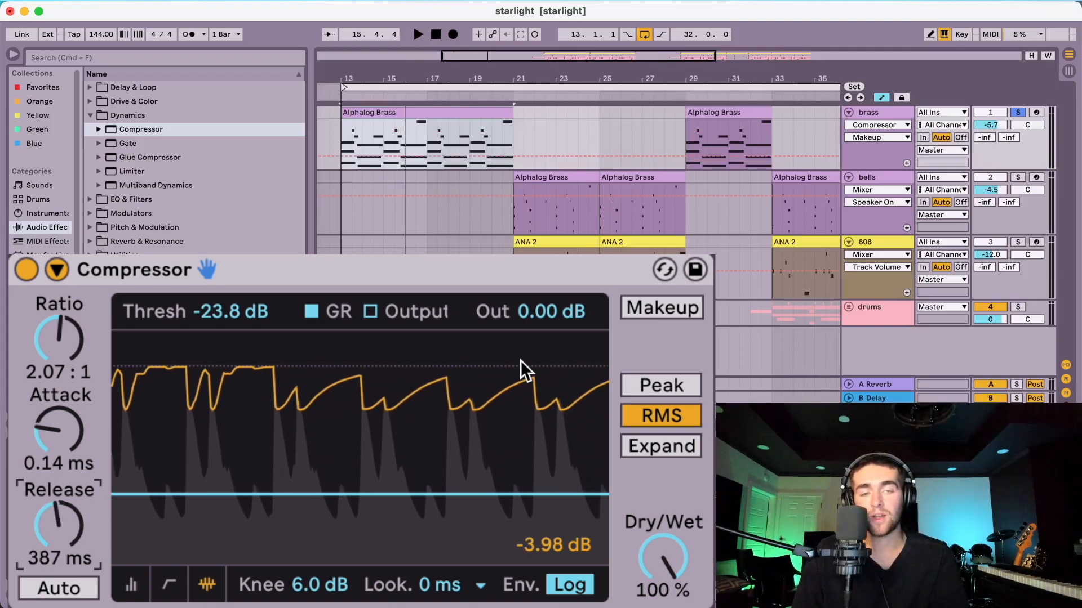
left_click(647, 312)
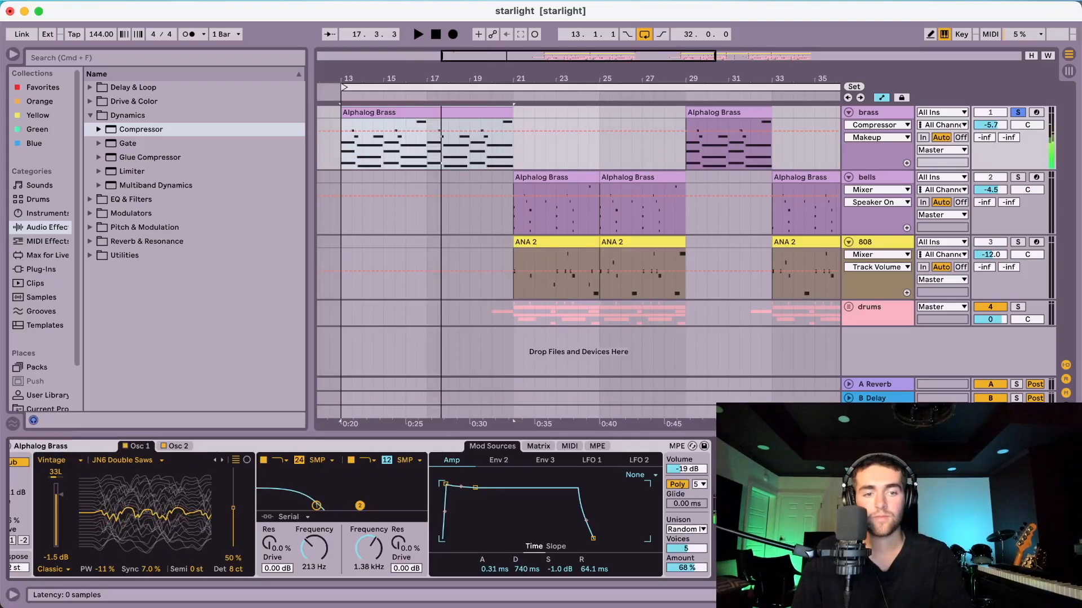
Step: Audition the brass with the Compressor on and bypassed, and delete the Compressor from the track
key("space")
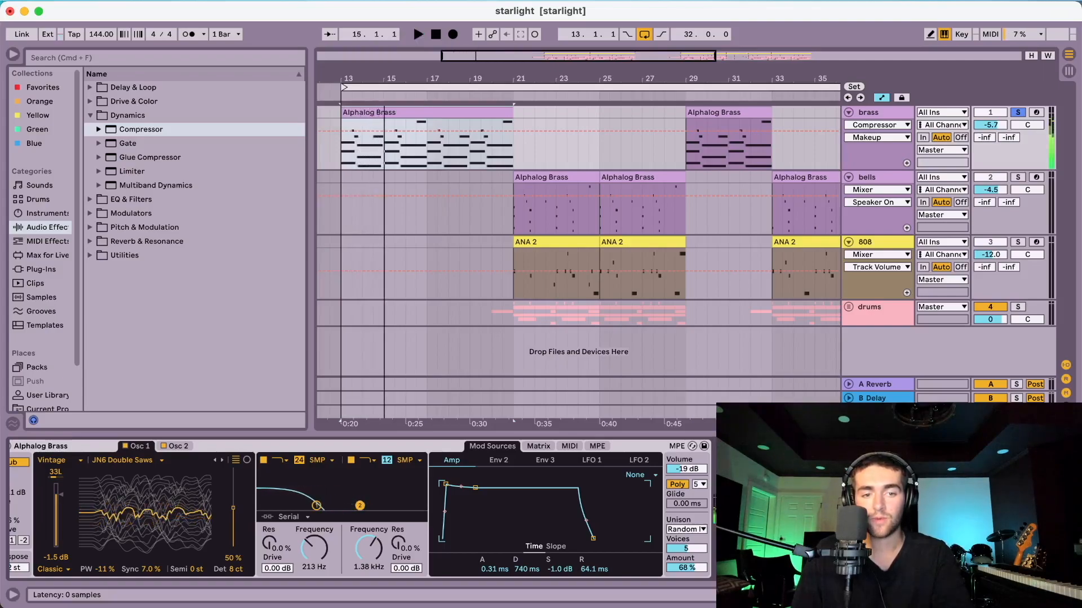
key("space")
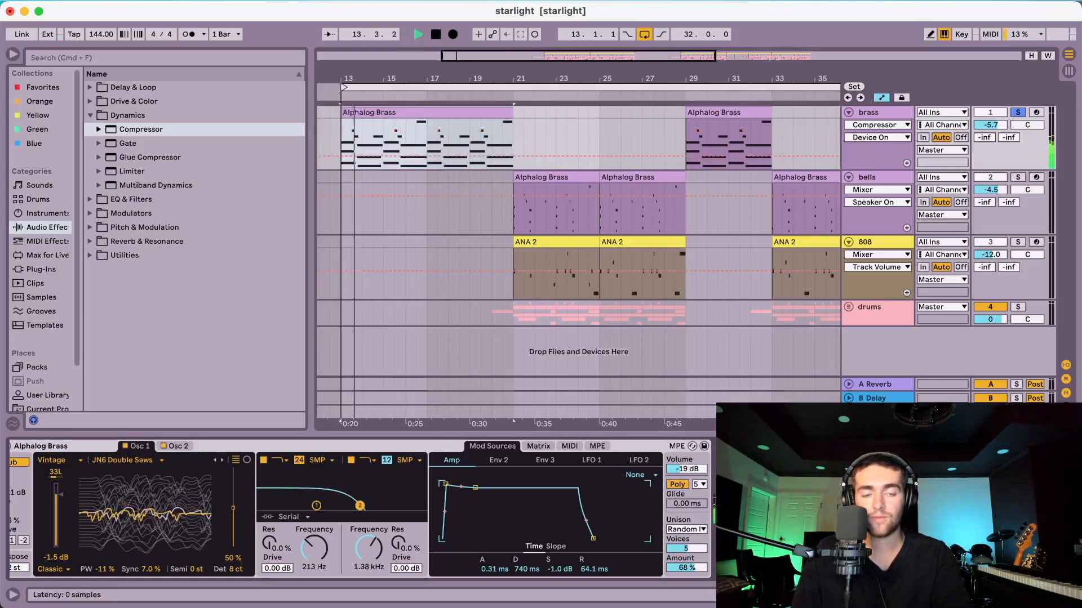
key("space")
key("Delete")
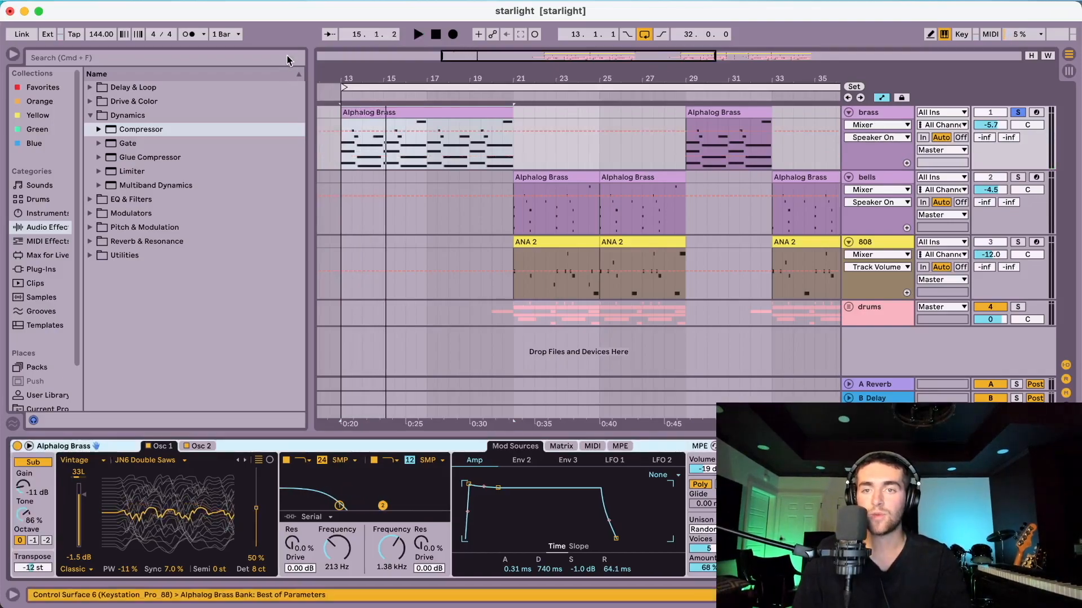
Step: Add the Reverb effect from Reverb & Resonance to the brass track and audition it
left_click(89, 115)
left_click(90, 172)
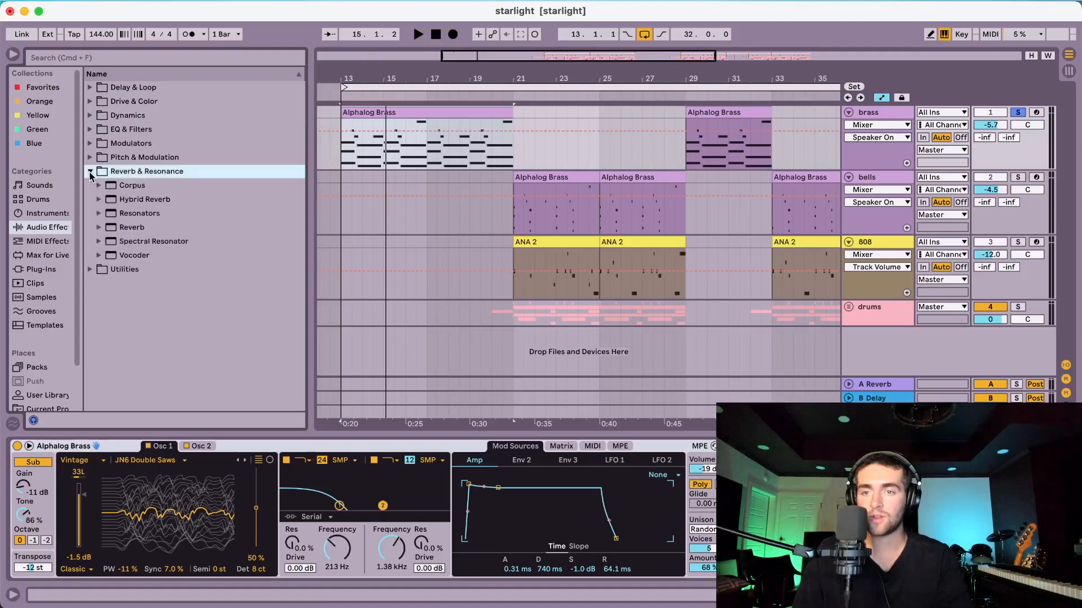
left_click_drag(134, 227, 766, 540)
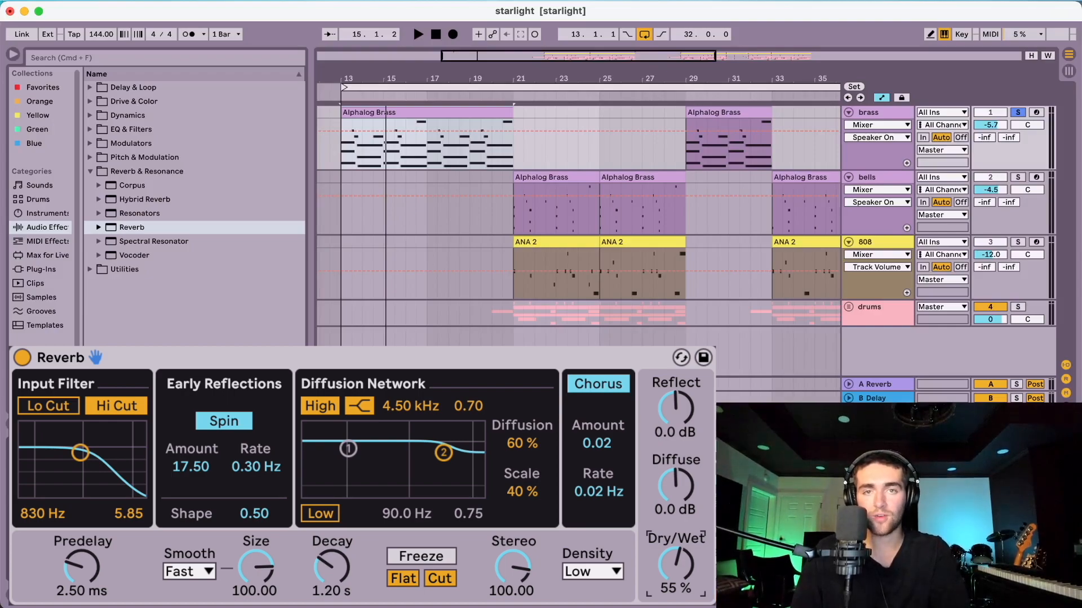
key("space")
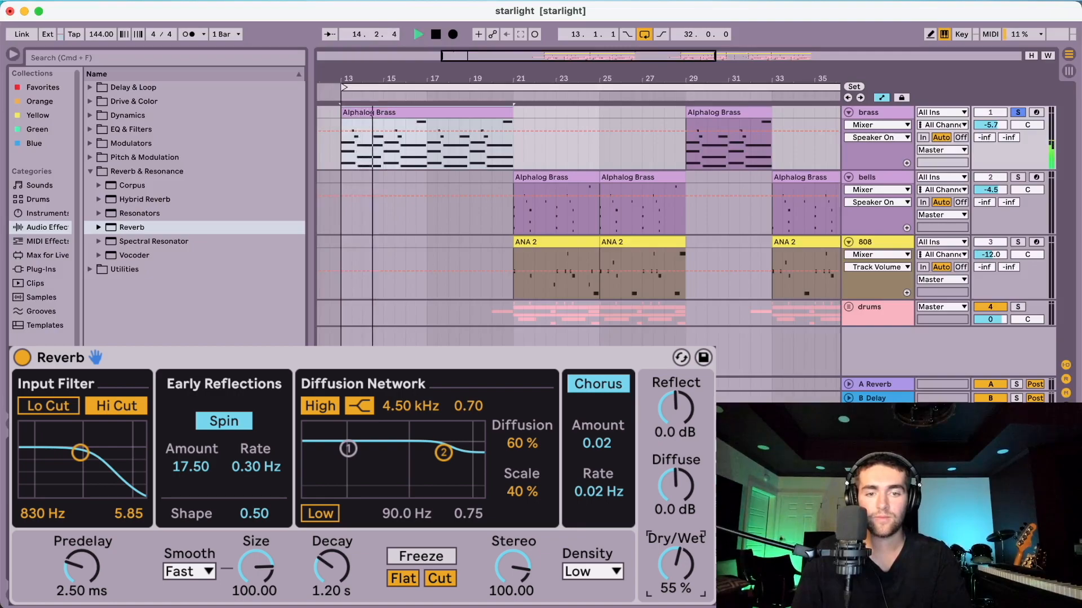
key("space")
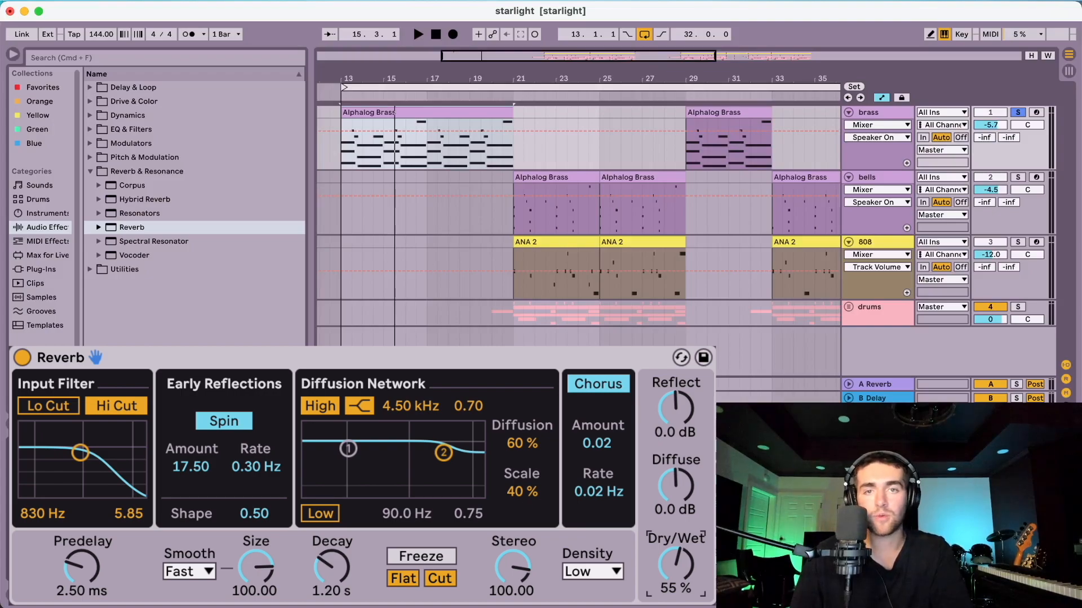
Step: Audition the brass with the Reverb's Dry/Wet at 100% and at 0%, and set it to 61%
left_click(675, 565)
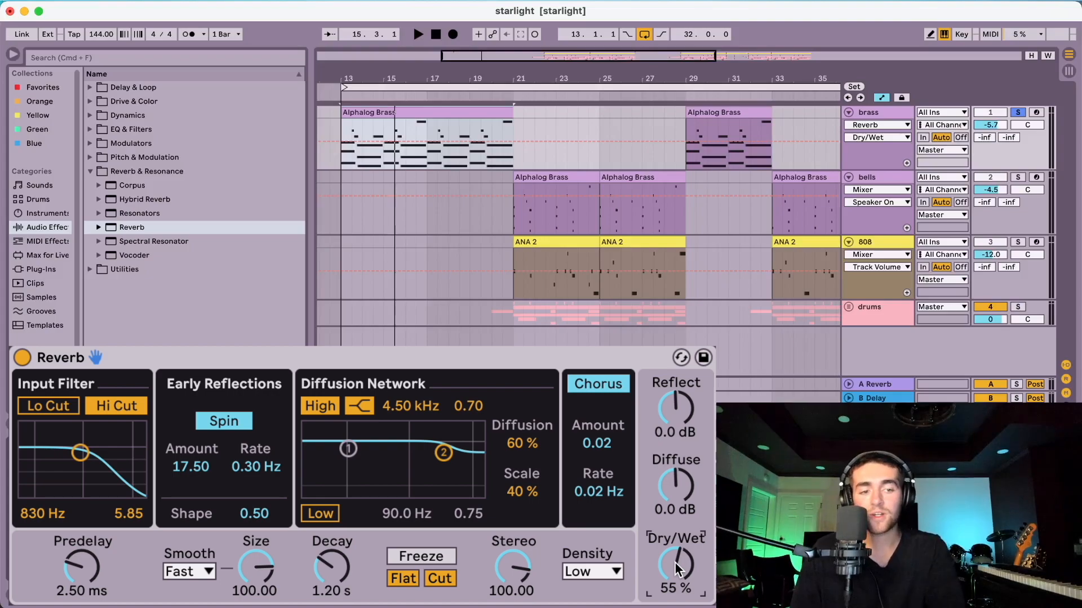
left_click_drag(676, 565, 675, 555)
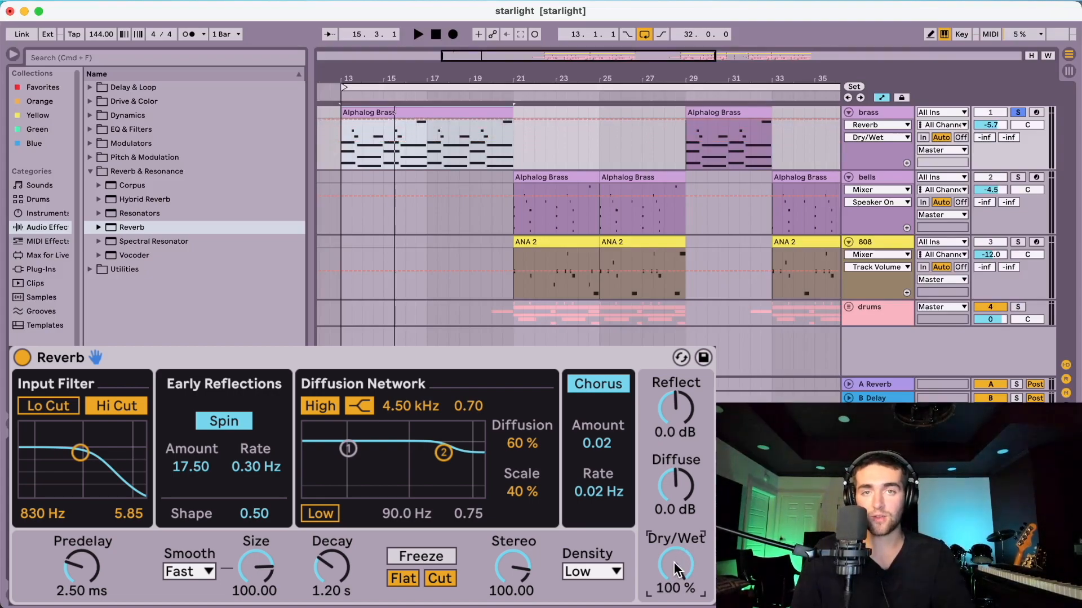
key("space")
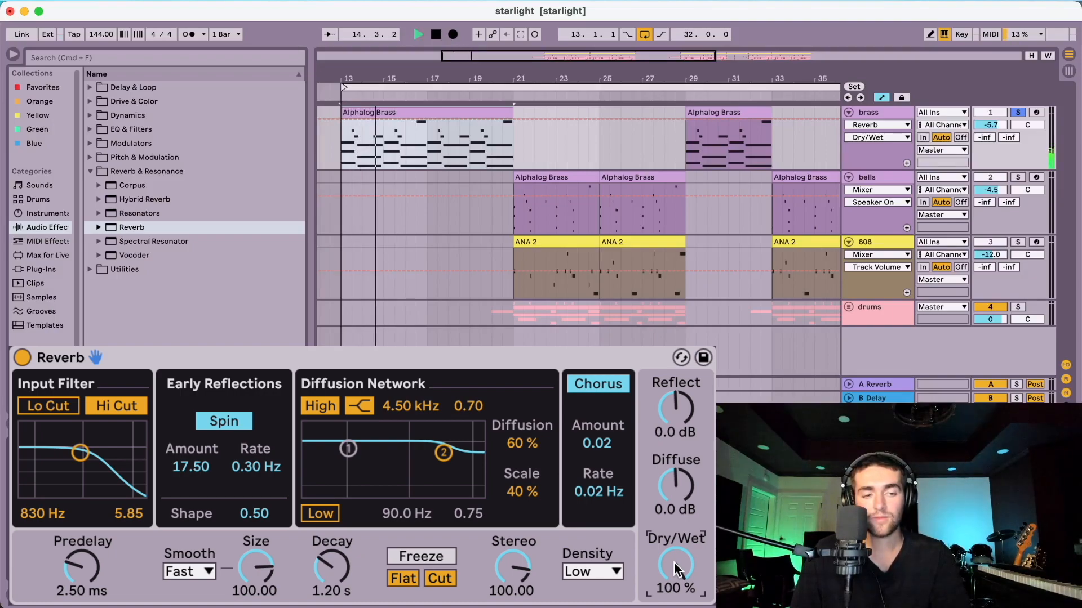
key("space")
left_click_drag(674, 563, 674, 571)
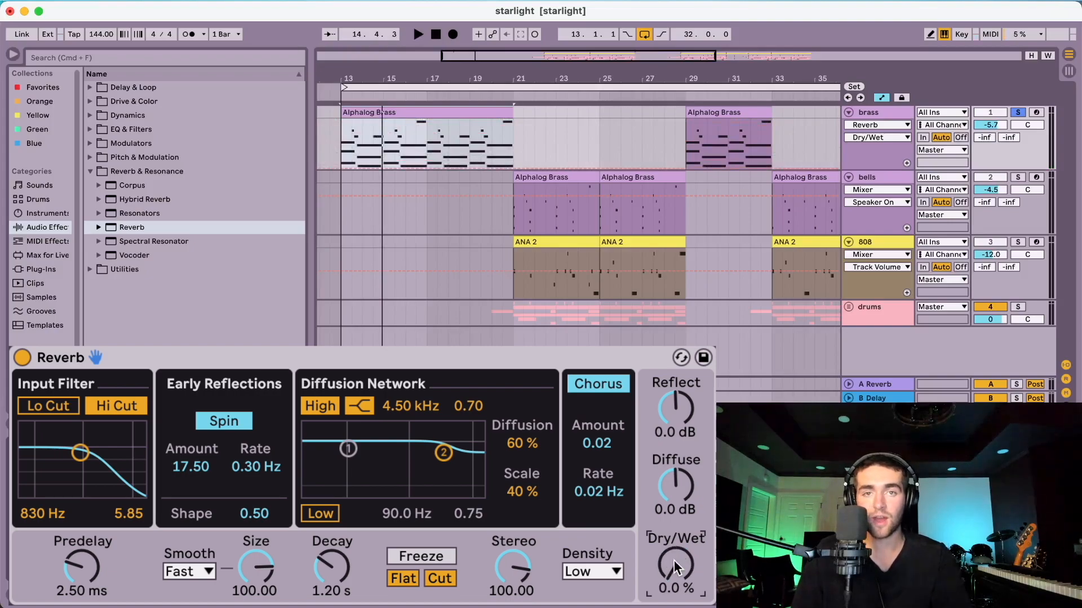
key("space")
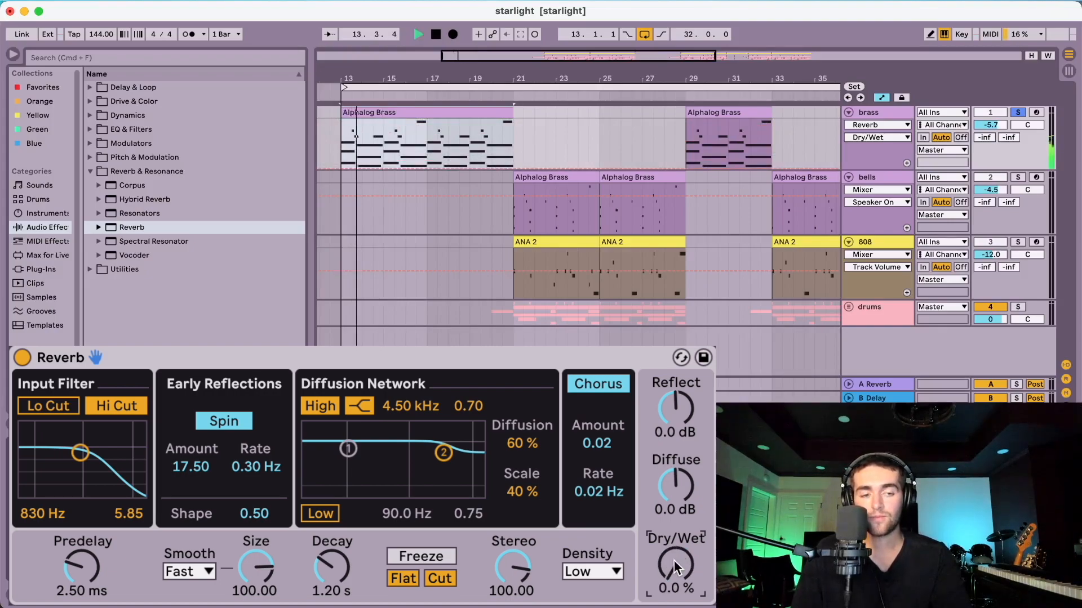
key("space")
left_click_drag(674, 560, 674, 526)
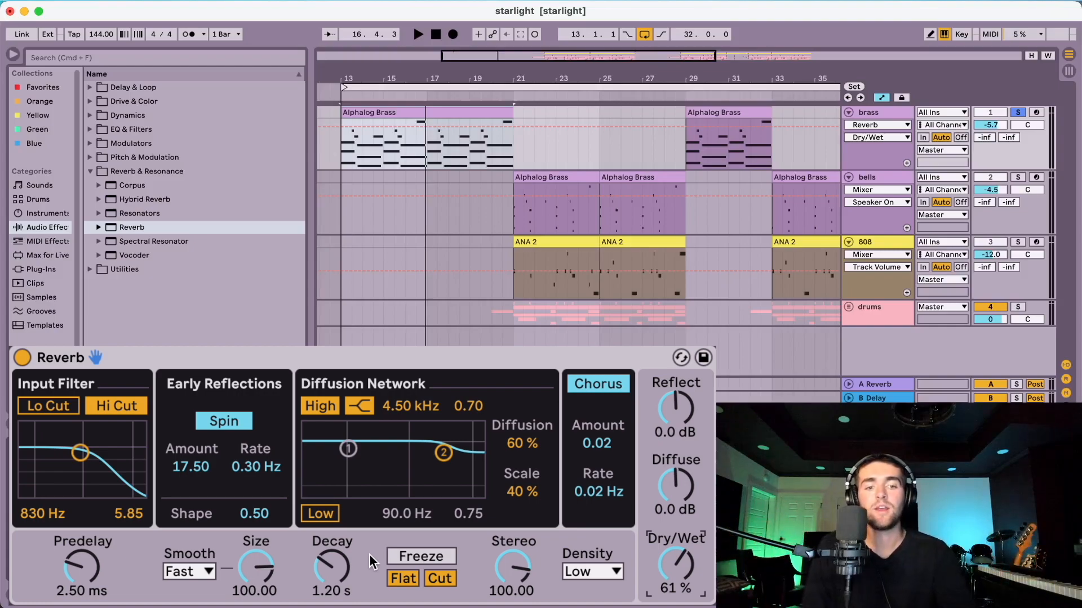
Step: Audition the brass with the Reverb's decay time at 18.5 s and at 329 ms
left_click_drag(331, 566, 331, 577)
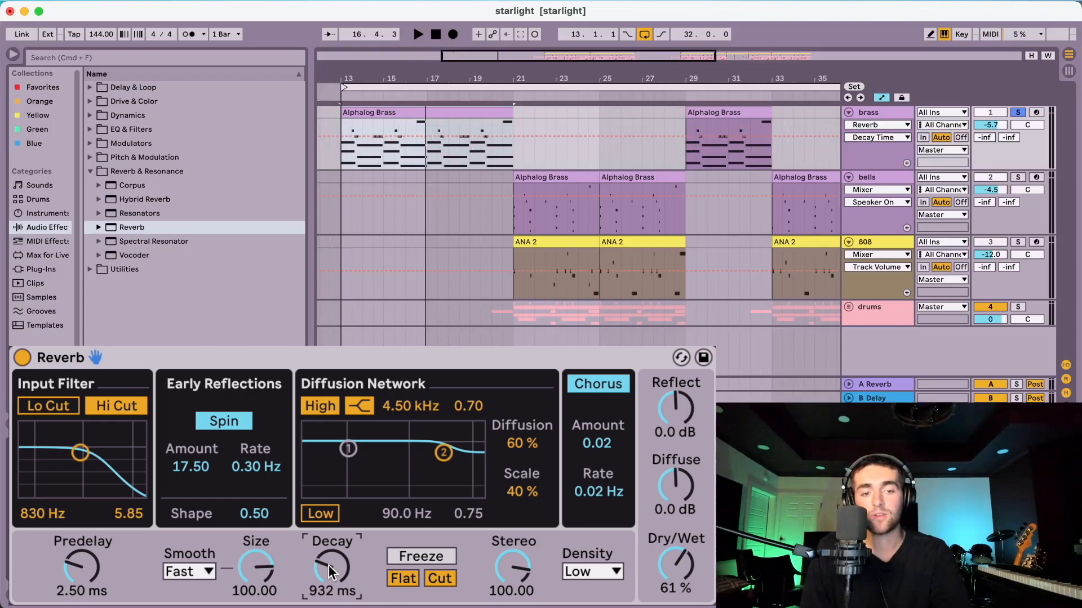
left_click_drag(330, 572, 329, 566)
key("space")
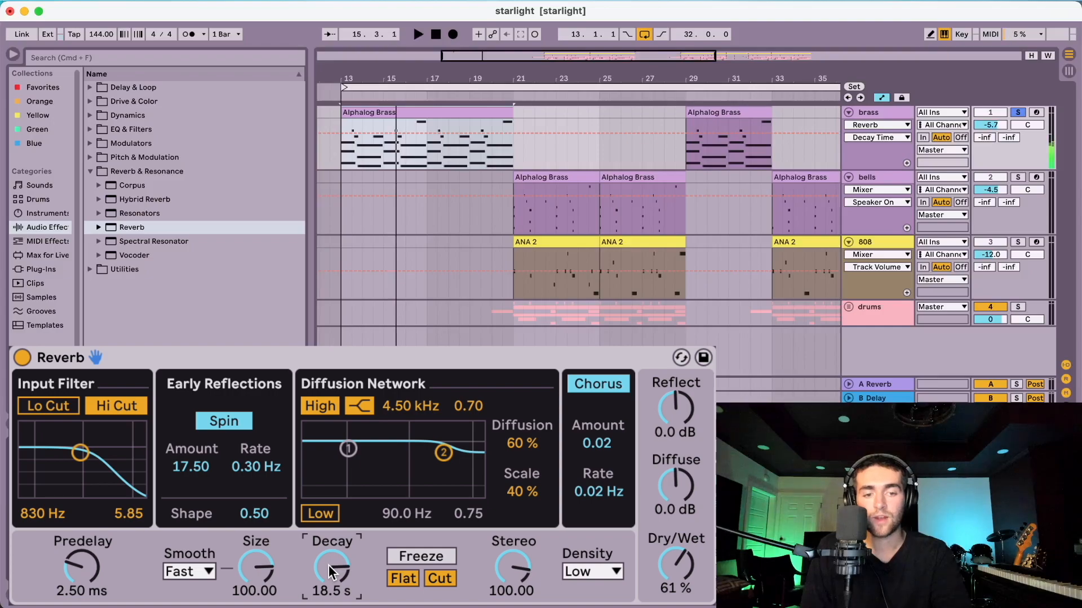
left_click_drag(329, 566, 329, 603)
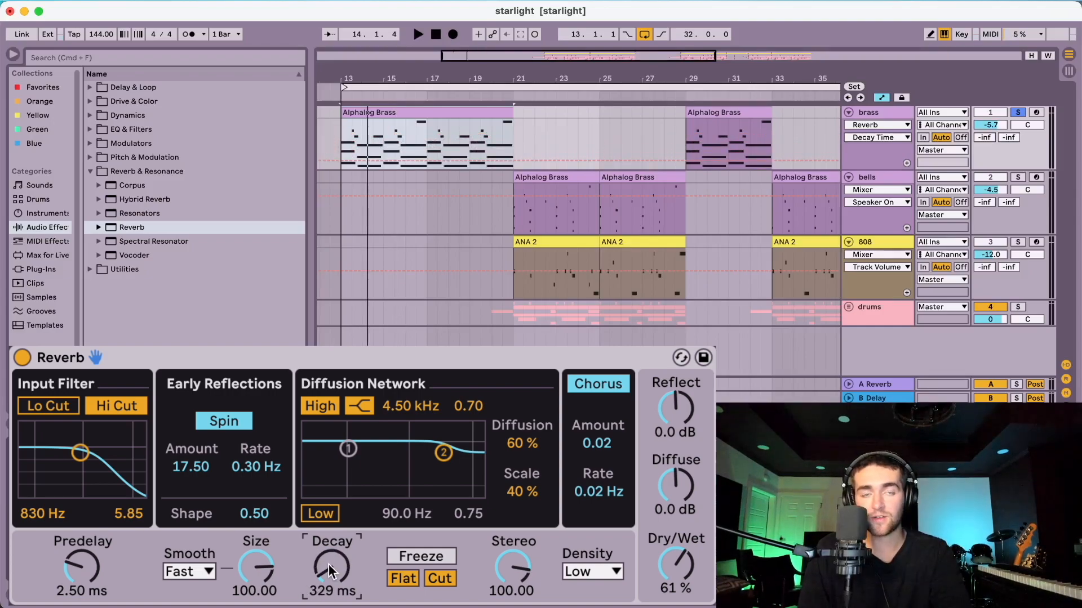
key("space")
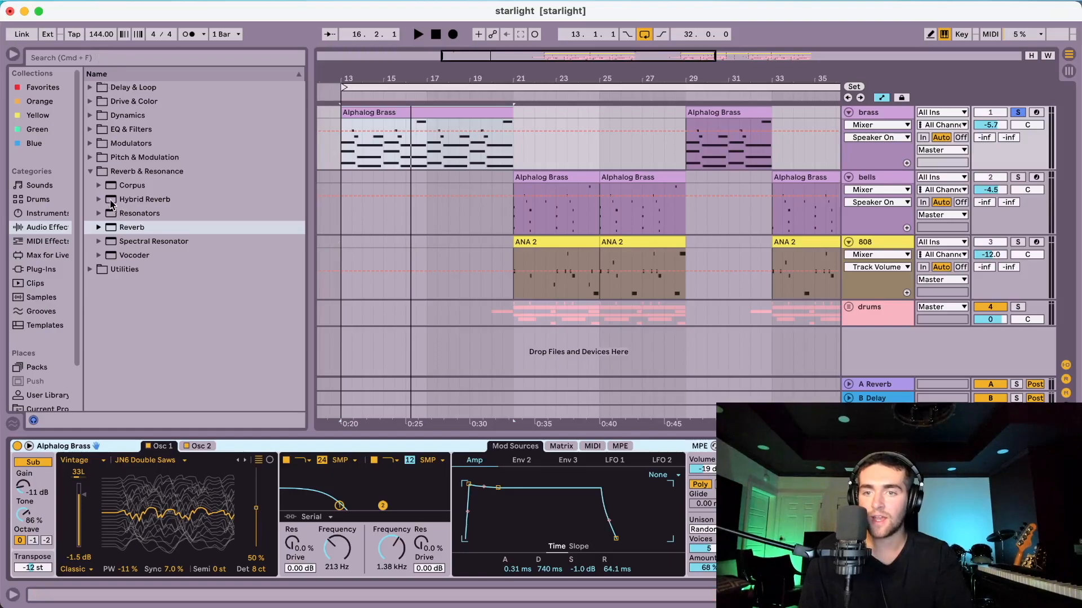
Step: Add the Delay effect from Delay & Loop to the brass track and audition it
left_click(112, 87)
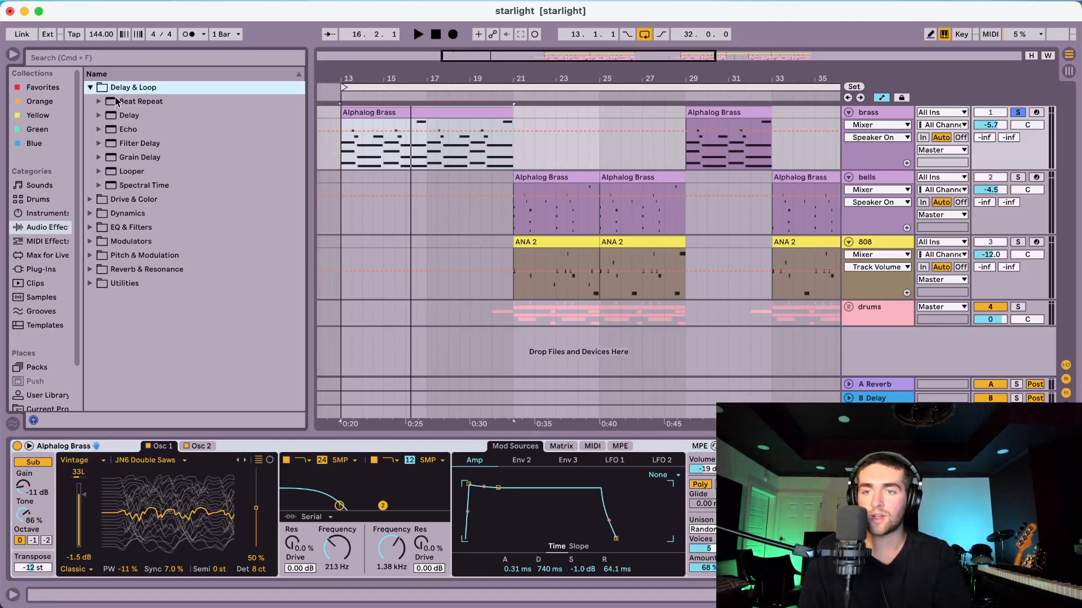
left_click(112, 117)
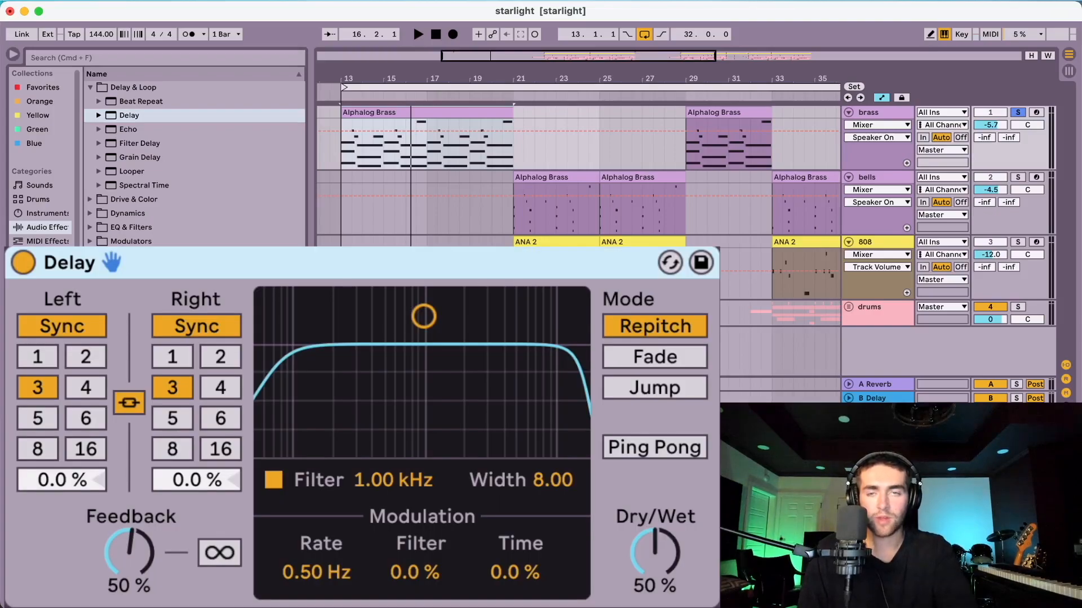
key("space")
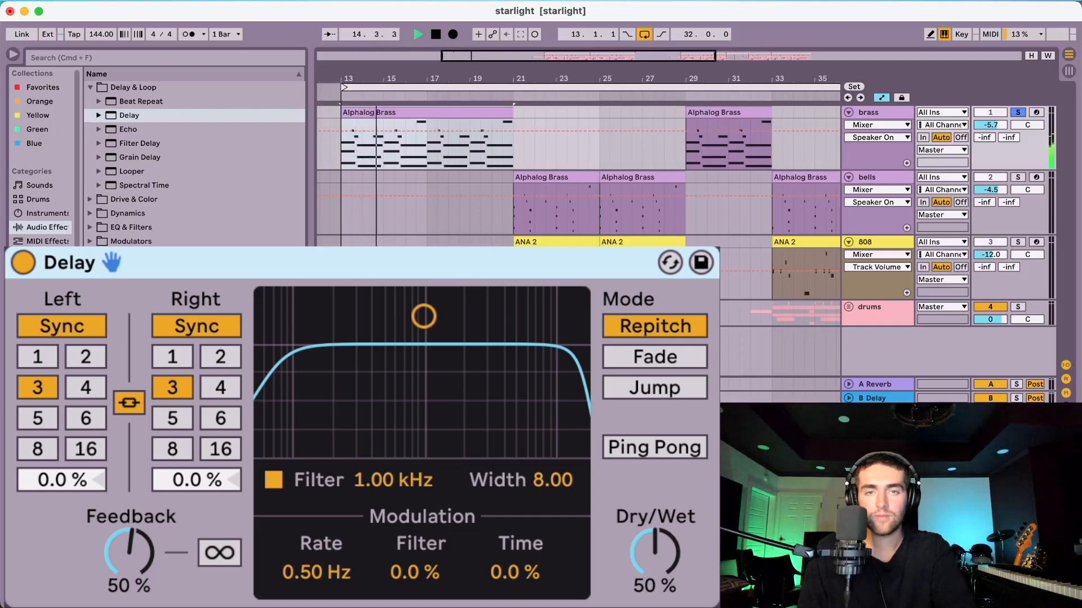
key("space")
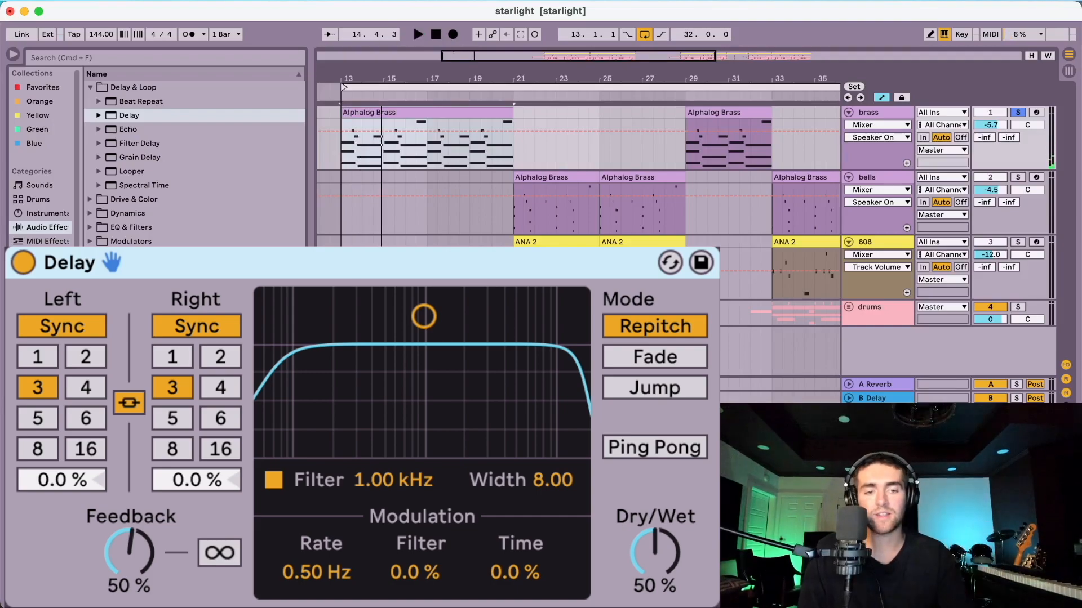
Step: Set the Delay's Dry/Wet to 100%, compare it by ear with 0%, and undo the change to 0%
left_click_drag(665, 558, 665, 503)
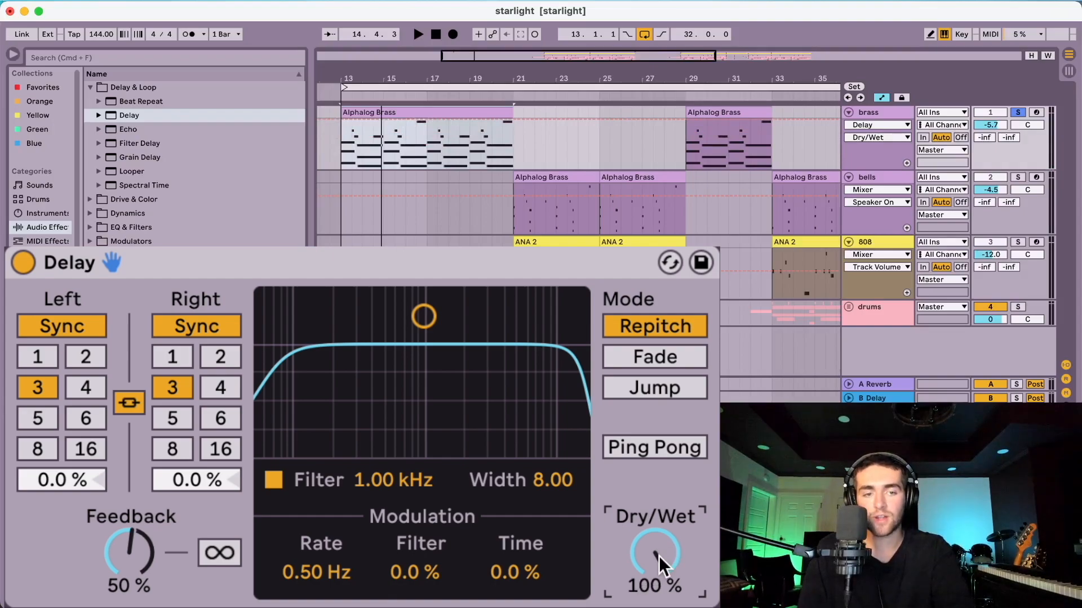
key("space")
left_click_drag(658, 556, 658, 603)
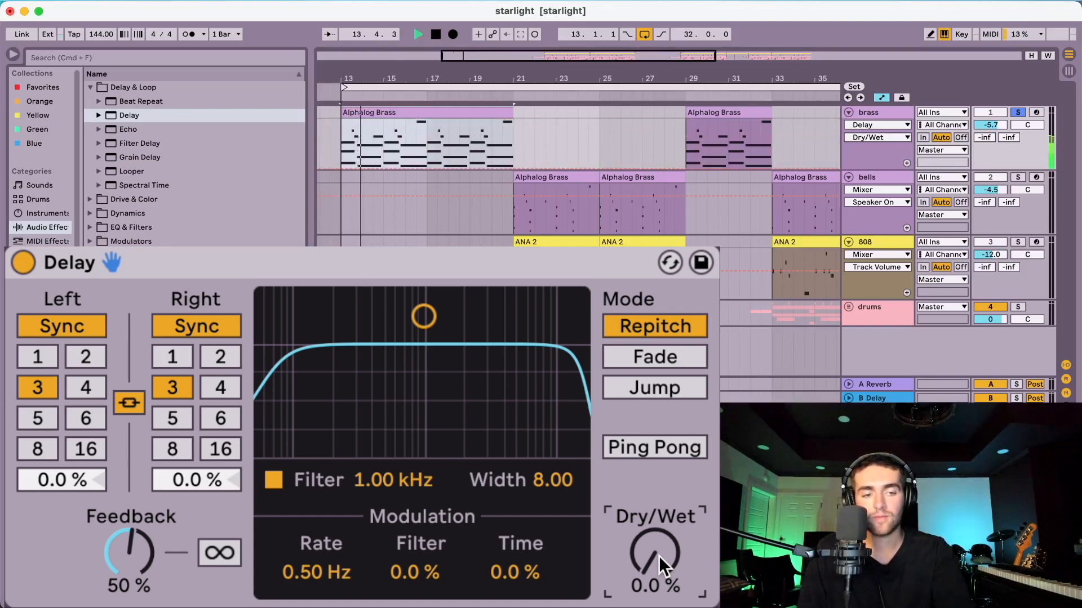
key("space")
key("super+z")
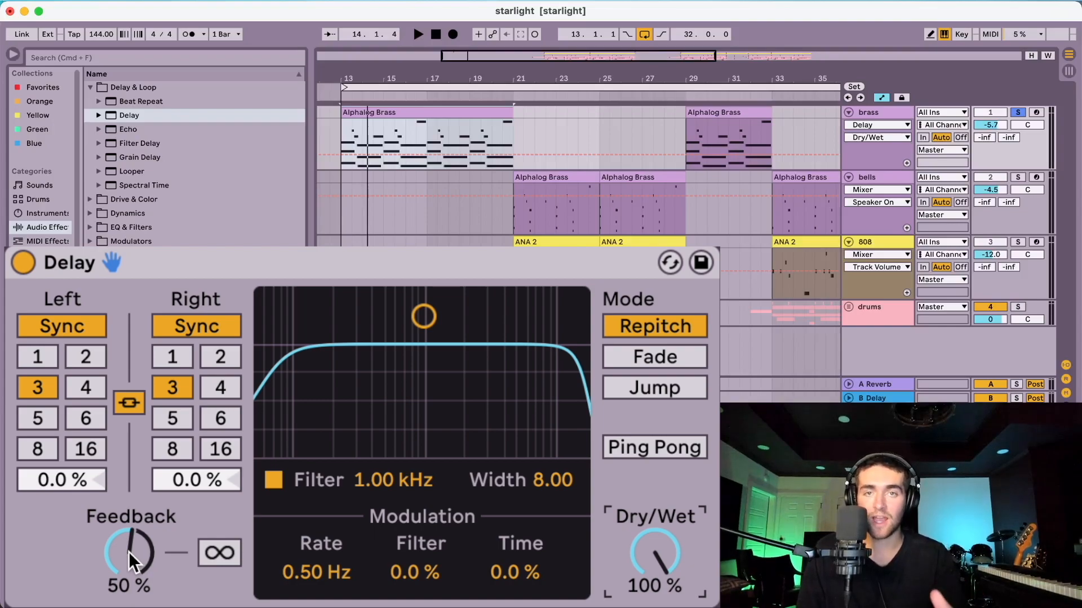
Step: Lower the Delay's feedback to 11%, set both synced delay times to 2 sixteenths, and audition the brass
left_click_drag(128, 552, 129, 588)
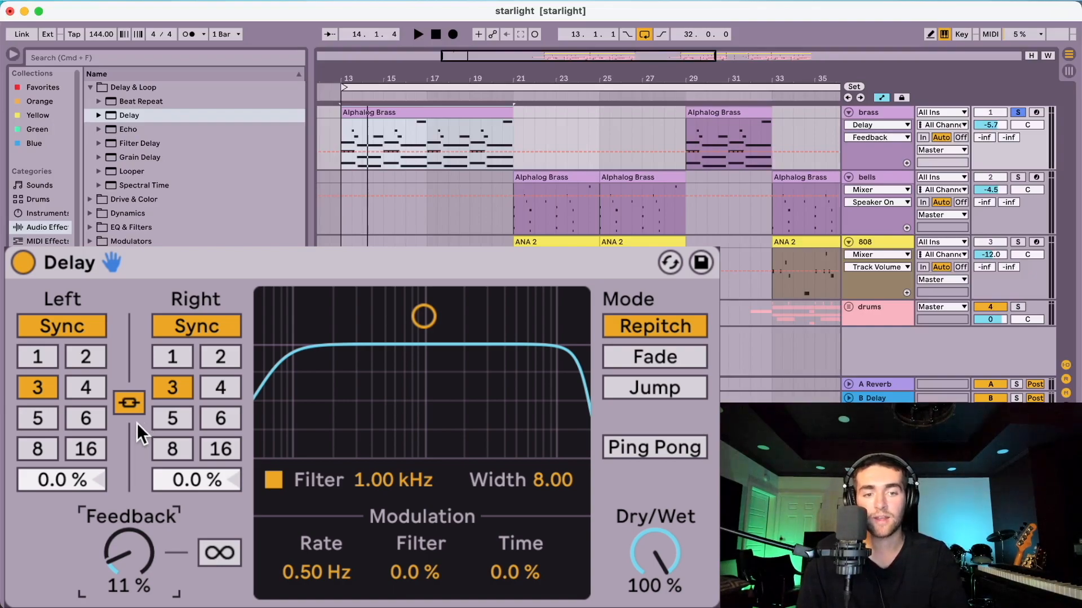
left_click(85, 357)
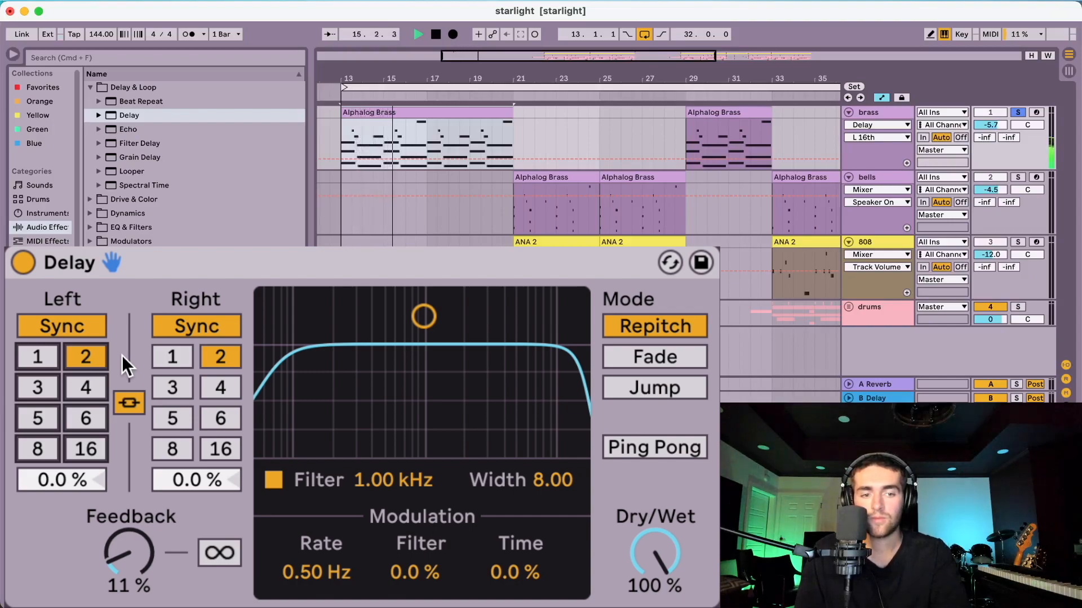
key("space")
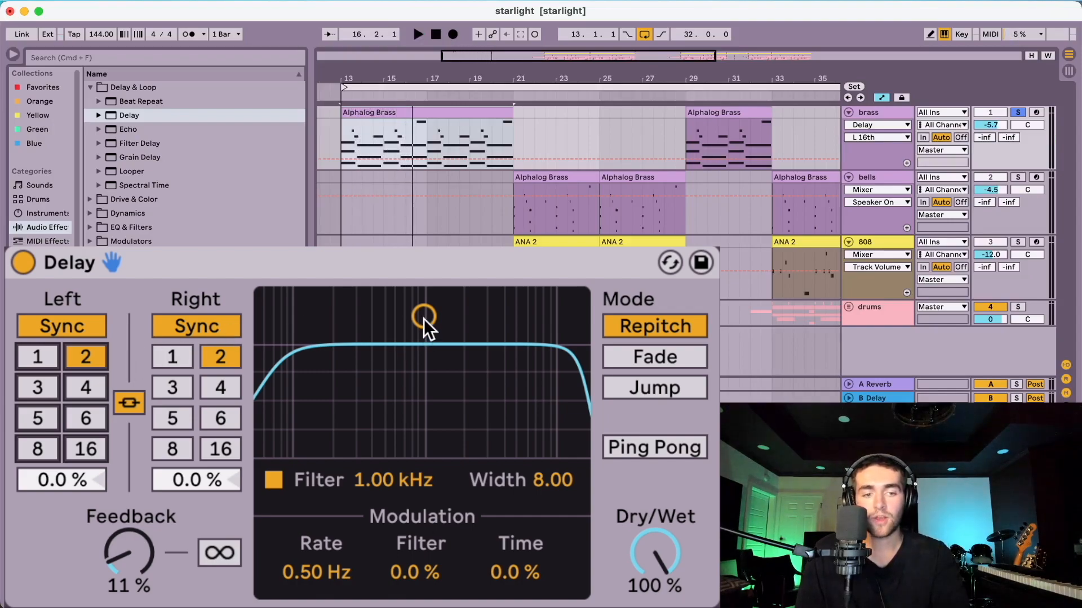
Step: Set the Delay's filter to 915 Hz with a width of 3.41, turn on Ping Pong, and audition the brass
left_click_drag(422, 320, 420, 395)
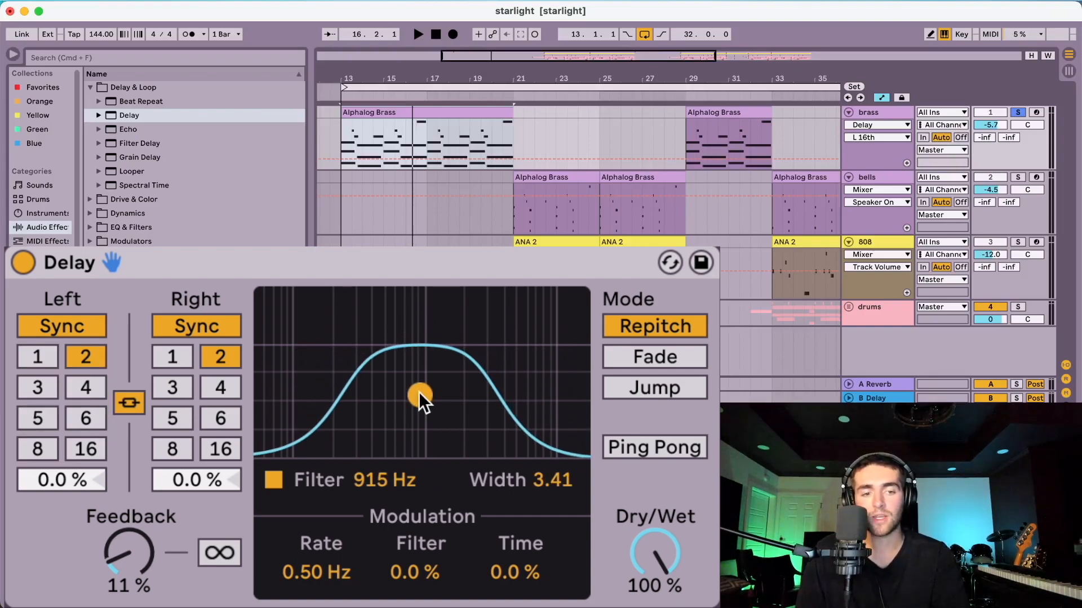
key("space")
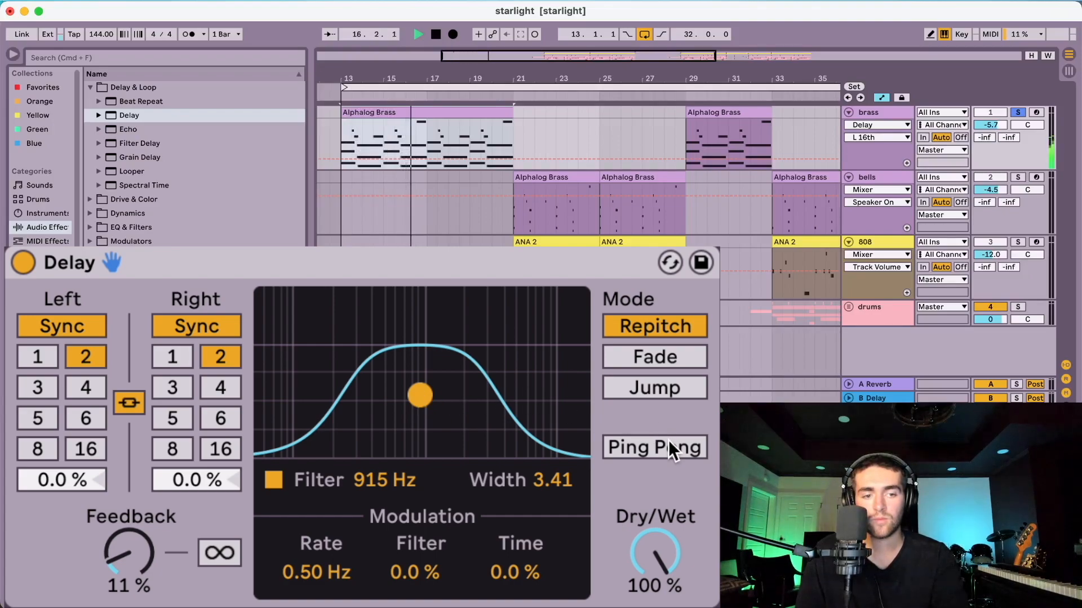
key("space")
left_click(654, 451)
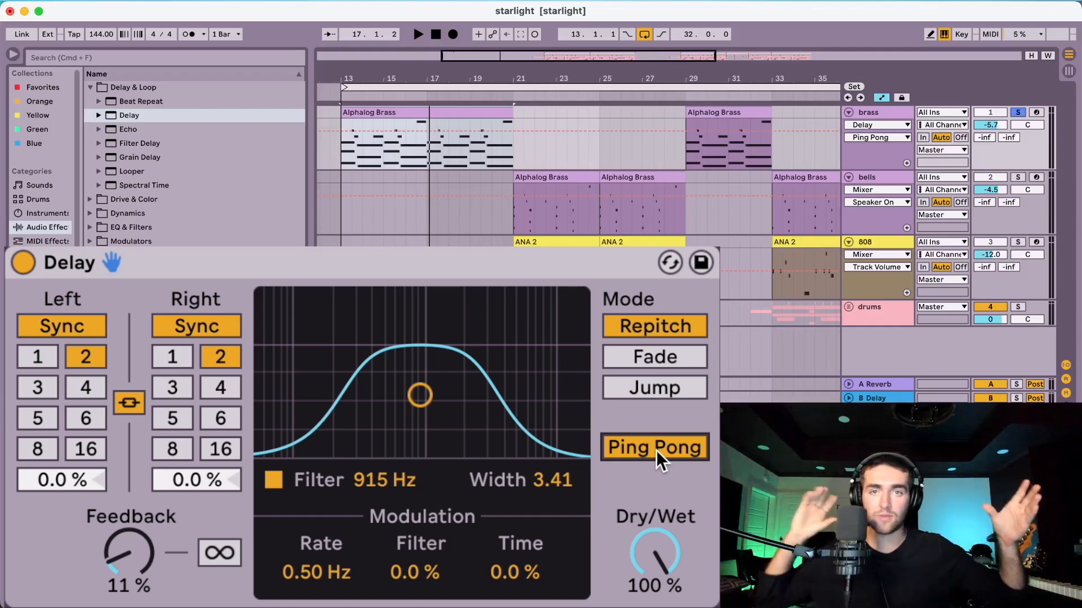
key("space")
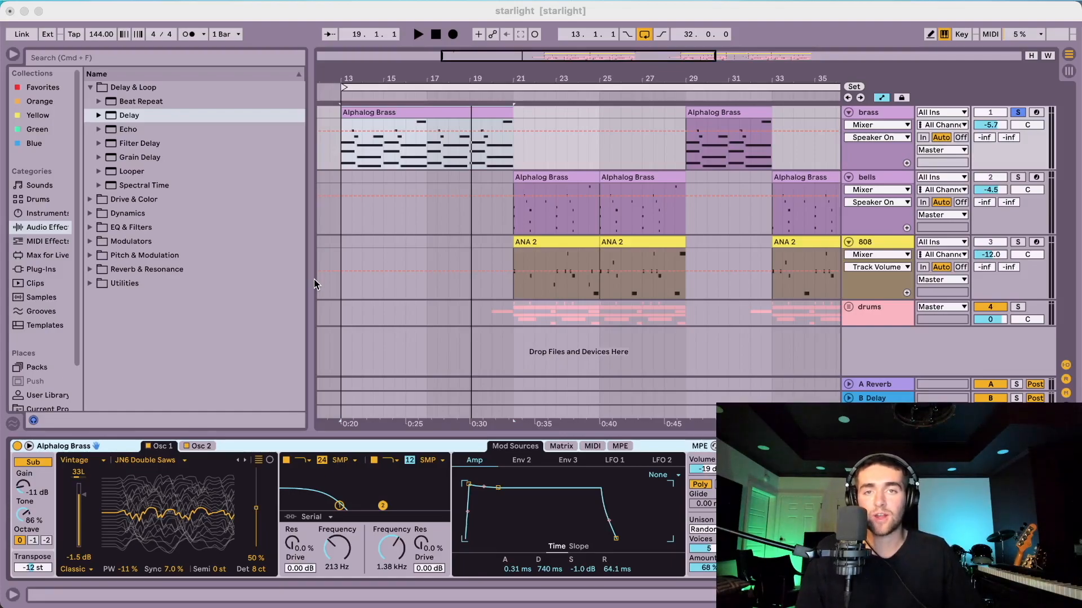
Step: Play the brass, search the audio effects for "eq", and add EQ Eight to the brass track
left_click(313, 280)
key("space")
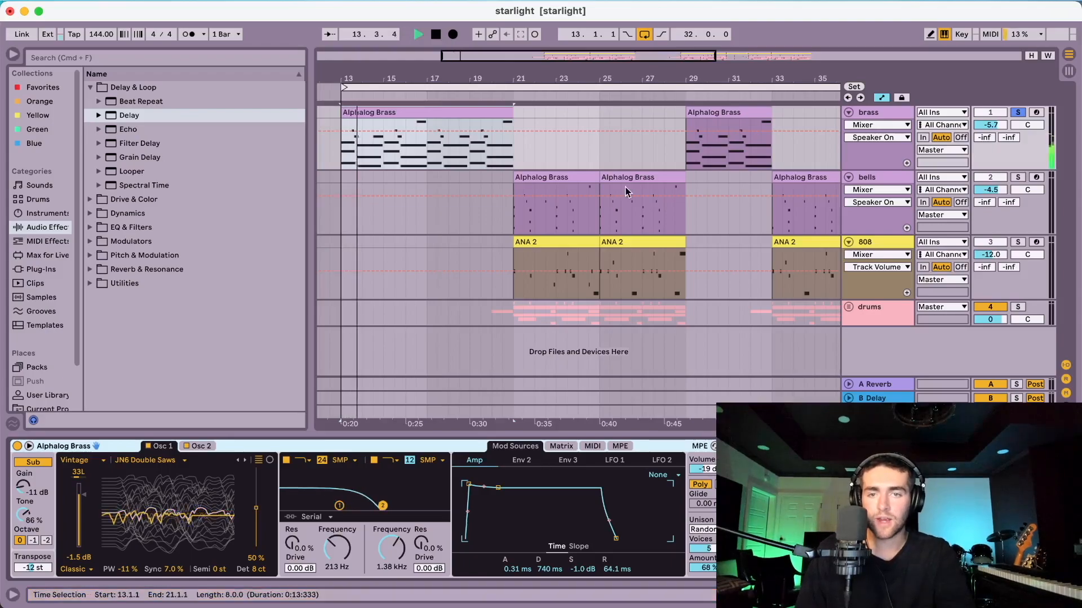
left_click(93, 57)
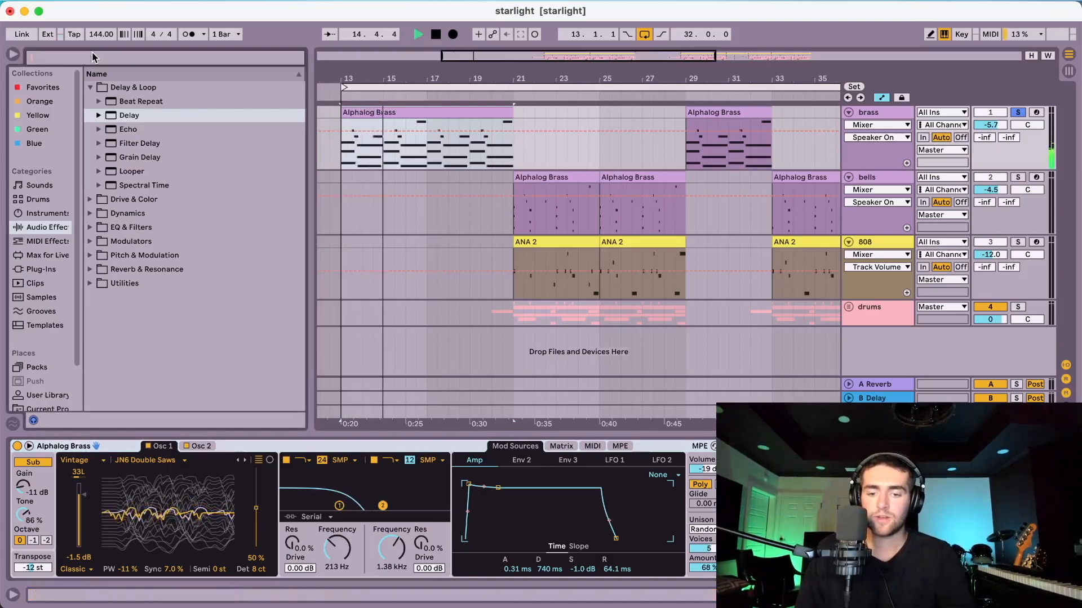
type("eq")
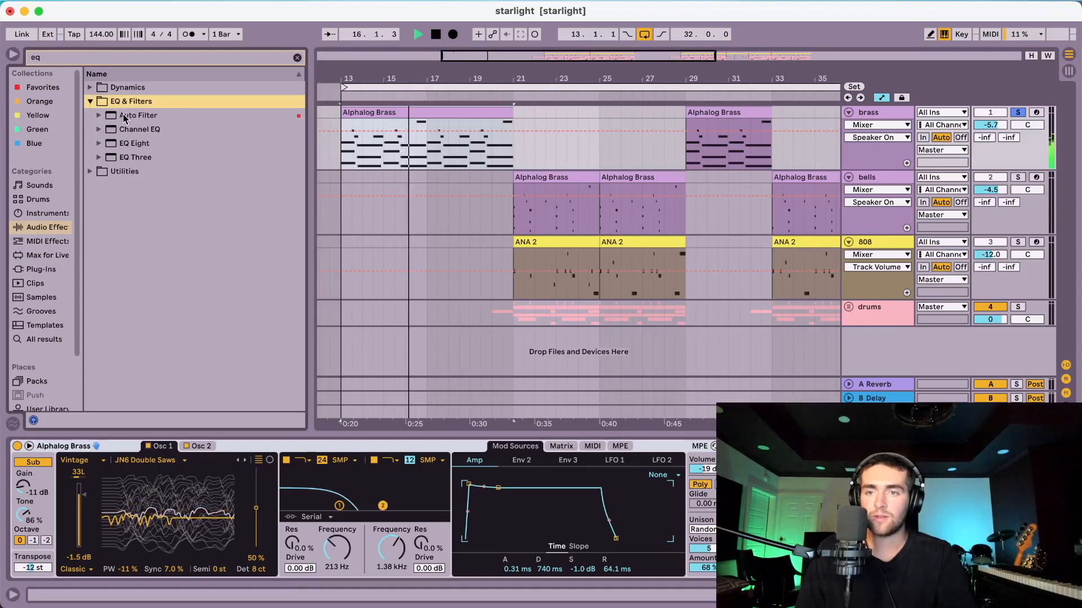
double_click(134, 143)
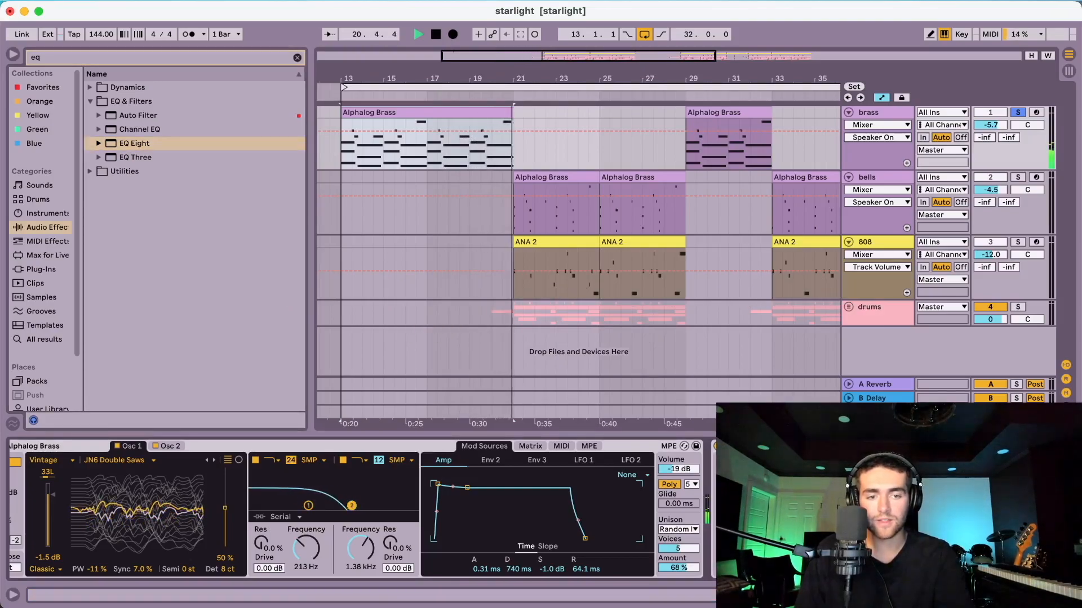
Step: Audition the brass through EQ Eight and clear the browser search
key("Return")
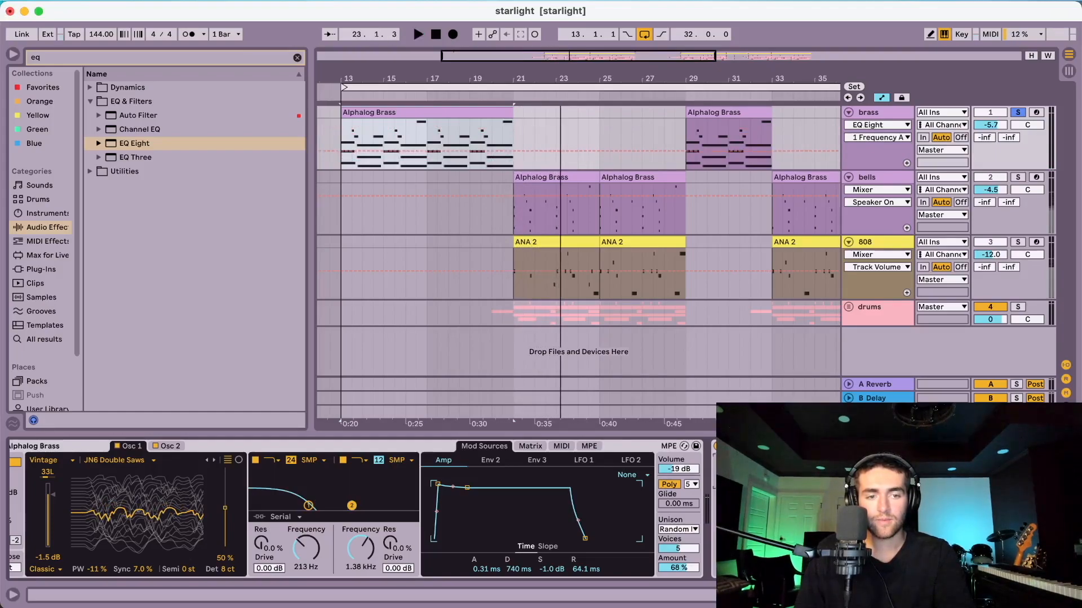
key("space")
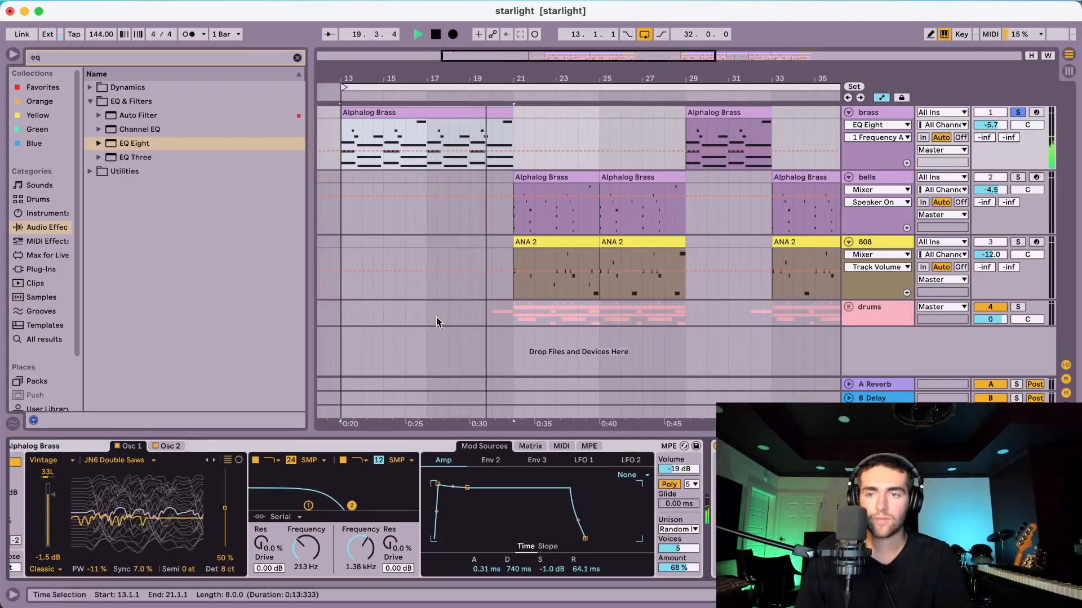
left_click(297, 58)
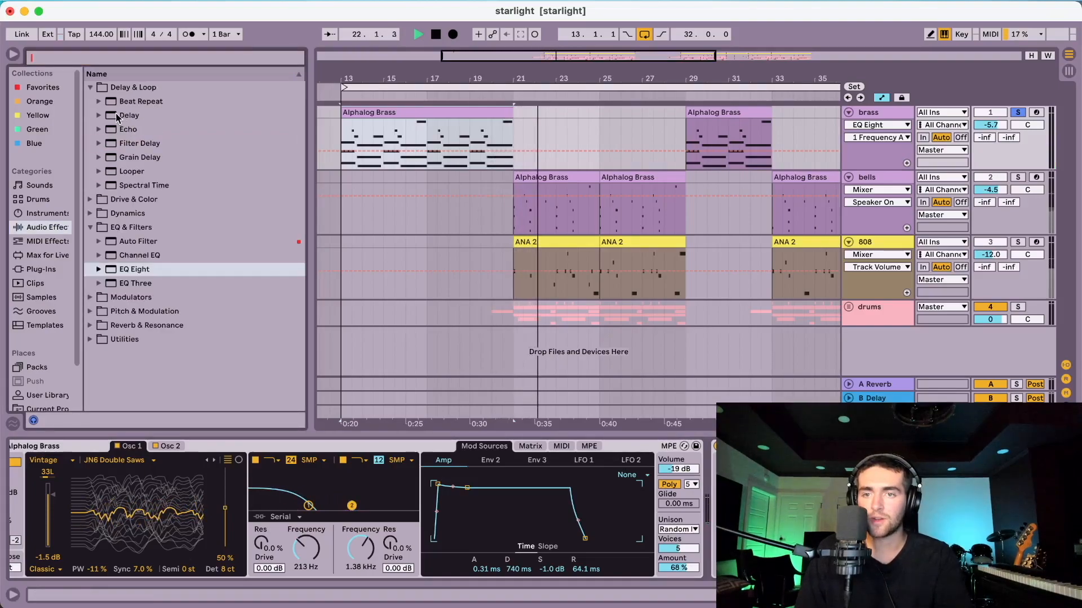
Step: Add Delay to the brass track, set its dry/wet to 28%, turn on Ping Pong, and audition the brass
double_click(127, 116)
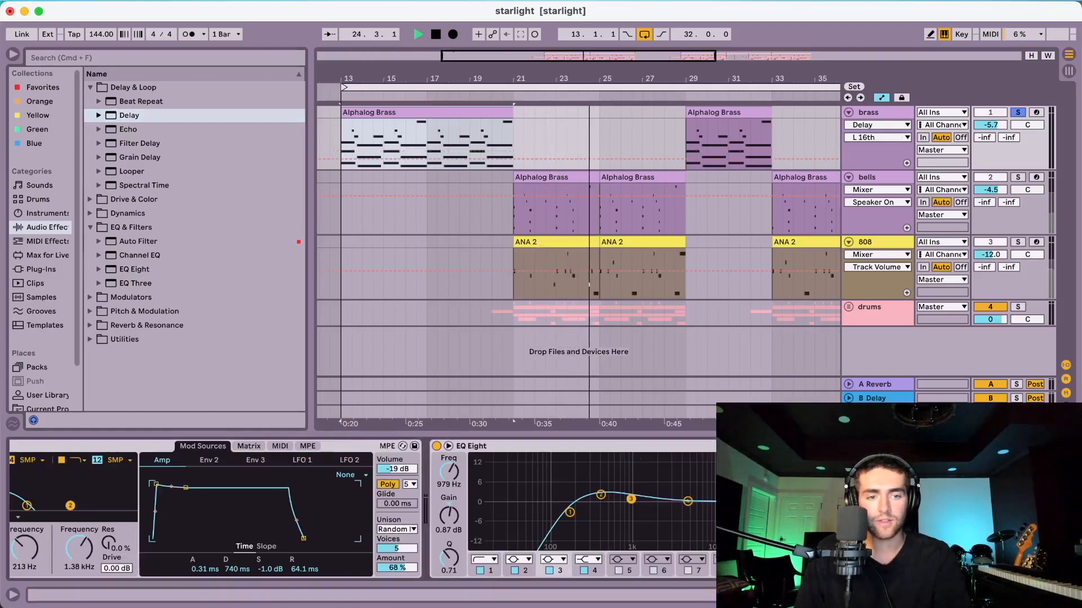
left_click_drag(1018, 554, 1017, 570)
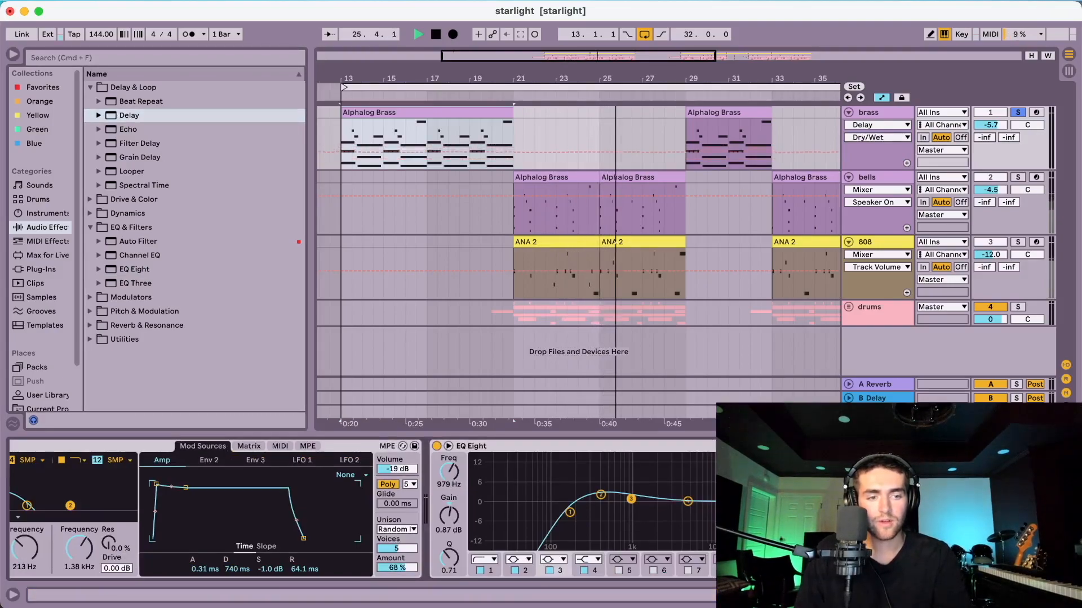
left_click(1017, 516)
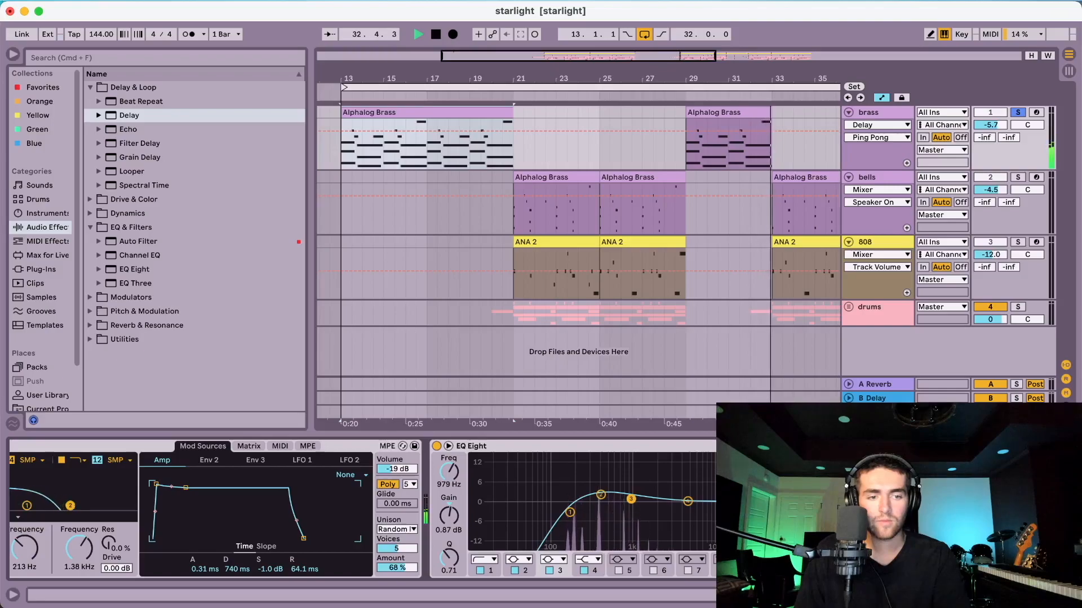
key("space")
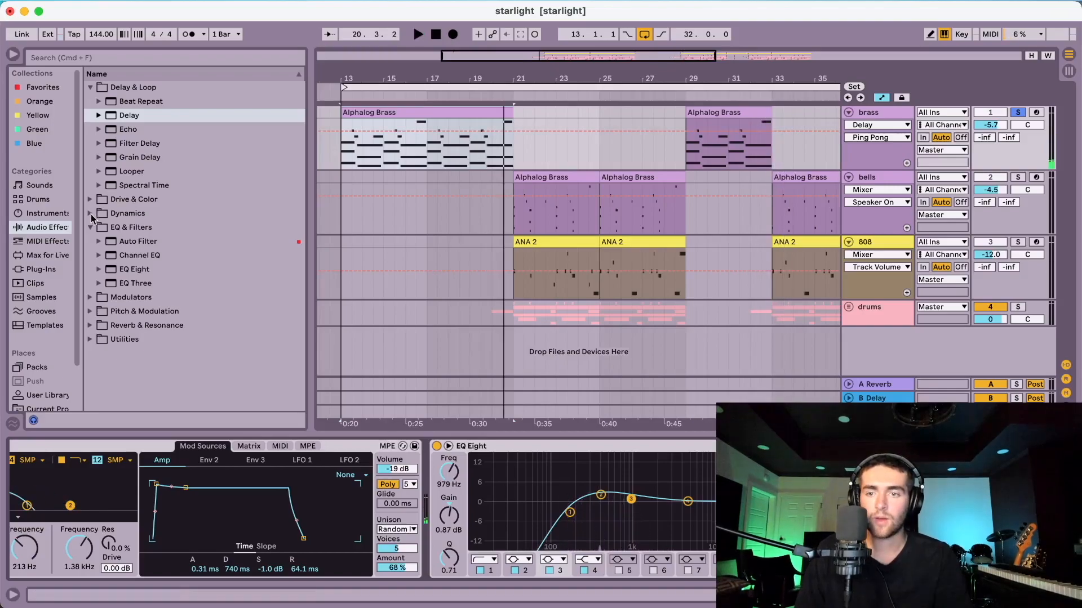
Step: Add a Compressor to the brass with threshold -16.2 dB, attack 13.6 ms, and release 121 ms, and audition it
left_click(104, 213)
double_click(121, 131)
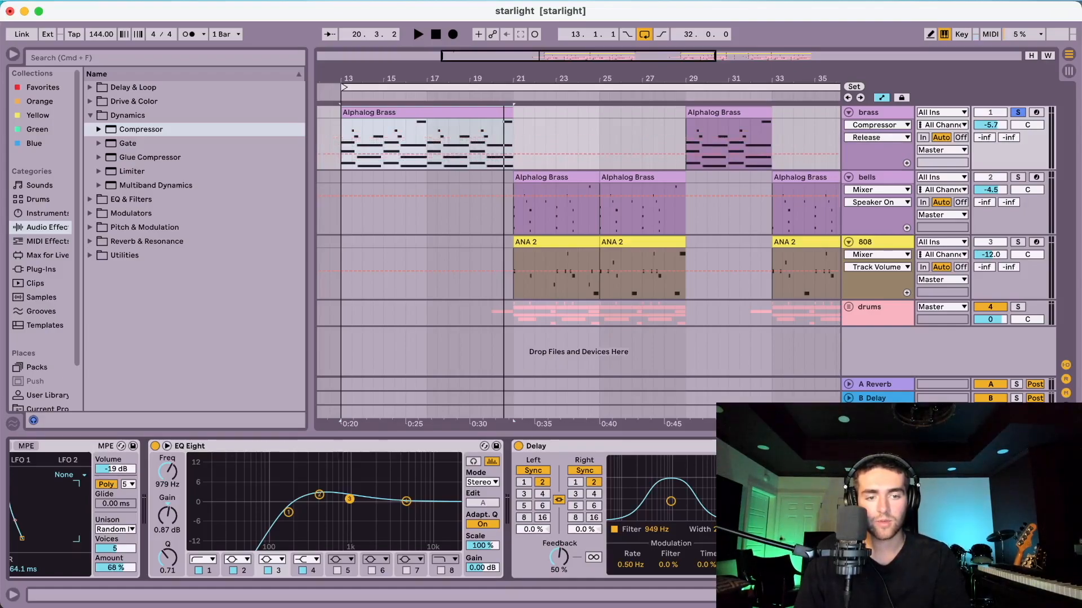
key("space")
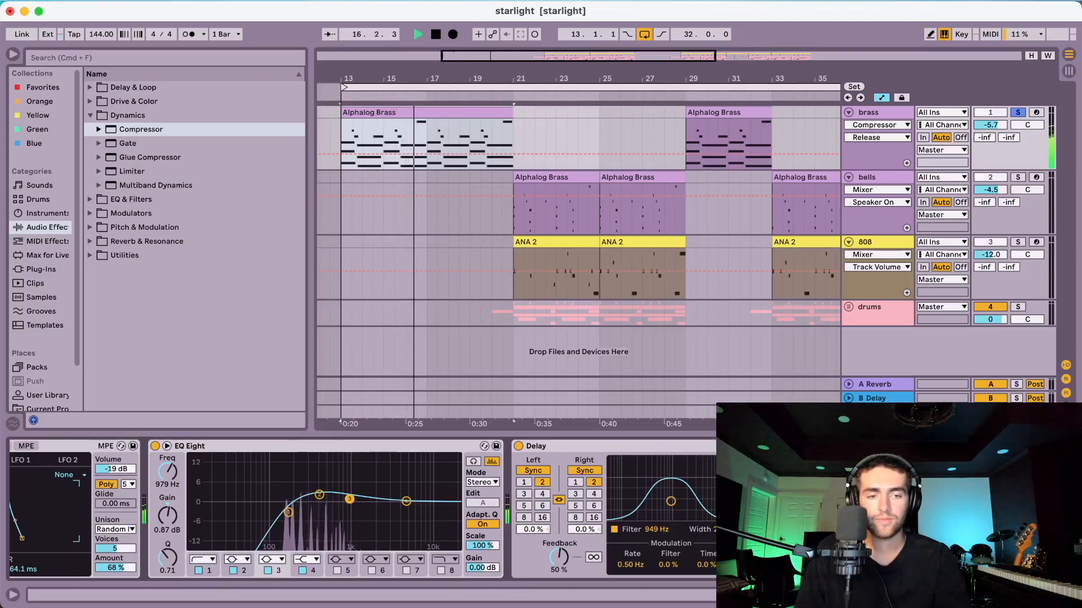
key("space")
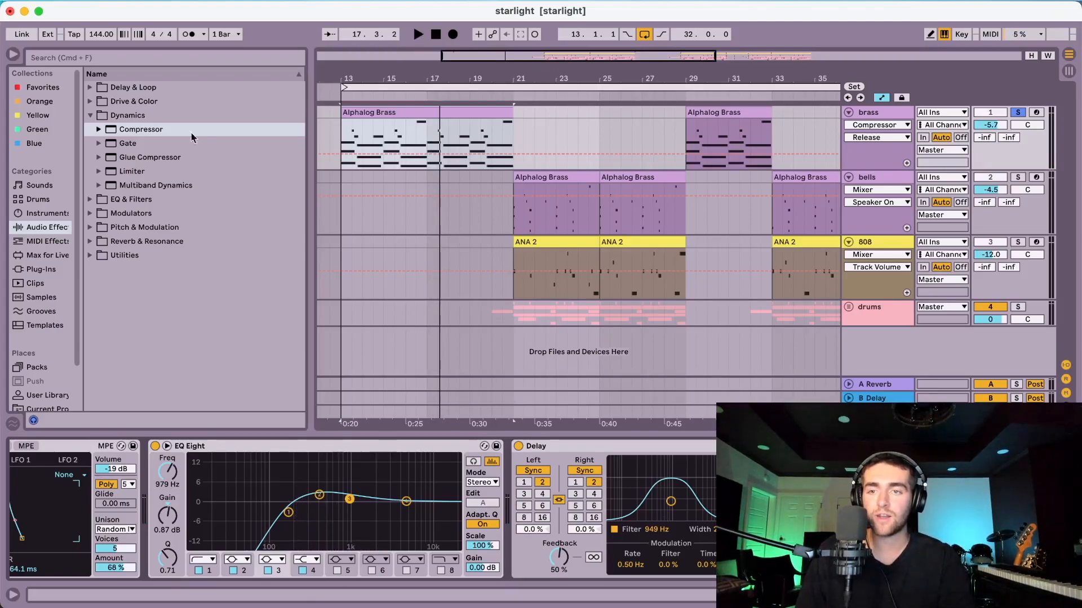
Step: Search the audio effects for "eq", expand EQ & Filters, and play the full mix with brass unsoloed
left_click(117, 58)
type("eq")
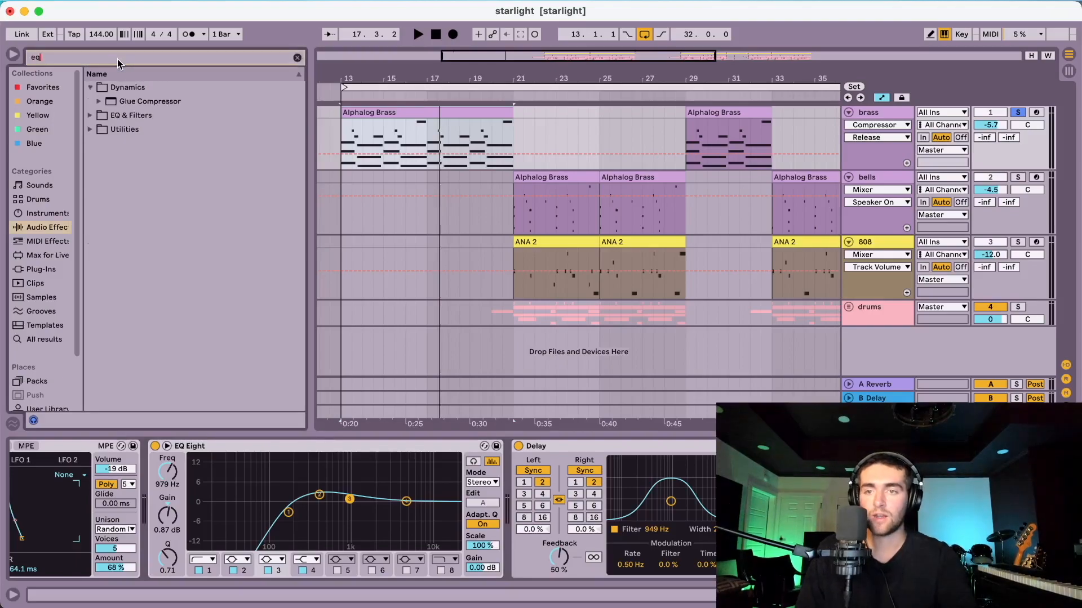
left_click(93, 116)
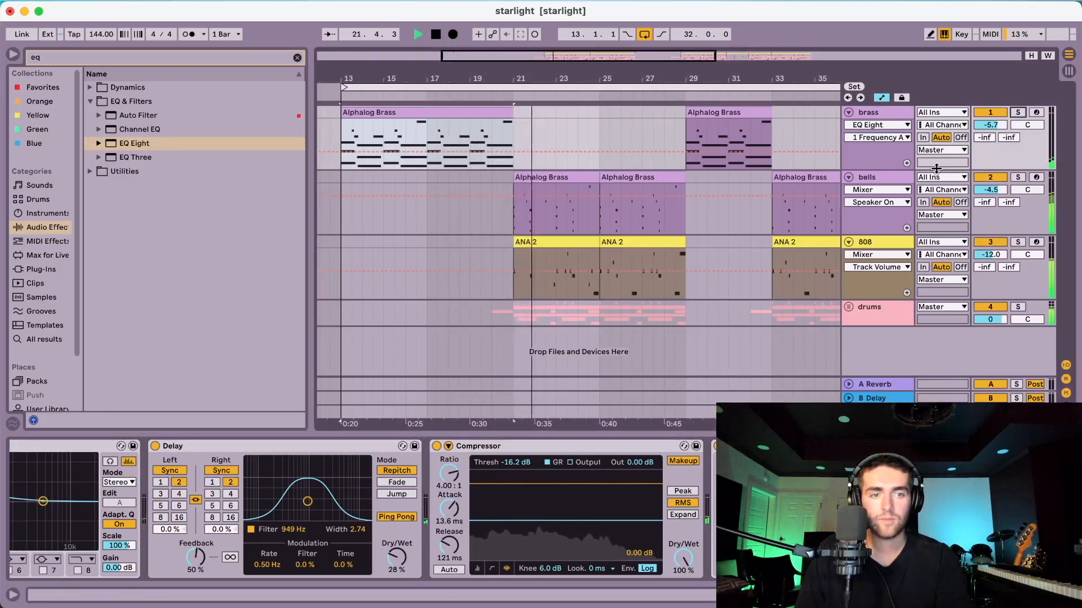
key("space")
Step: Solo the bells track, play from its first clip, and add EQ Eight to it
left_click(882, 181)
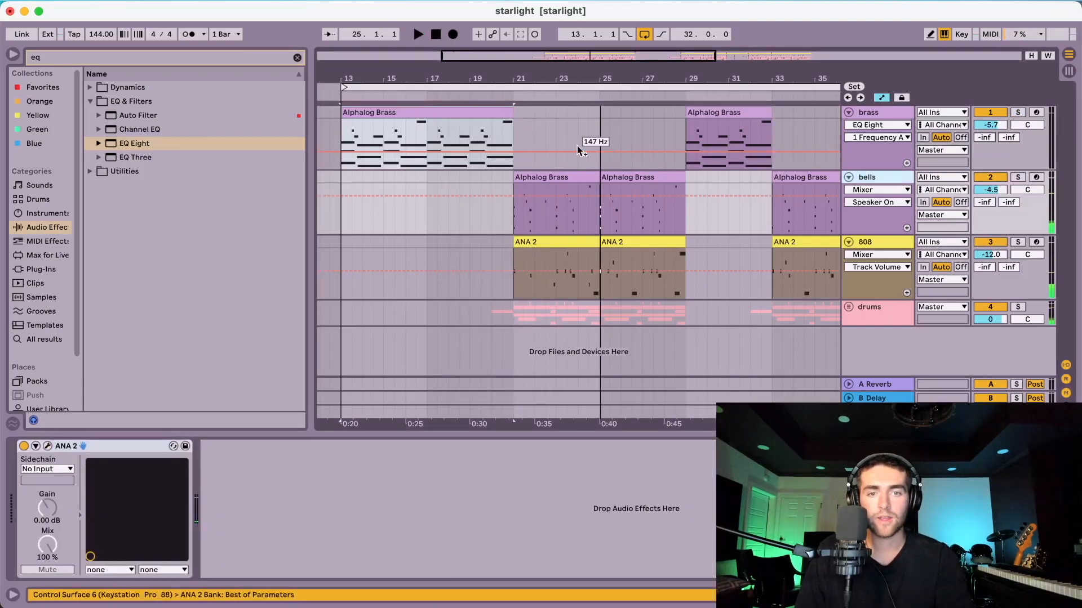
left_click(554, 178)
left_click(1018, 179)
key("space")
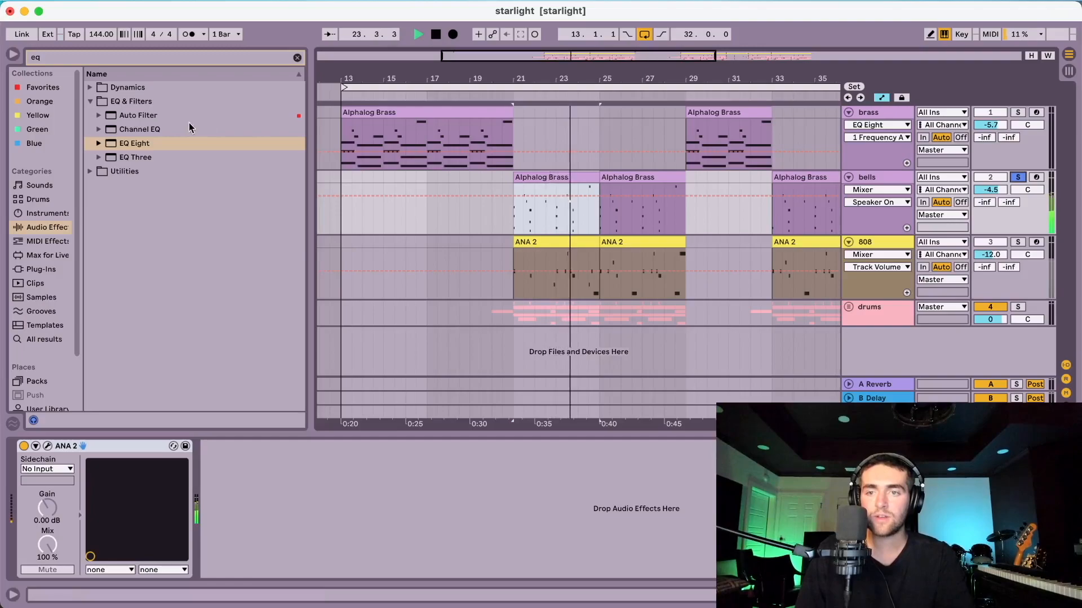
double_click(152, 144)
Step: Search the audio effects for "compress" and add the Compressor from Dynamics to the bells track
left_click(297, 57)
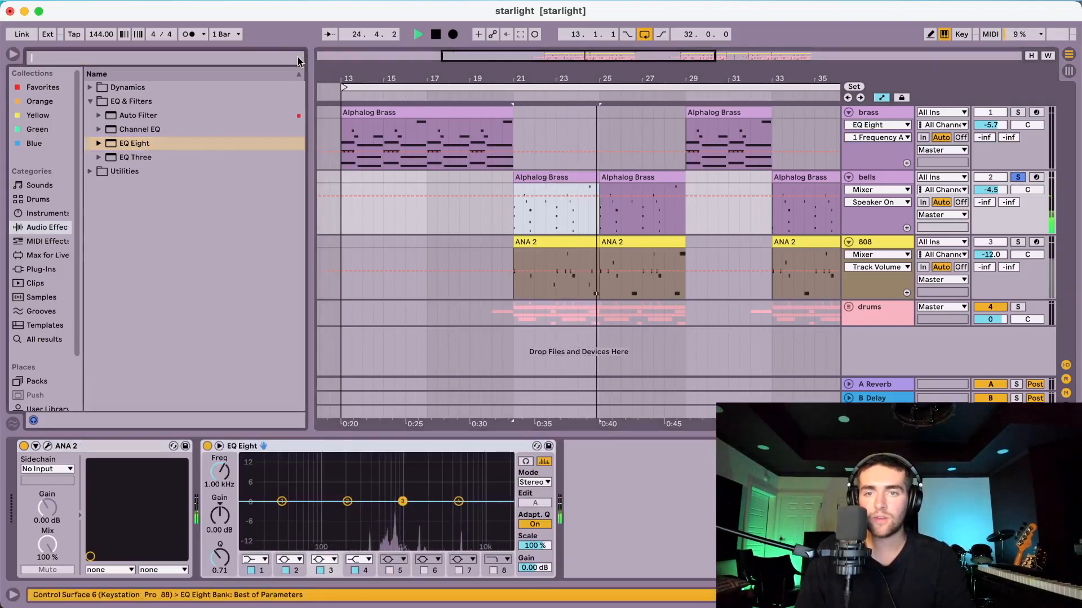
type("compress")
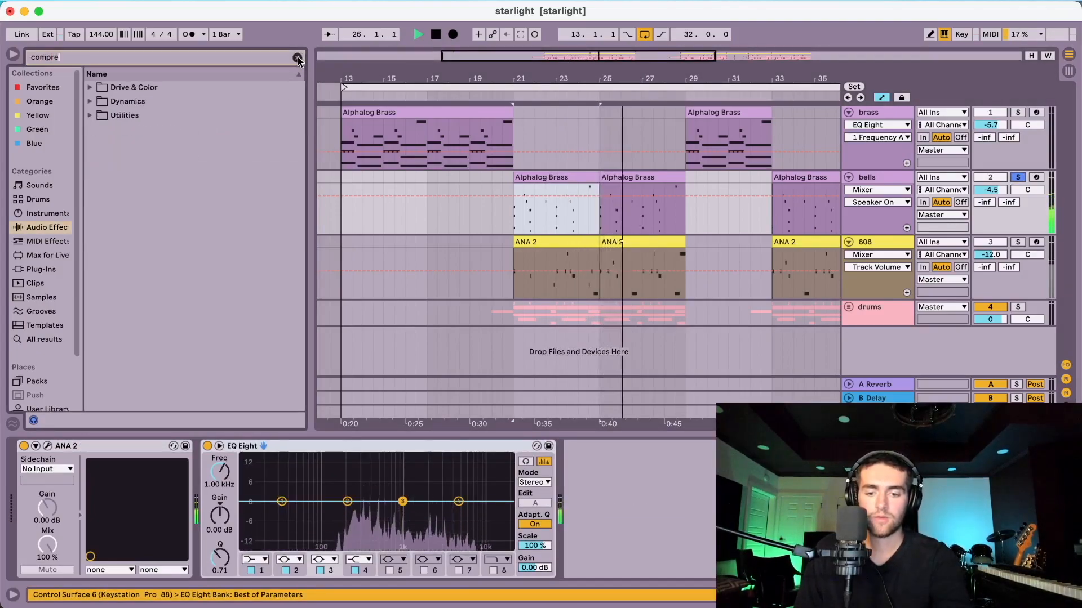
left_click(112, 101)
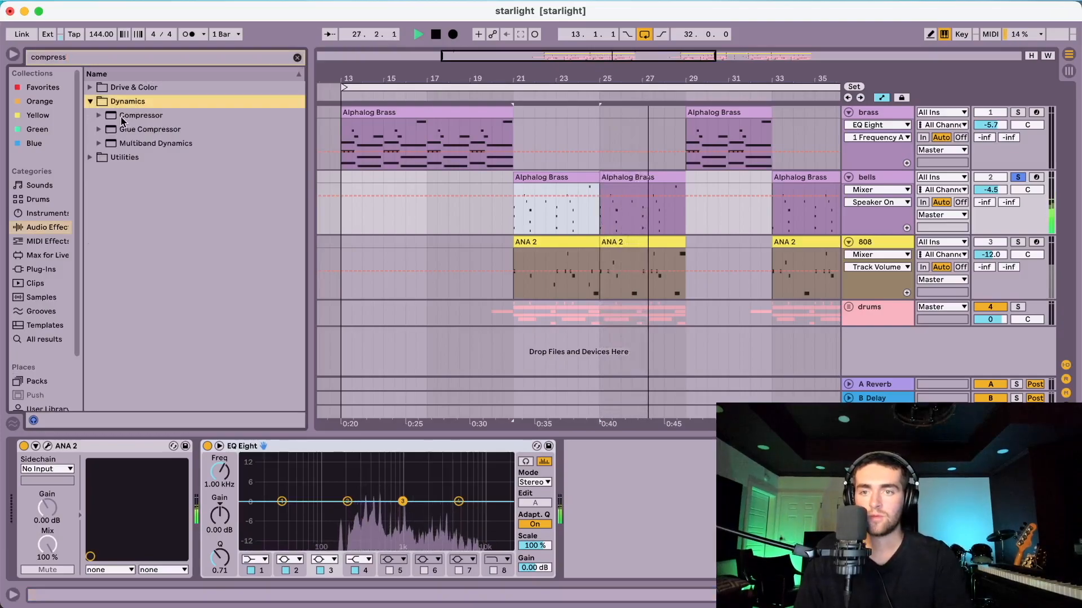
double_click(123, 117)
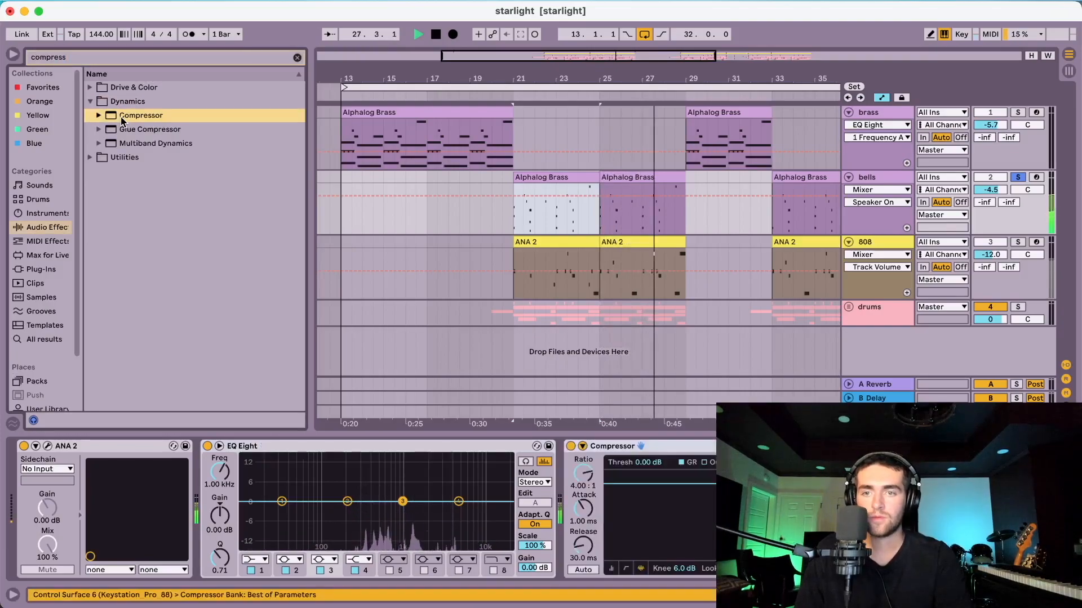
Step: Change band 1 of the bells' EQ Eight to a low cut at 102 Hz and replay the bells
left_click(281, 502)
left_click(255, 560)
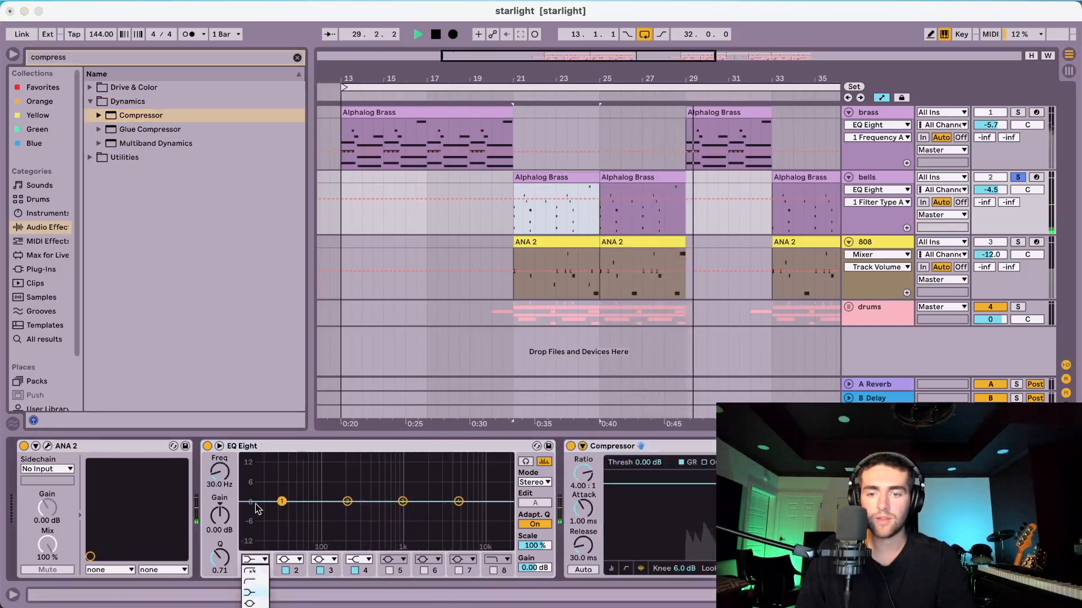
left_click(256, 584)
left_click_drag(281, 510, 319, 512)
left_click_drag(224, 480, 224, 477)
key("space")
key("space")
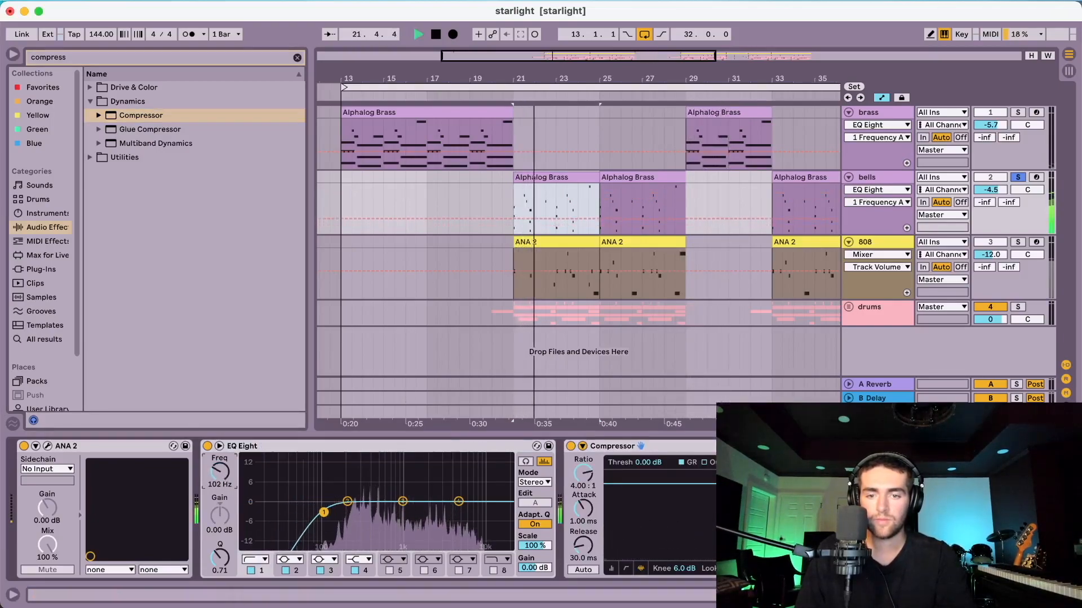
Step: Set the bells' Compressor to threshold -29.6 dB, attack 77.4 ms, and release 146 ms, with Makeup on
left_click_drag(648, 463, 648, 482)
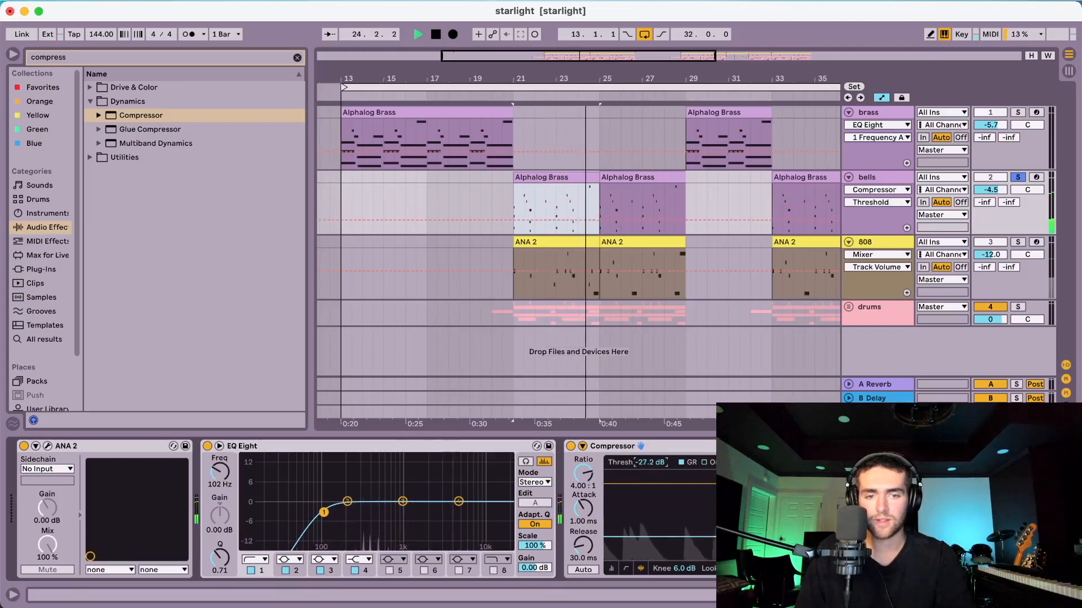
left_click(817, 463)
left_click_drag(584, 514, 583, 491)
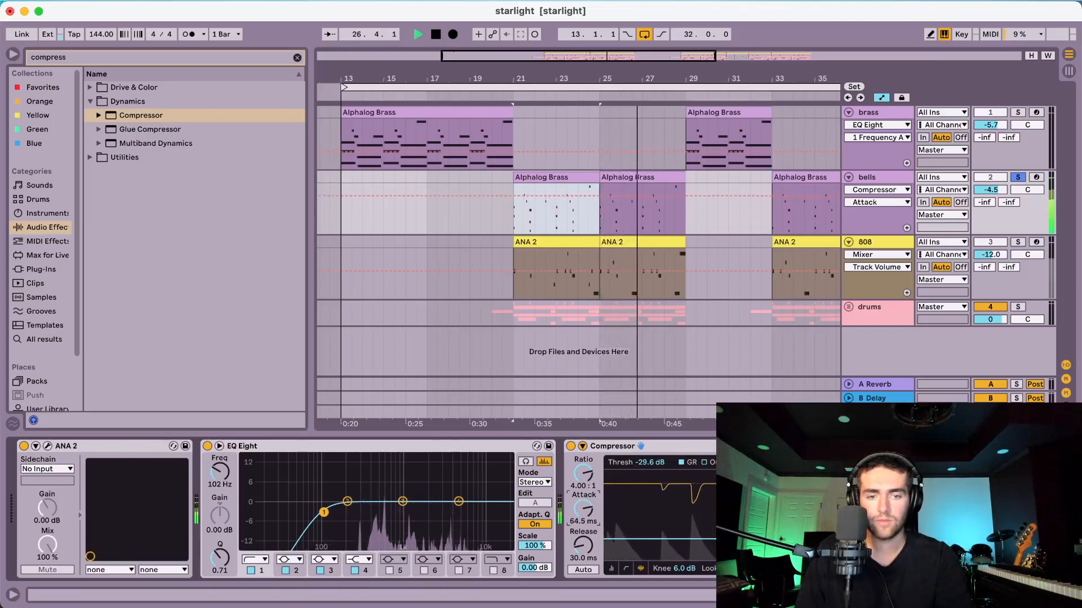
mouse_move(585, 555)
left_mouse_down()
mouse_move(586, 538)
mouse_move(584, 553)
left_mouse_up()
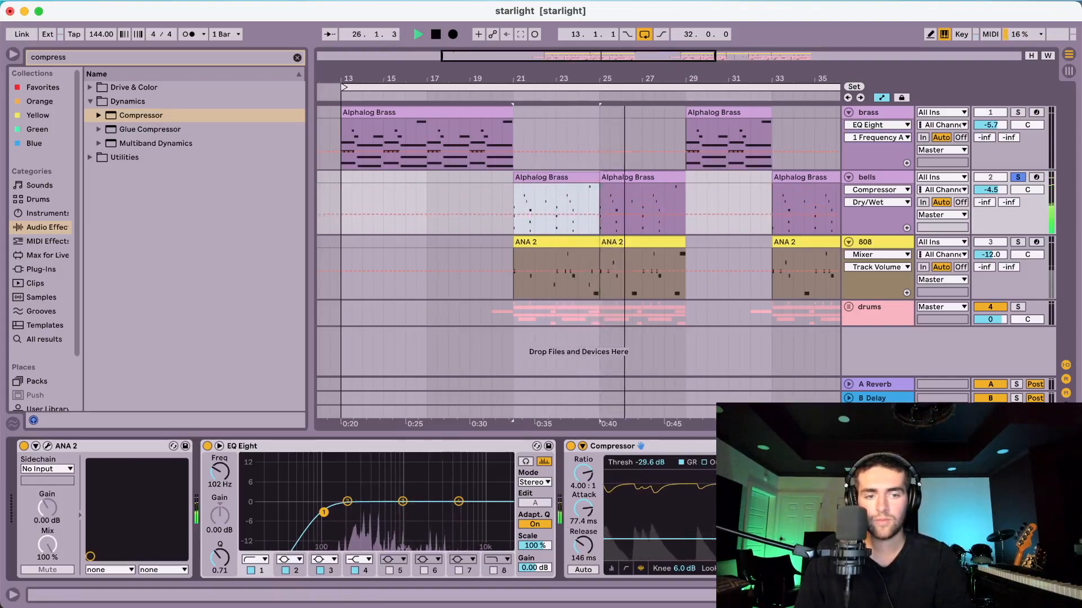
Step: Audition the bells in the full mix and alongside the brass, and lower the bells' track volume to -5.8 dB
left_click(1017, 177)
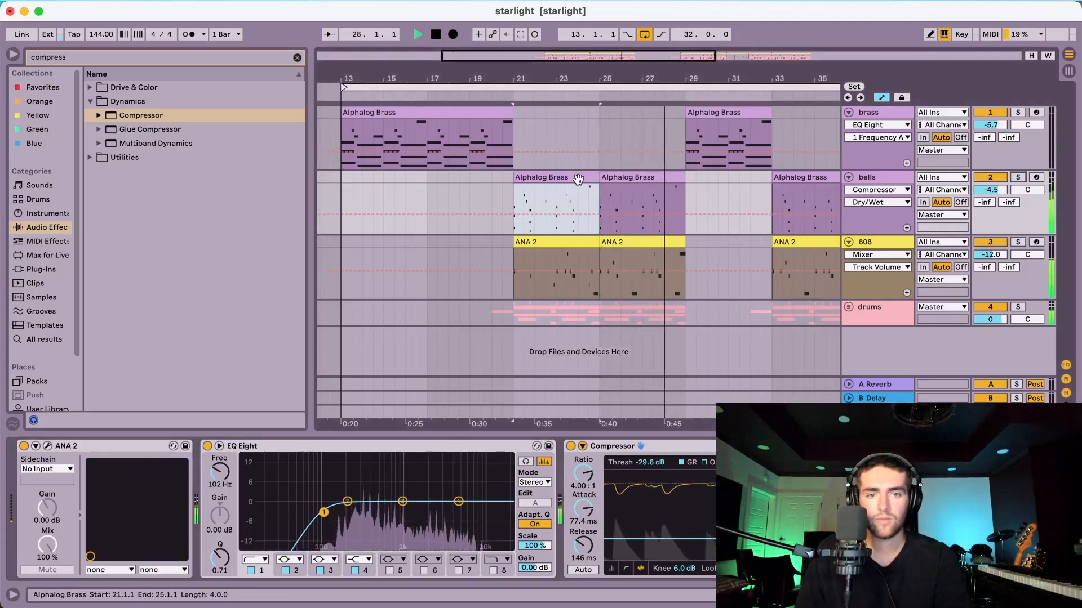
key("space")
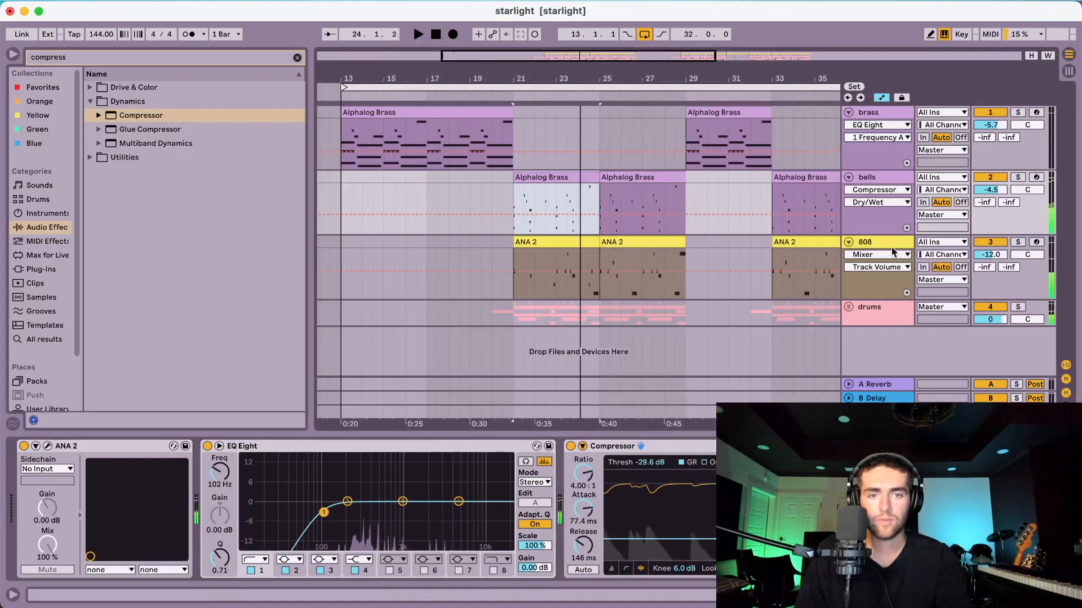
left_click(480, 181)
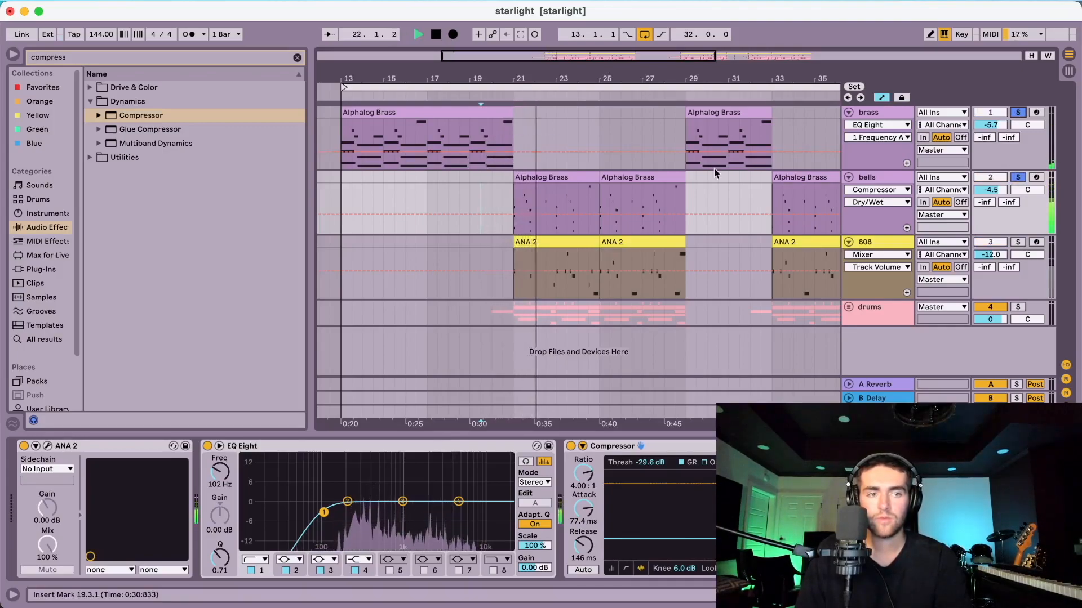
left_click_drag(995, 191, 995, 199)
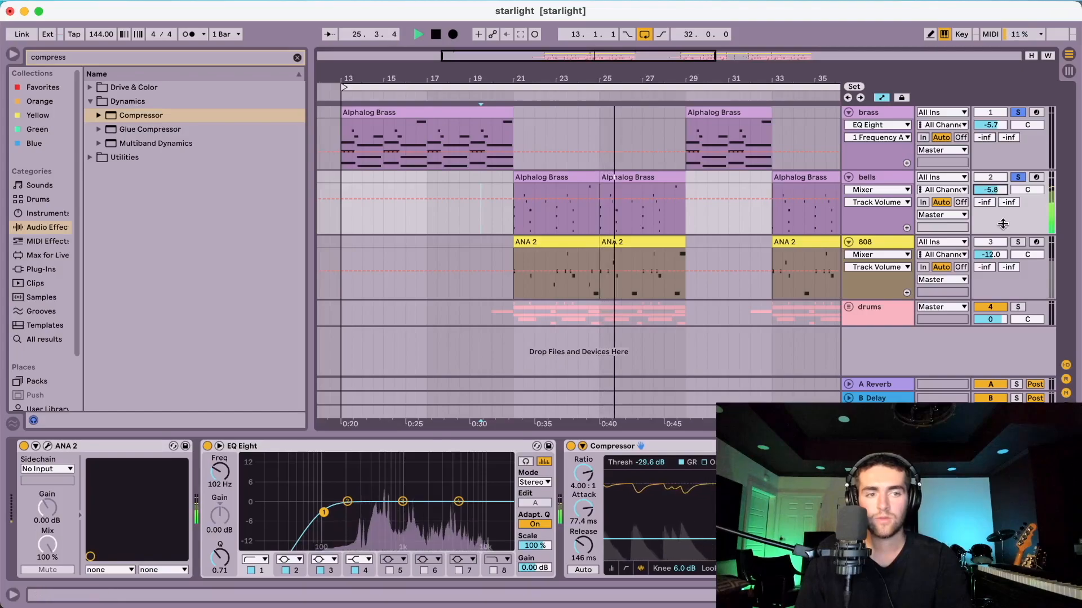
left_click(1019, 179)
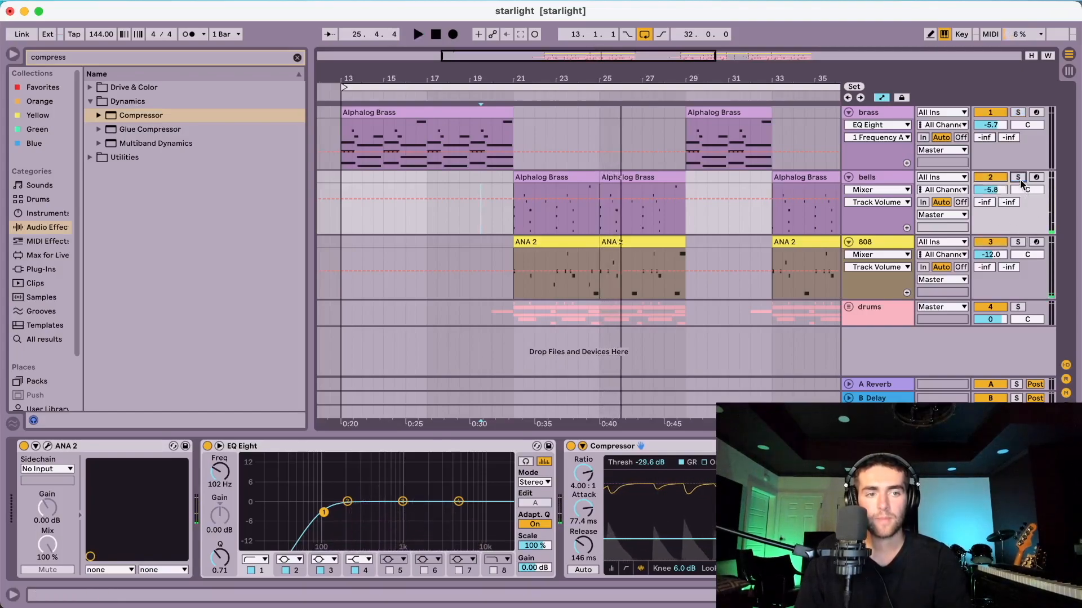
Step: Solo the 808 track, add EQ Eight, boost its lows, and cut band 3 by 2.11 dB at 1000 Hz
left_click(554, 243)
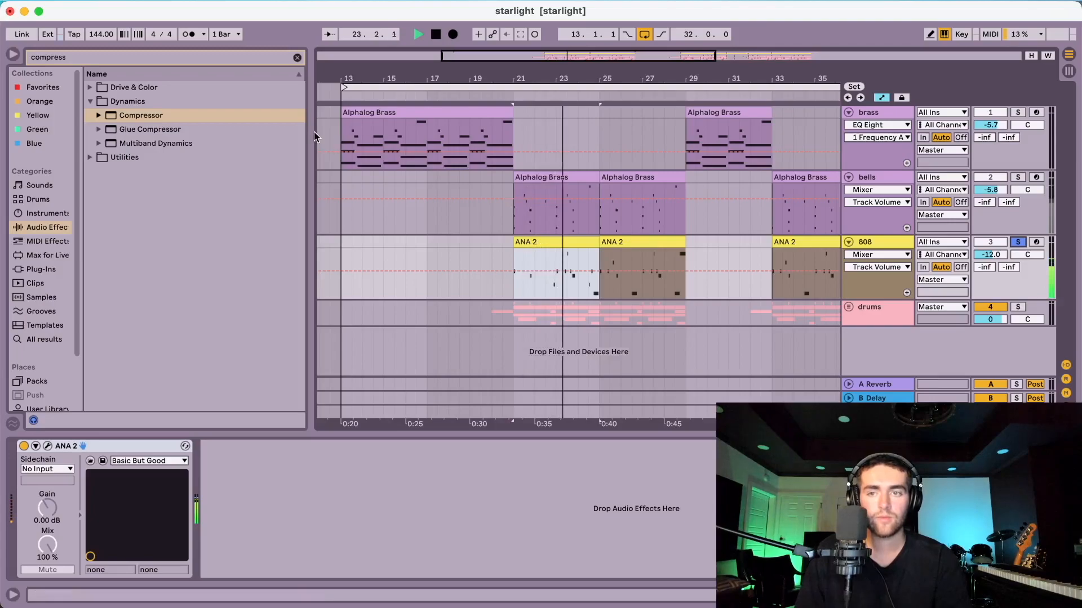
left_click(295, 57)
type("eq")
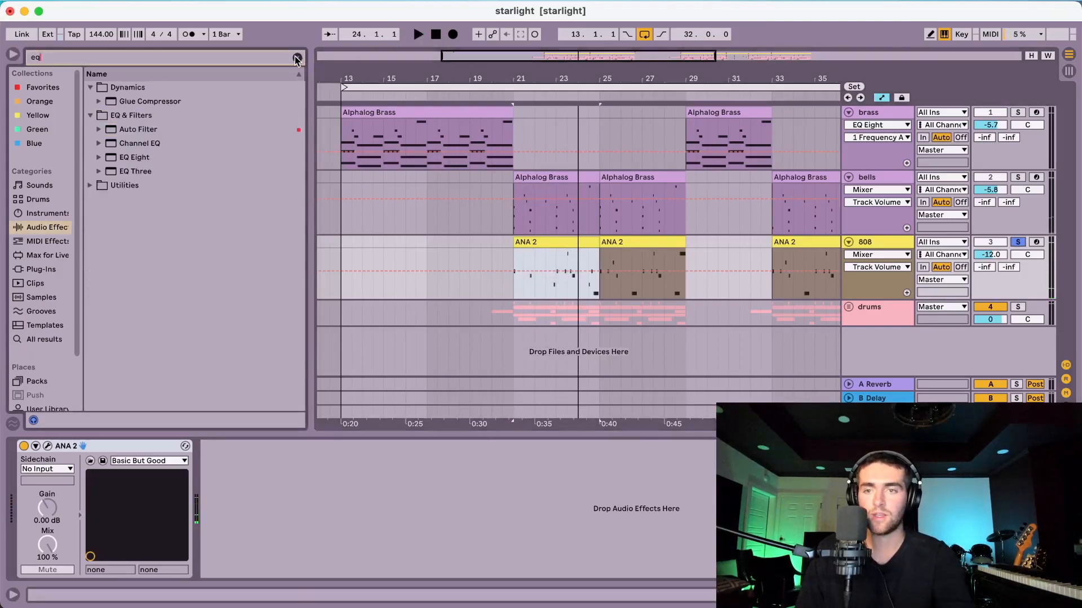
double_click(125, 158)
key("space")
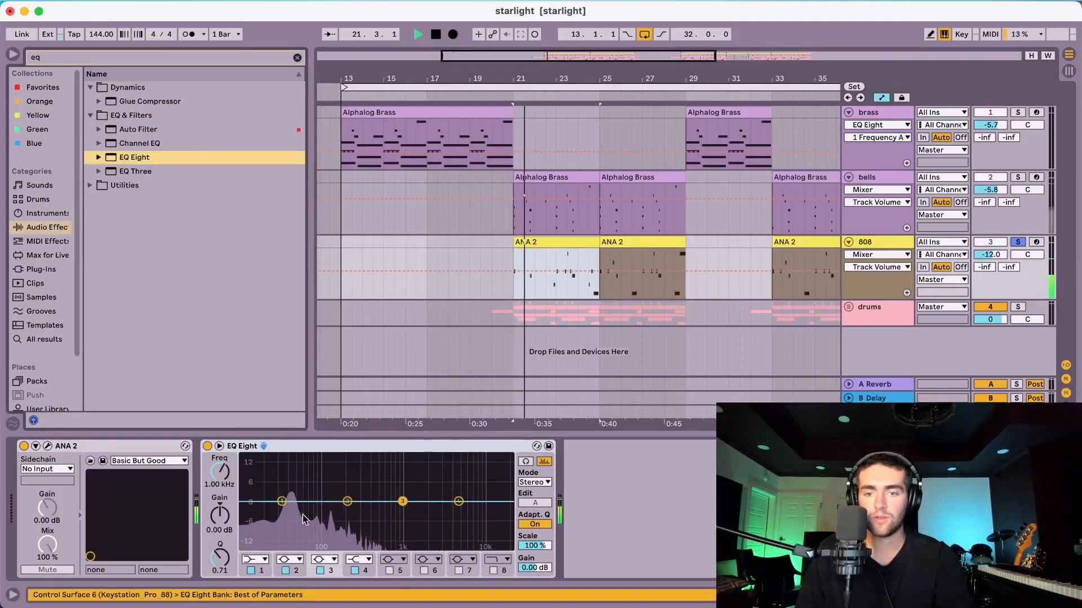
left_click_drag(280, 502, 403, 512)
Step: Add a Compressor to the 808 track with threshold -15.9 dB, attack 7.20 ms, and Makeup on
left_click(211, 56)
type("compre")
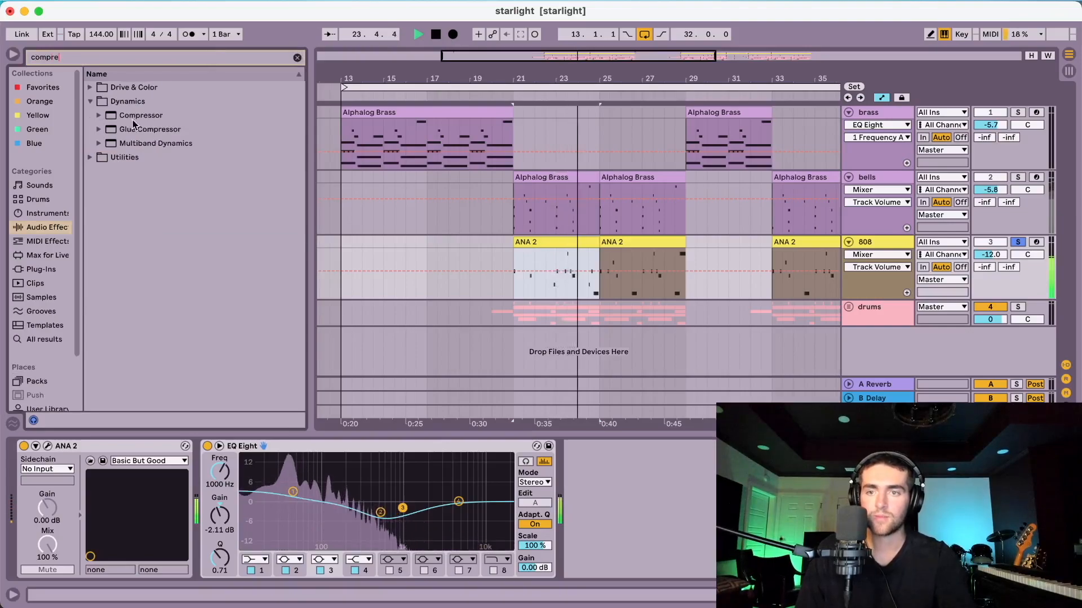
double_click(141, 115)
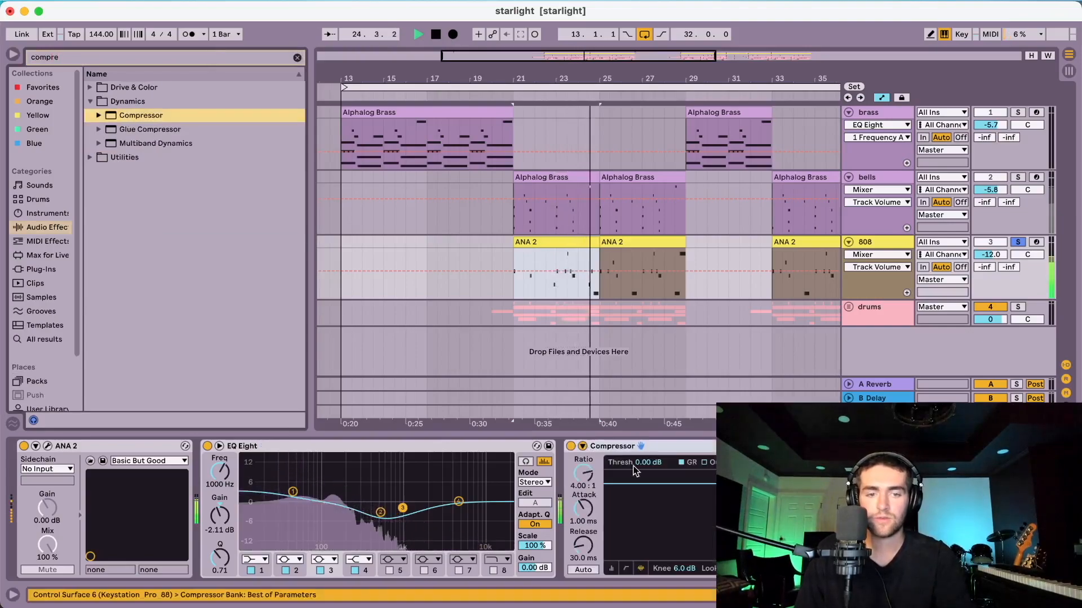
left_click_drag(650, 463, 650, 469)
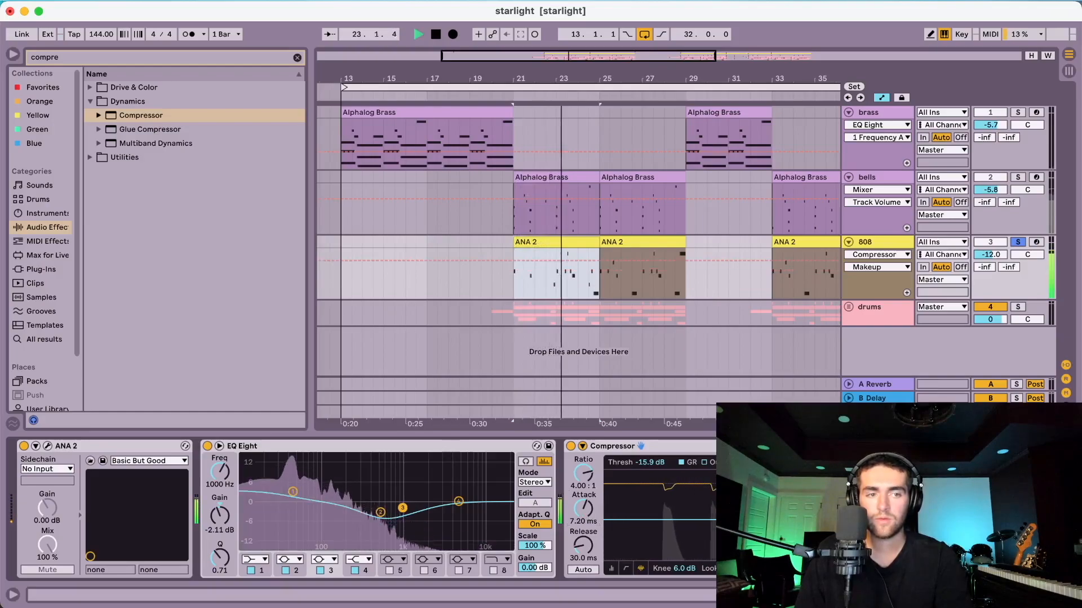
Step: Unsolo the 808, audition the full mix, and lower the 808's track volume to -16.6 dB
left_click(1017, 242)
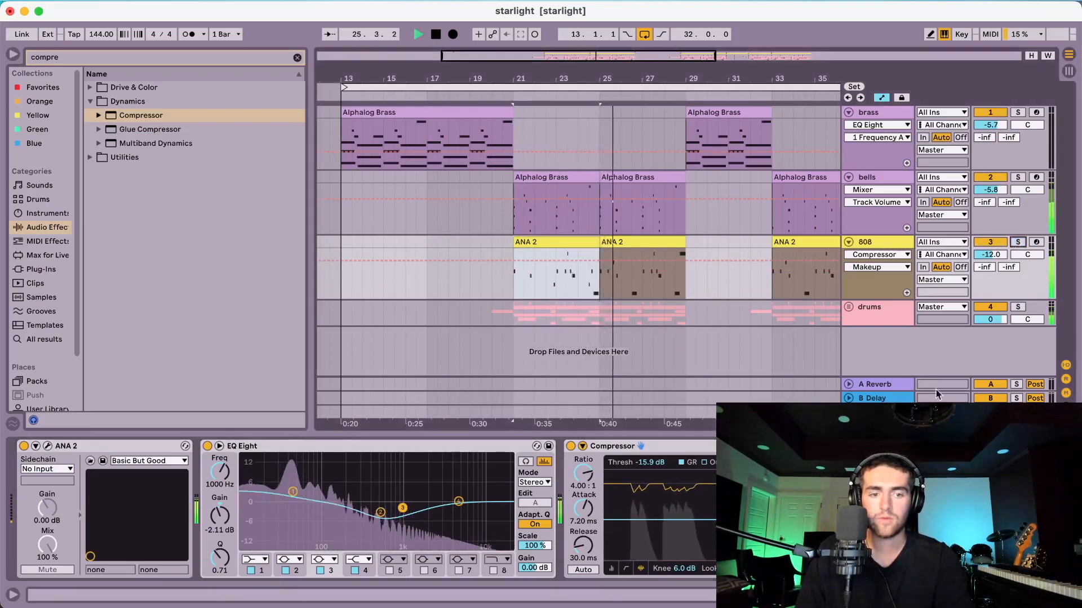
left_click_drag(994, 257, 994, 282)
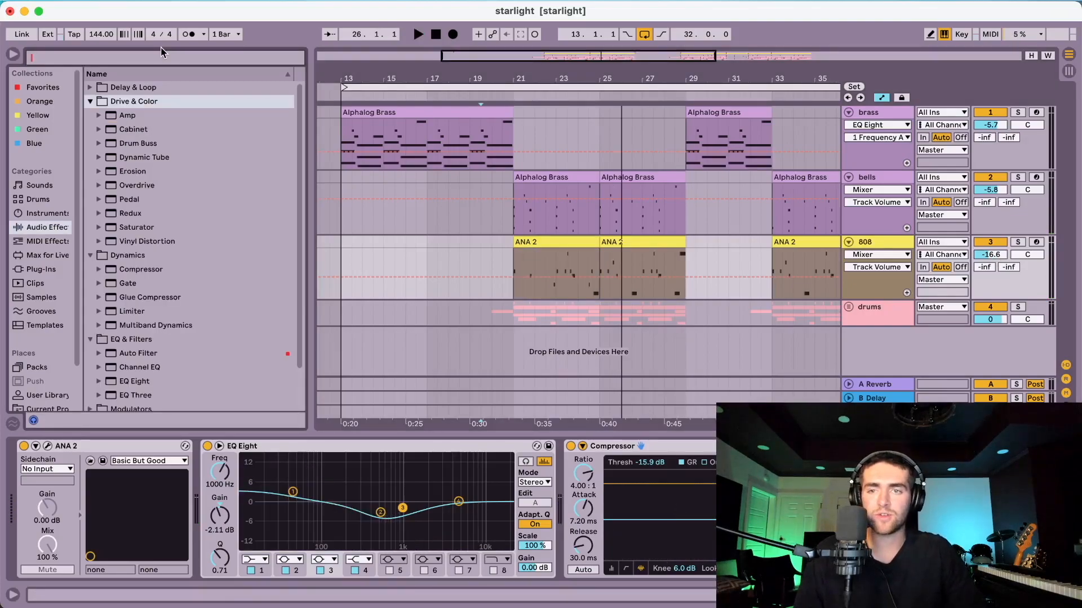
Step: Search the audio effects for "sat" and expand the Saturator presets
type("sat")
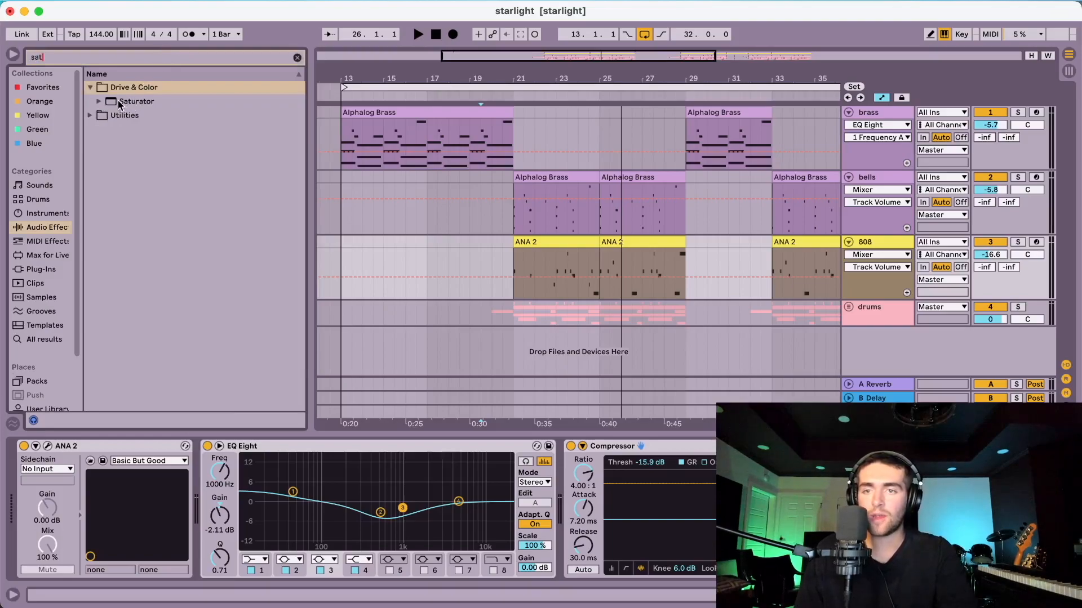
left_click(99, 102)
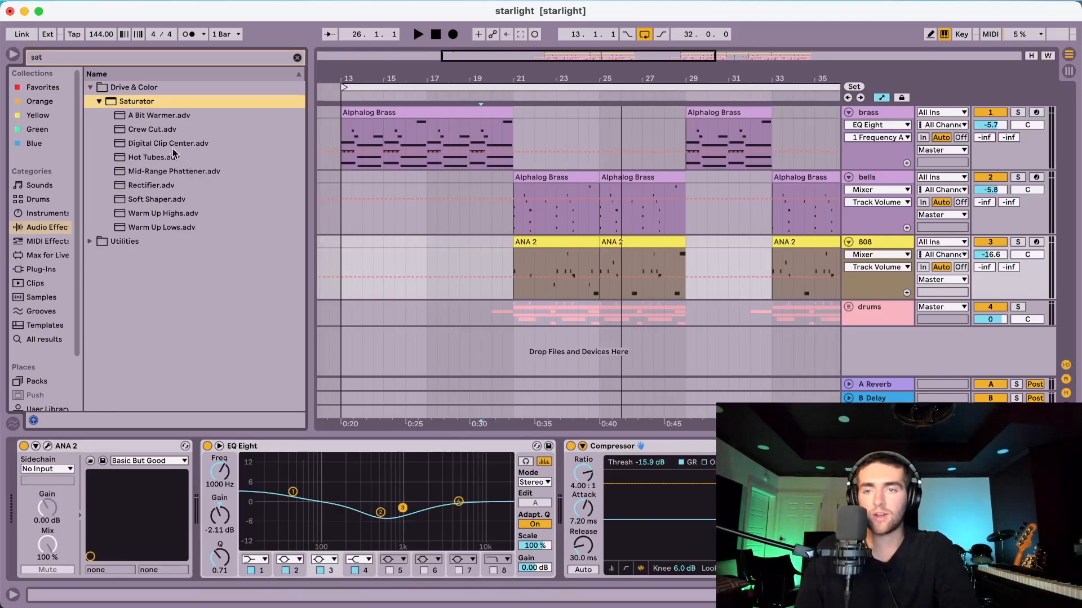
Step: Add the Crew Cut Saturator preset to the 808 track, solo the track, and audition it from bar 21
double_click(145, 131)
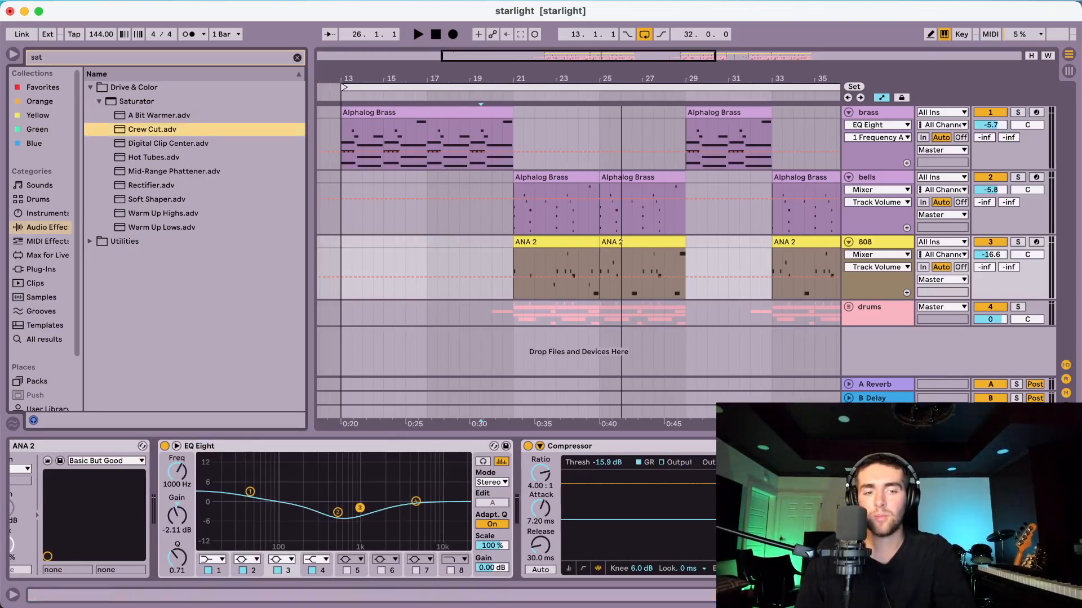
left_click(551, 241)
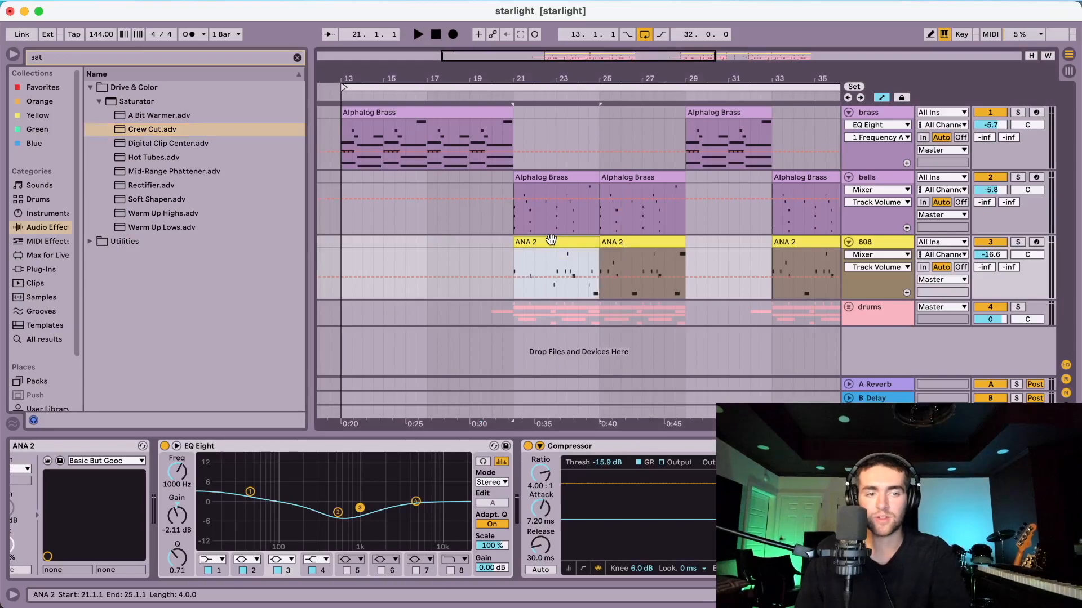
key("space")
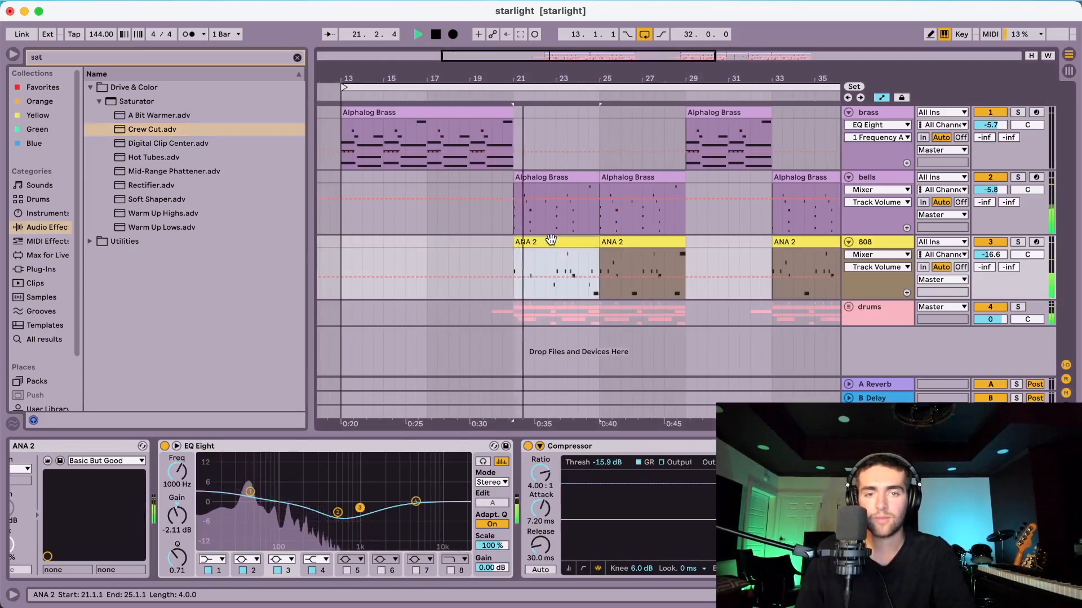
left_click(1018, 242)
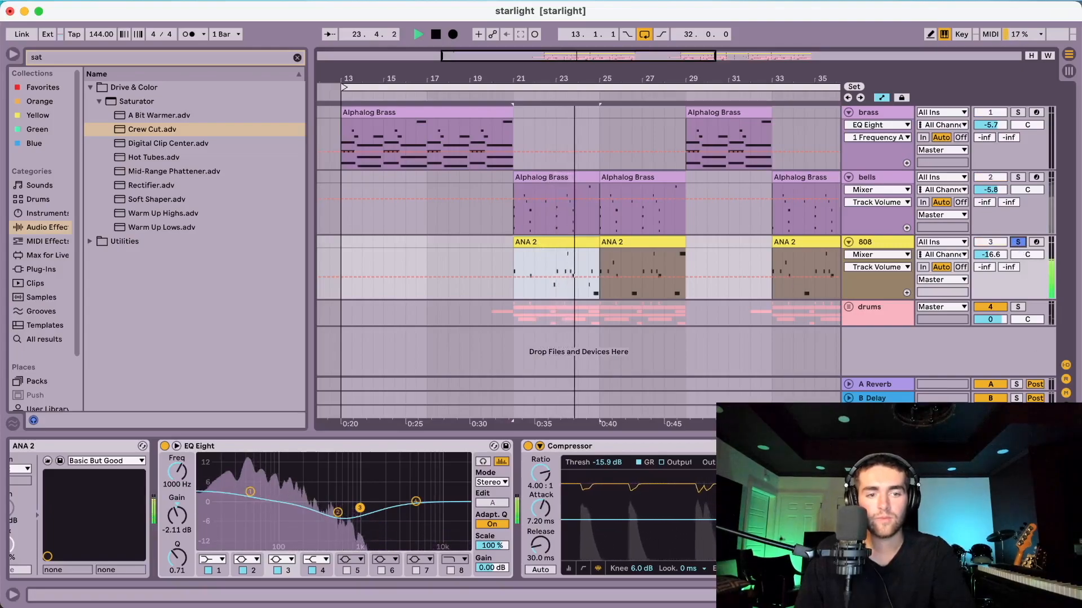
key("space")
key("space")
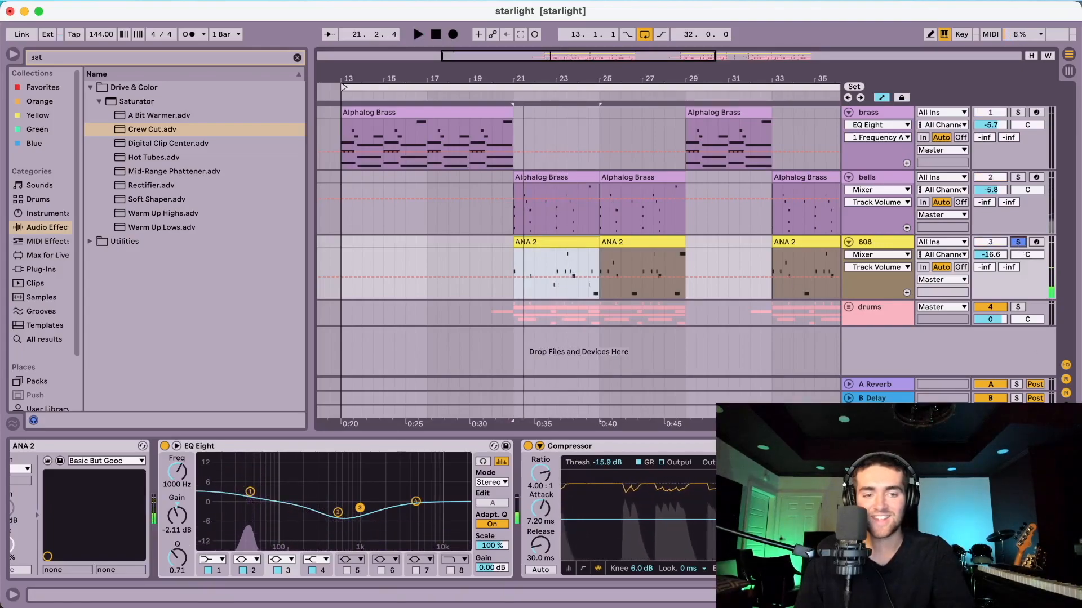
key("space")
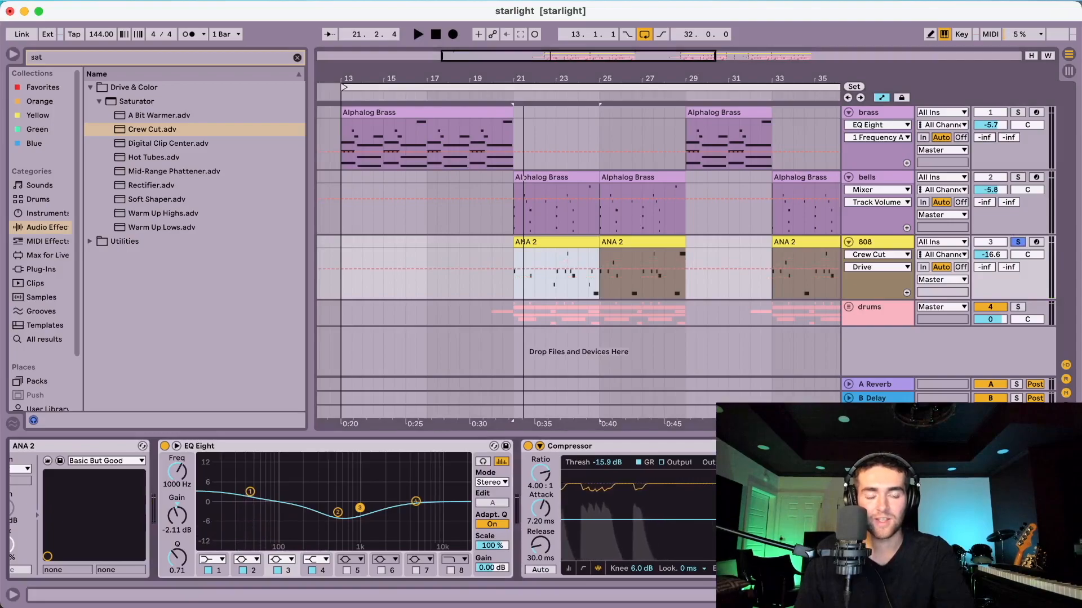
key("space")
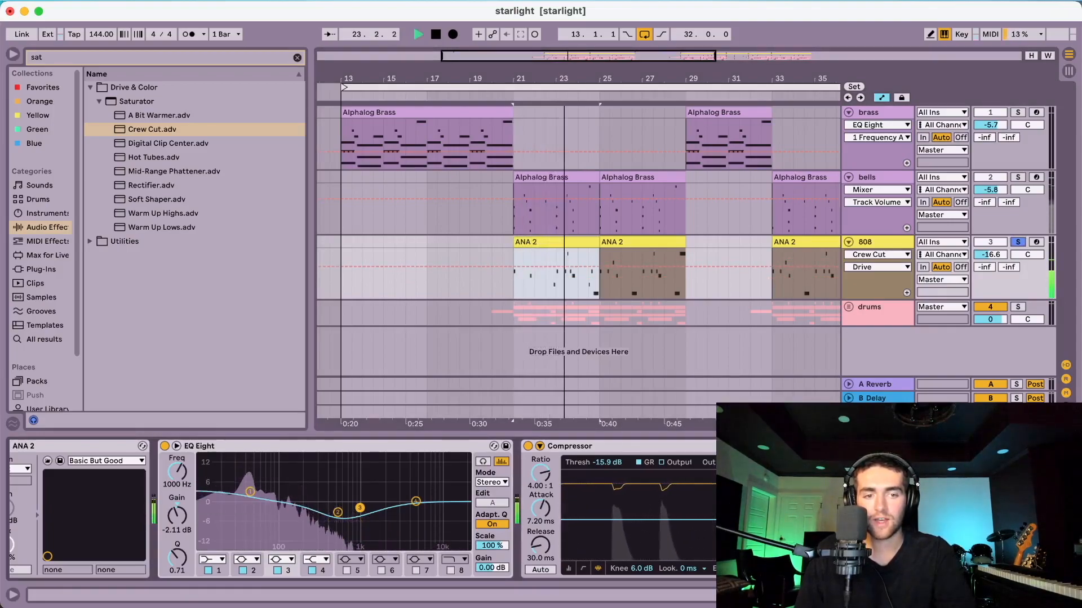
Step: Adjust Crew Cut's Dry/Wet amount and toggle the device off and on to compare the soloed 808
left_click(980, 554)
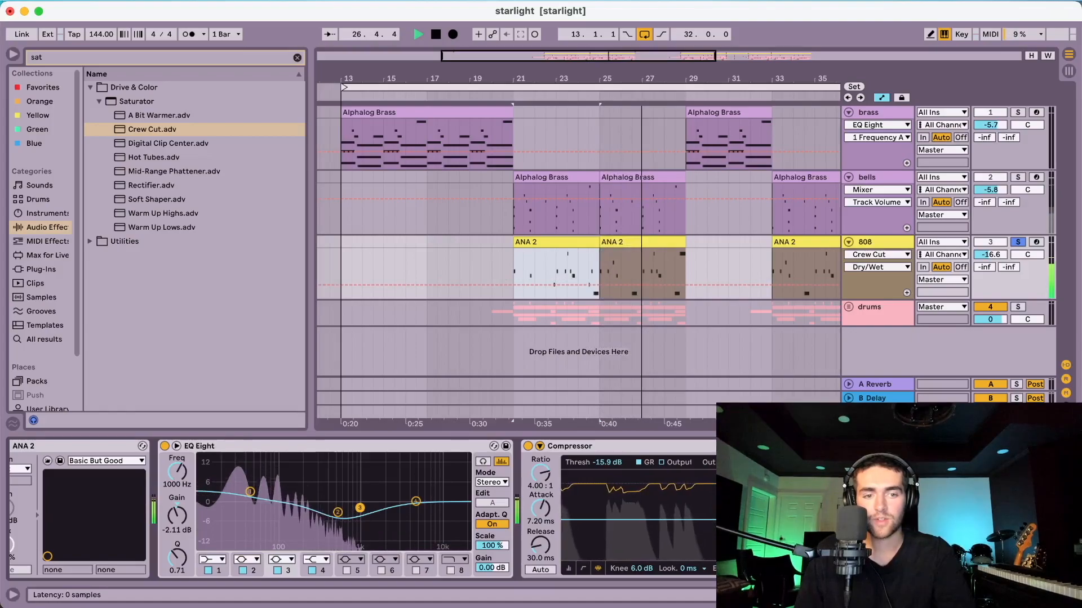
left_click(849, 446)
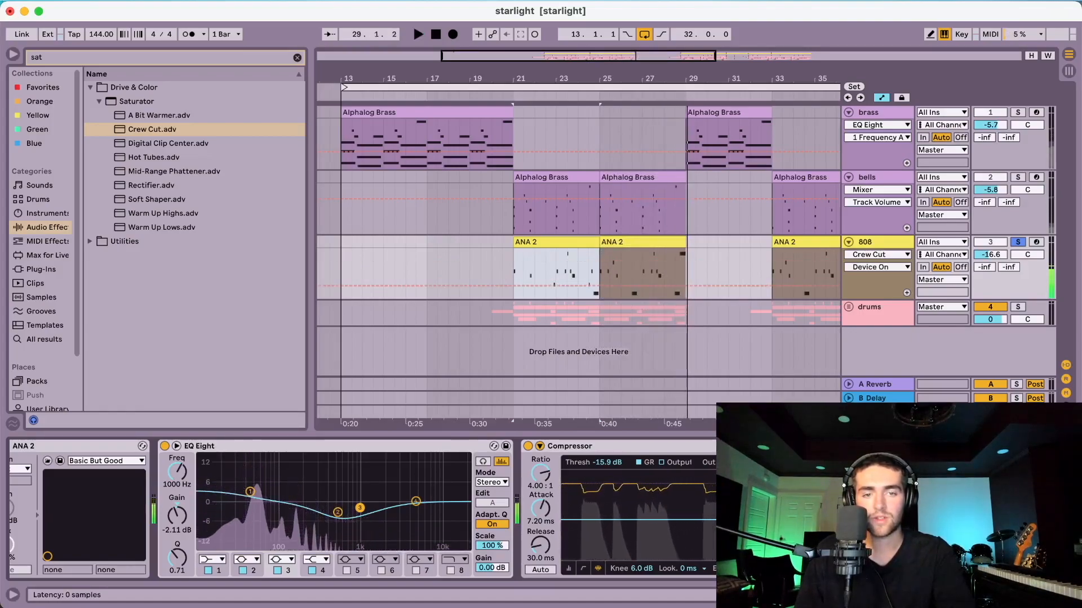
key("space")
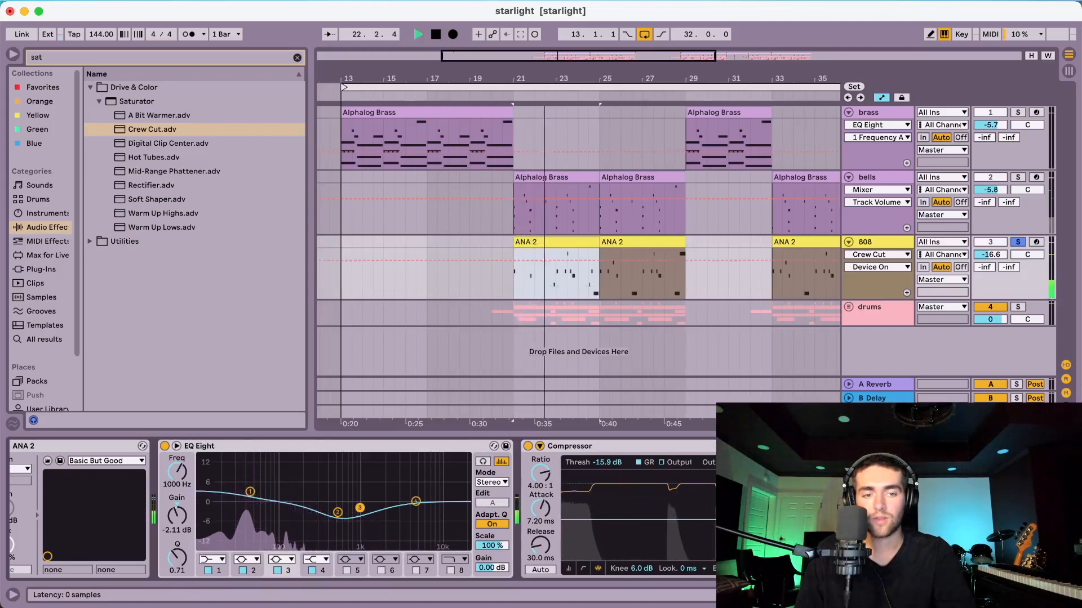
Step: Unsolo the 808 and raise its track volume to -15.0 dB while auditioning the full mix
left_click(1018, 243)
left_click_drag(998, 257, 998, 248)
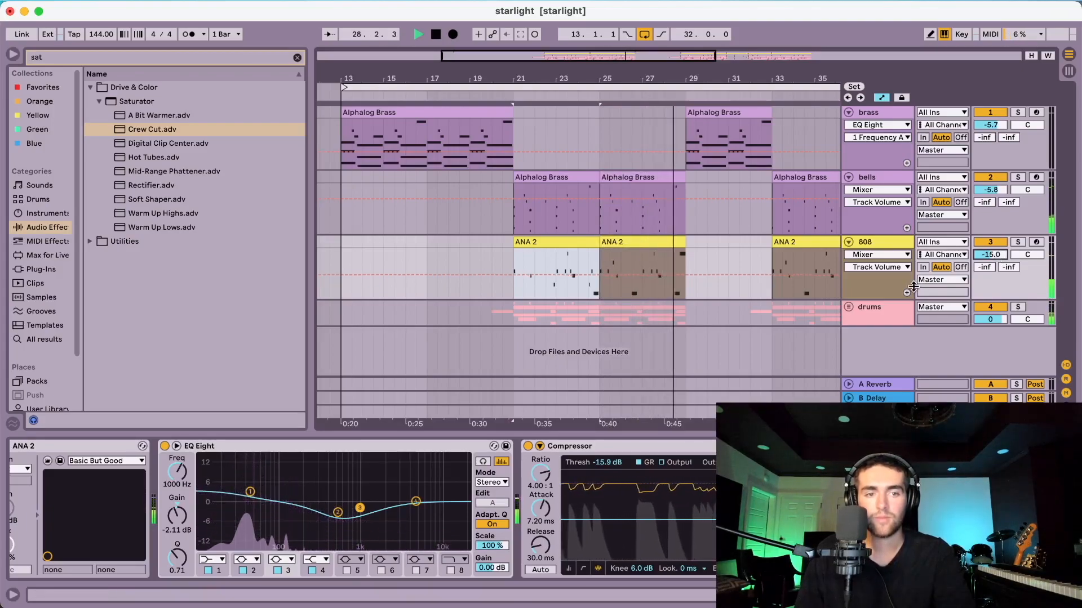
left_click(879, 307)
key("space")
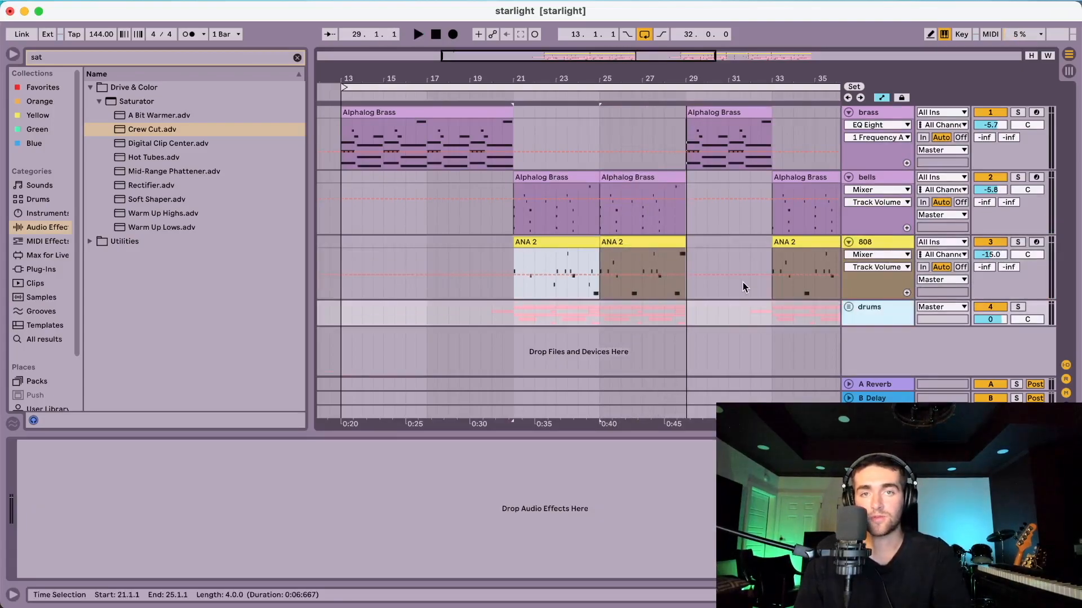
Step: Unfold the drums group and audition the arrangement from bar 21 on the kick track
left_click_drag(484, 313, 552, 310)
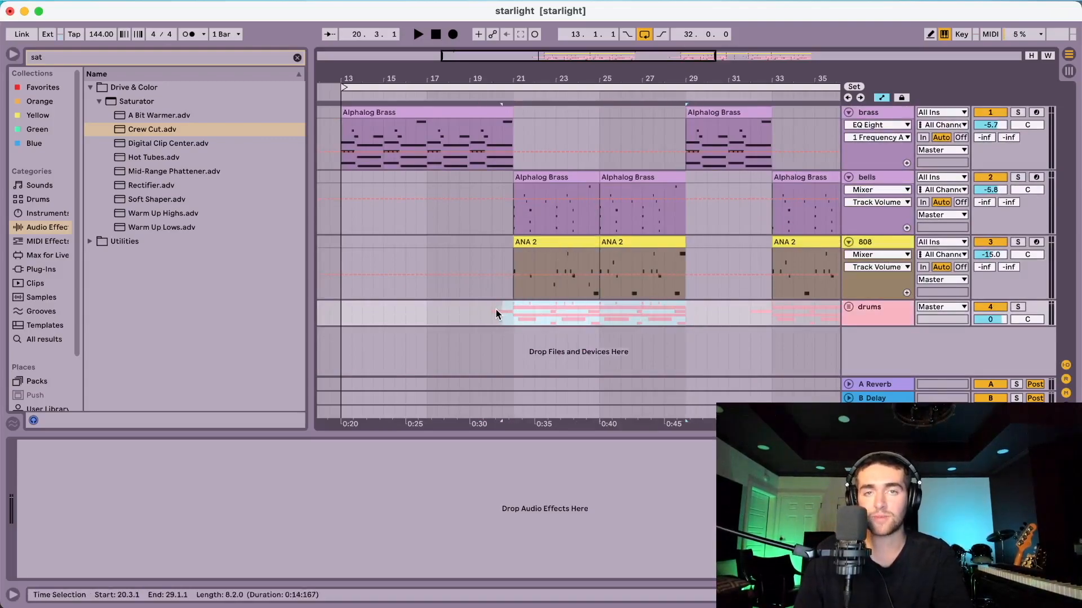
double_click(493, 309)
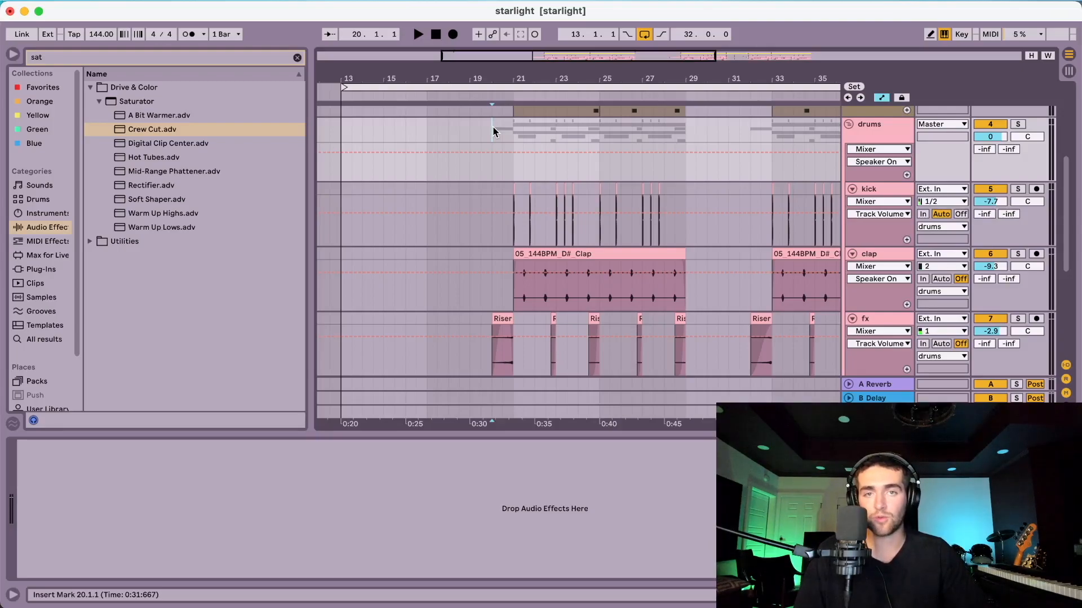
left_click(516, 217)
key("space")
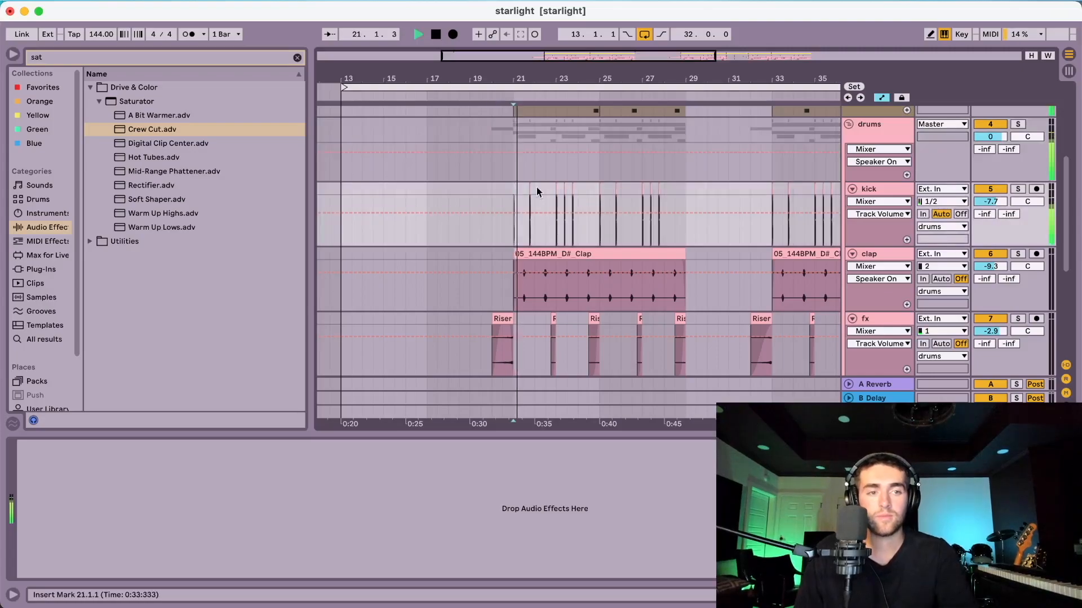
key("space")
Step: Raise the kick, clap, fx, and hat track volumes to 0 dB and start playback
left_click(992, 202)
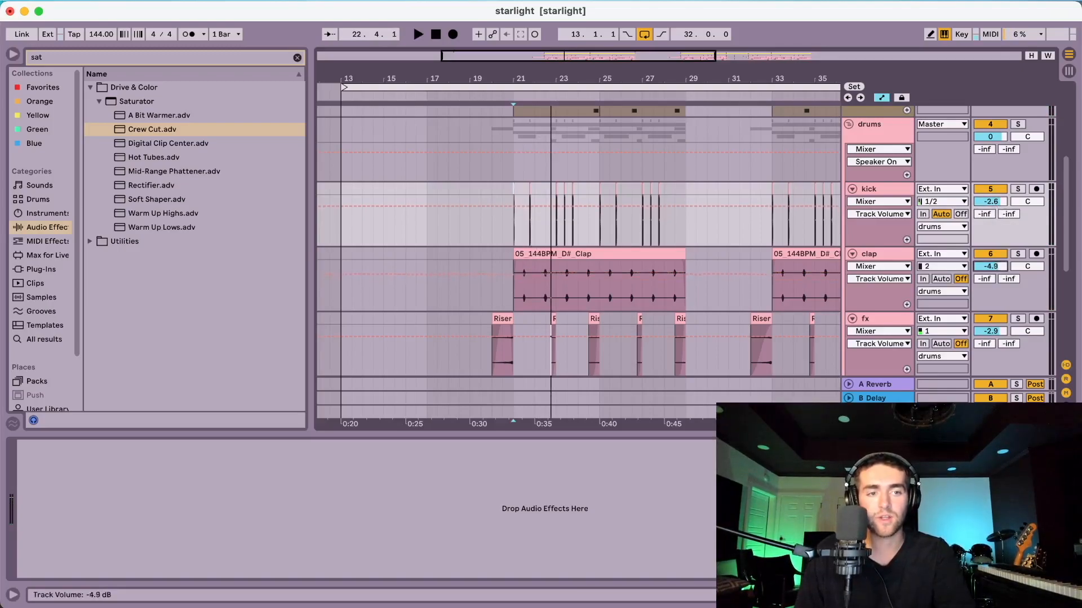
left_click_drag(990, 267, 991, 263)
scroll(992, 315, "down", 1)
left_click_drag(990, 313, 990, 306)
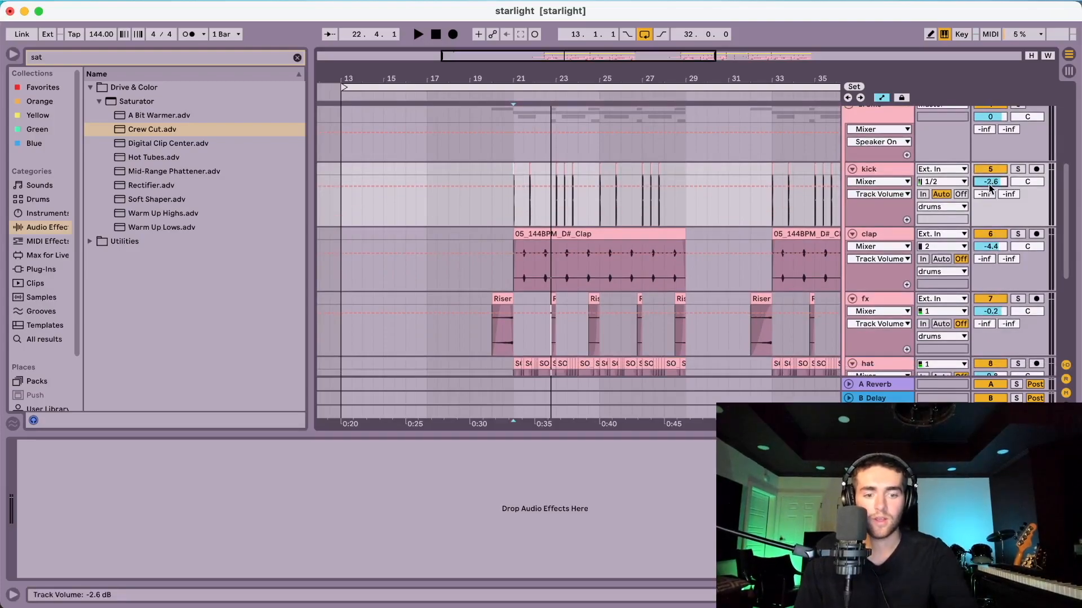
scroll(589, 206, "down", 1)
key("space")
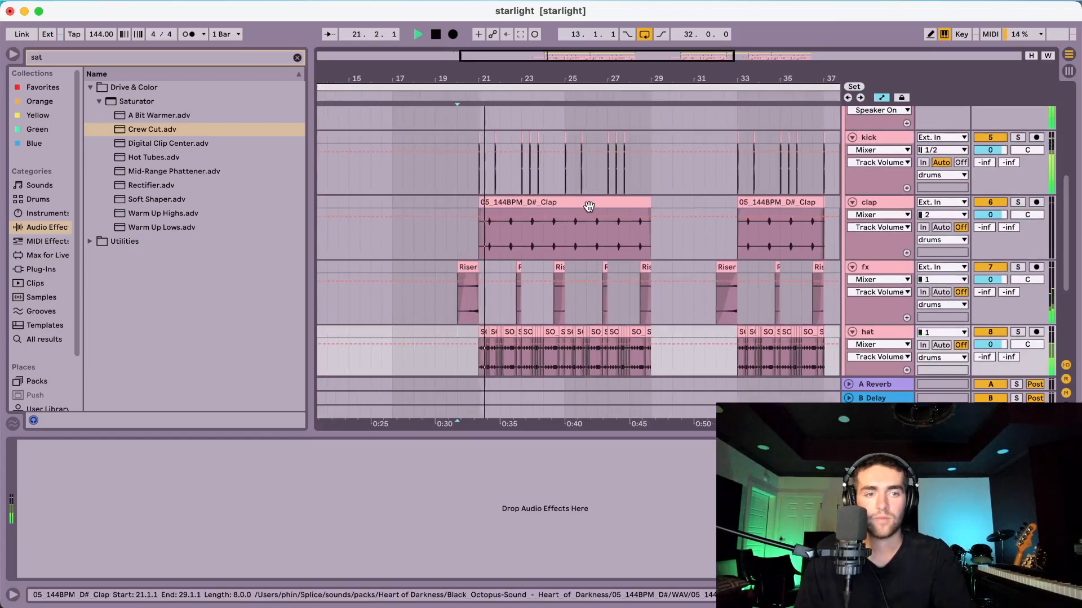
Step: Lower the hat roll track's volume to -11.0 dB during playback
scroll(732, 231, "down", 3)
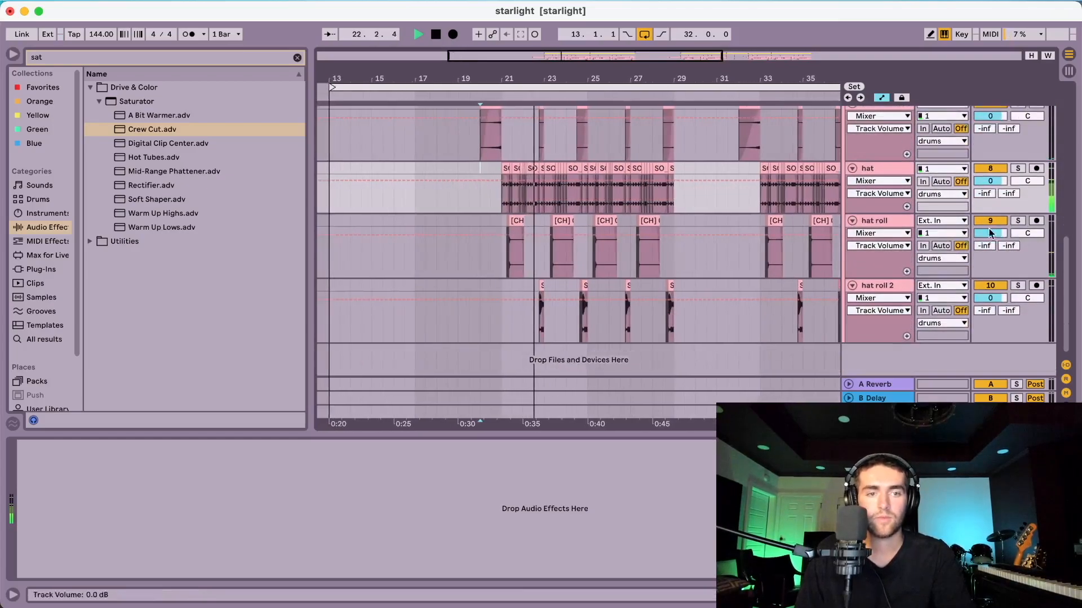
mouse_move(998, 232)
left_mouse_down()
mouse_move(999, 241)
mouse_move(990, 233)
left_mouse_up()
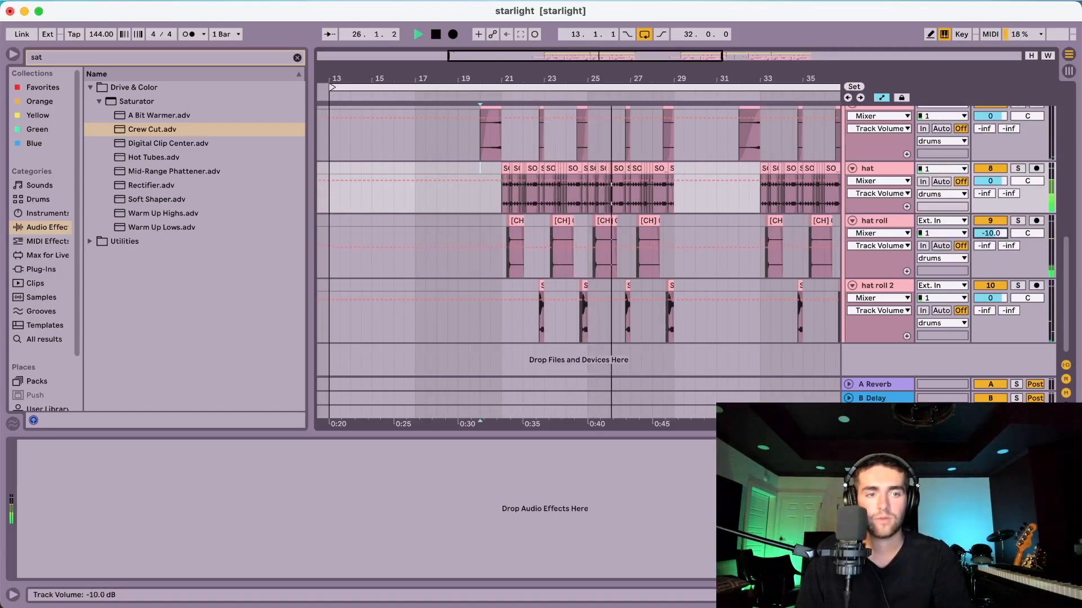
left_click_drag(991, 233, 990, 233)
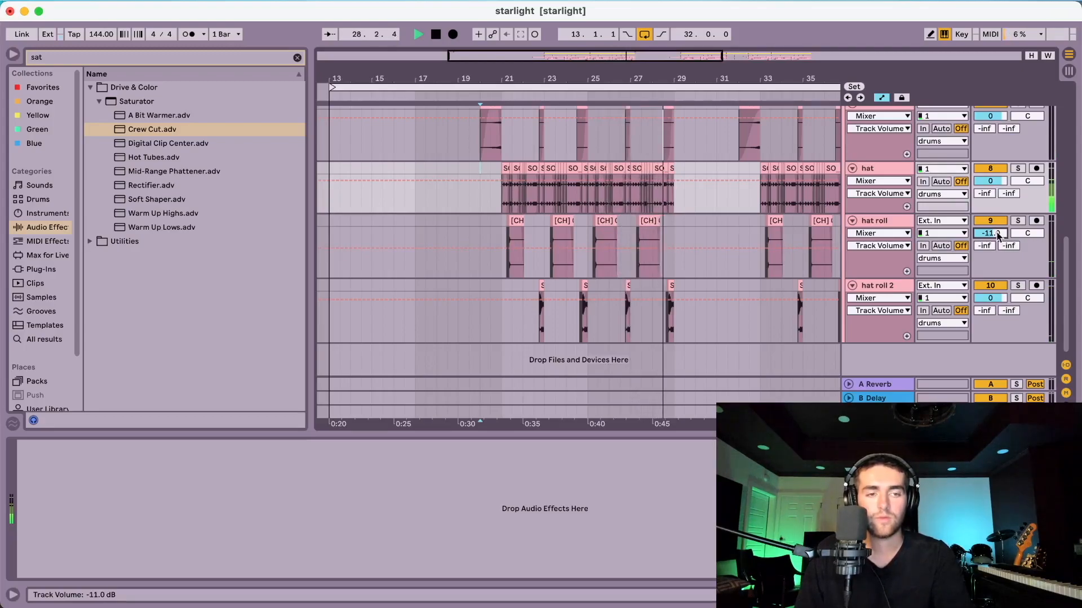
Step: Play from bar 21, search the audio effects for "eq", and add EQ Eight to the kick track
scroll(630, 196, "up", 5)
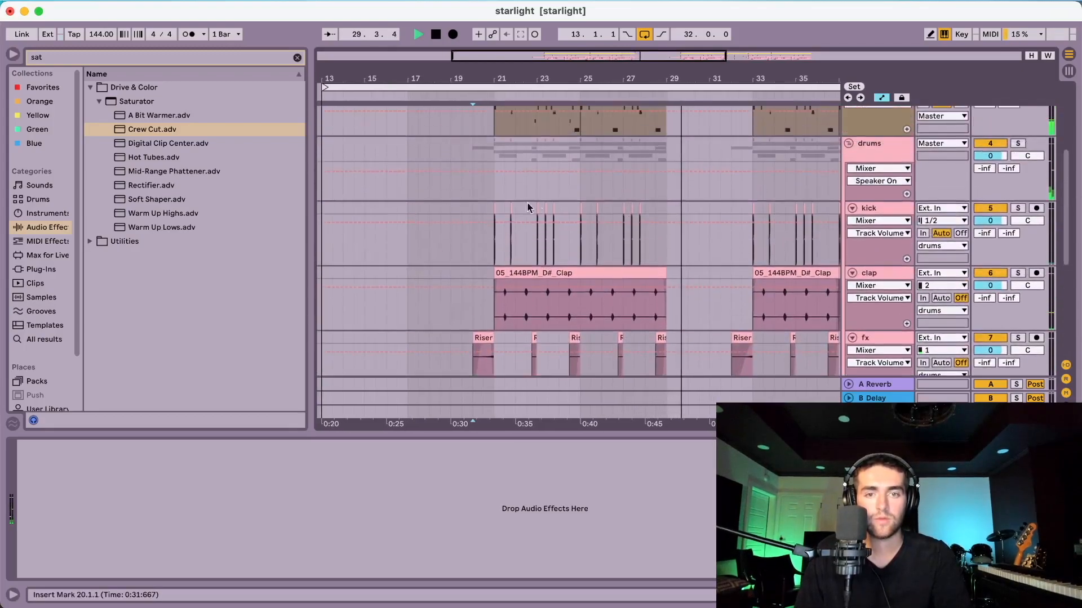
left_click(488, 208)
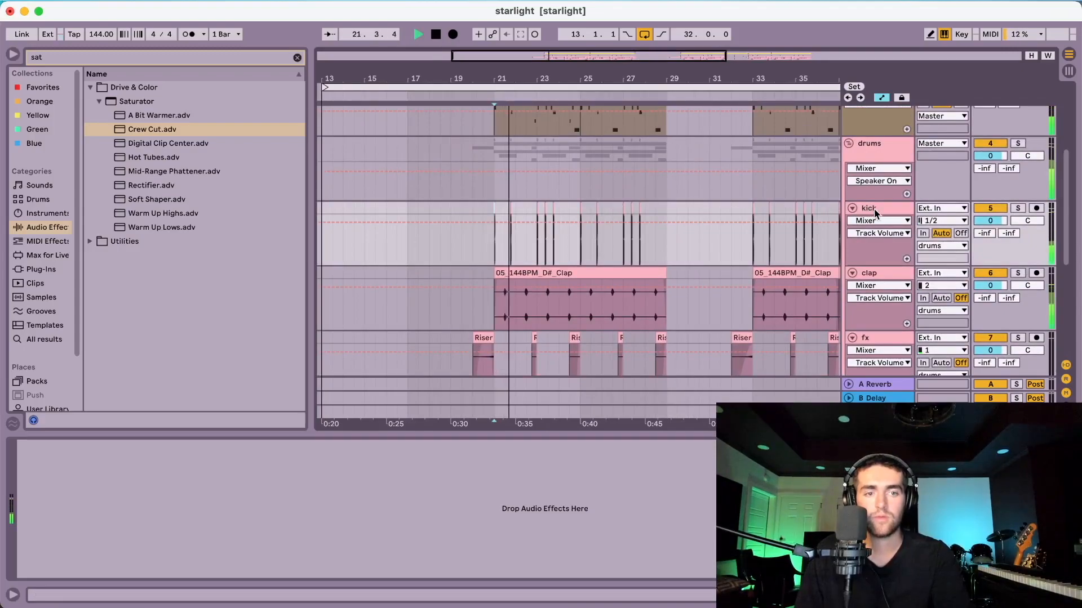
left_click(297, 57)
type("eq")
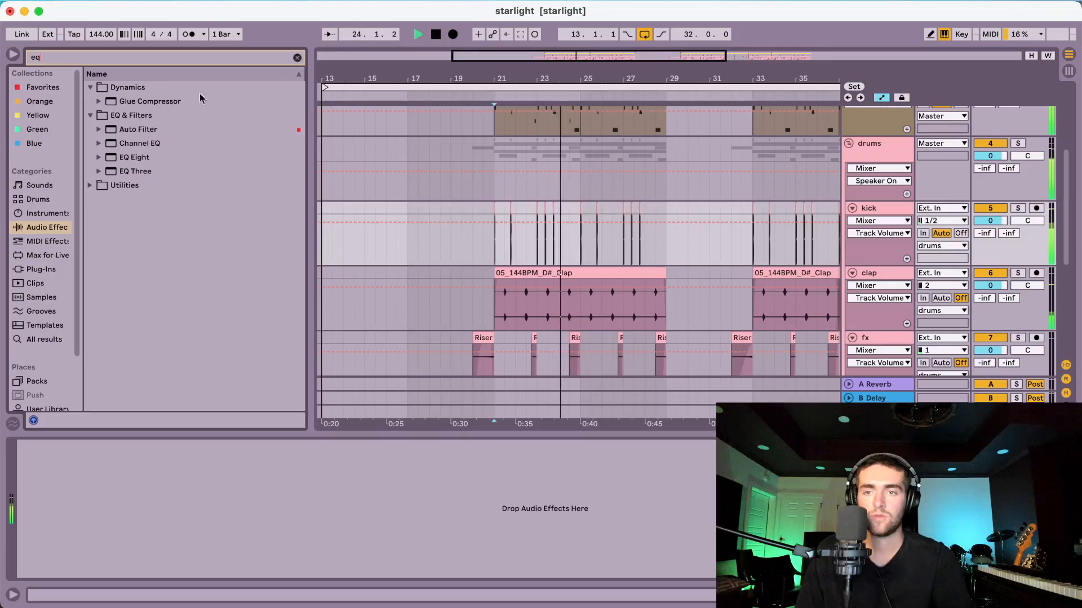
double_click(140, 160)
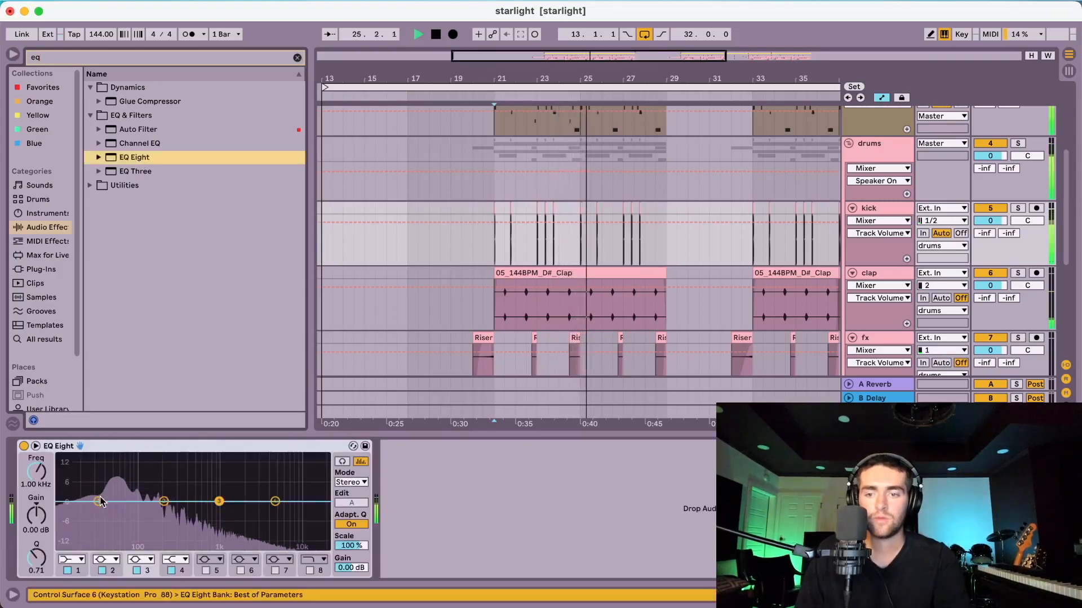
Step: Change band 1 of the kick's EQ Eight to a low cut at 36.7 Hz
left_click(99, 501)
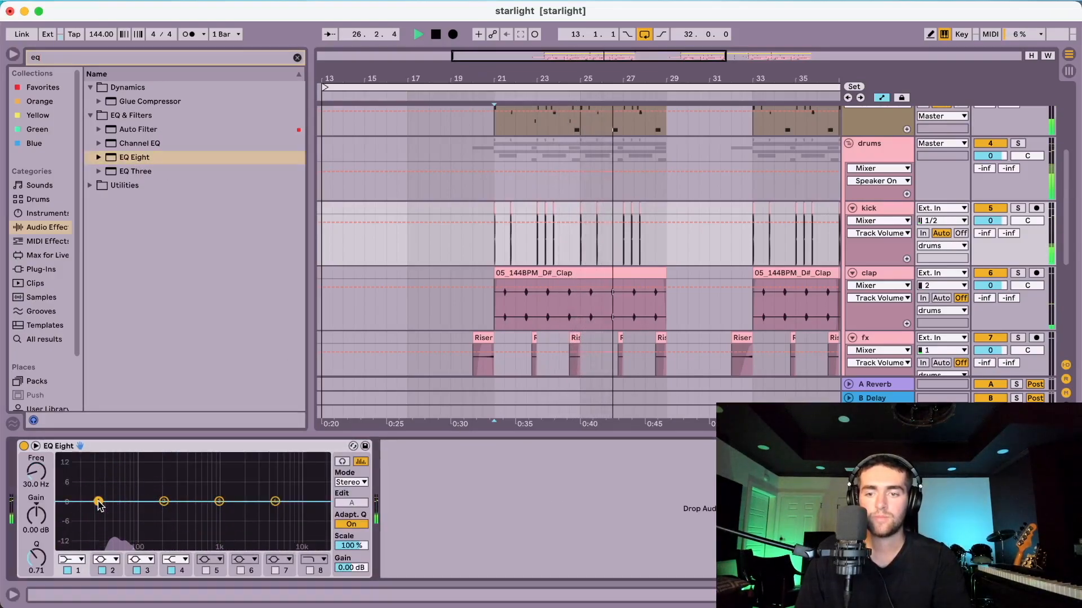
left_click(67, 559)
left_click(66, 570)
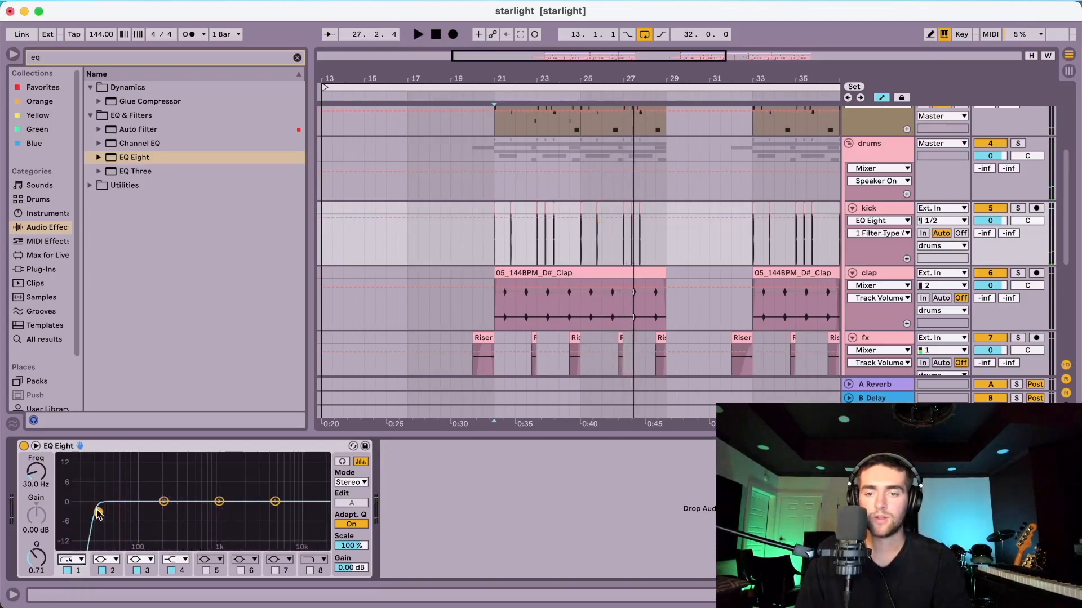
key("space")
left_click_drag(100, 514, 104, 515)
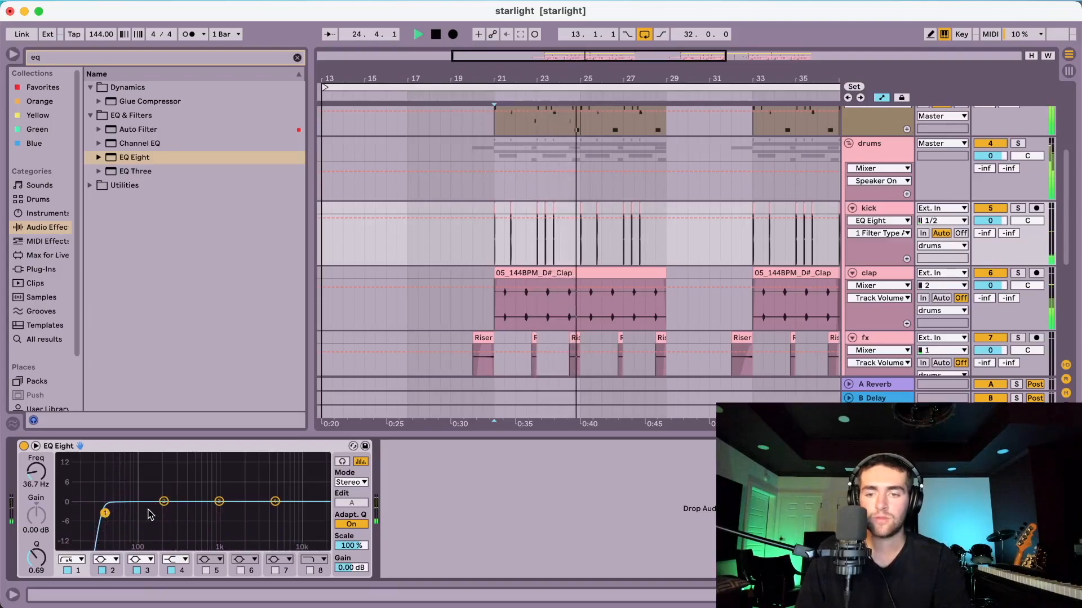
Step: Cut the kick's EQ band 2 by 2.60 dB at 352 Hz and lower band 3 just below 1 kHz
left_click_drag(219, 501, 183, 509)
left_click(164, 501)
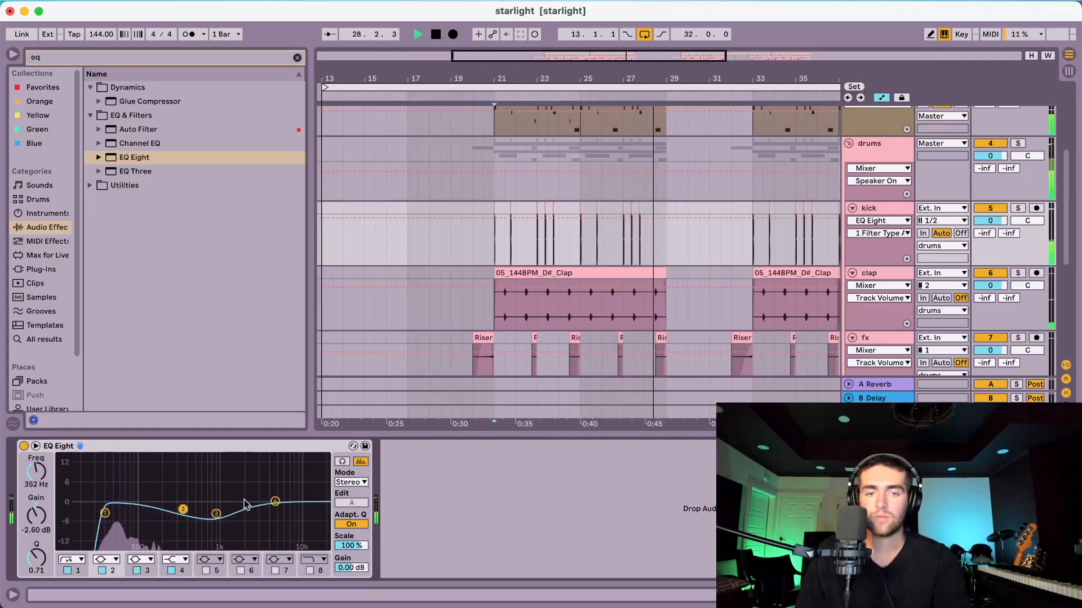
key("space")
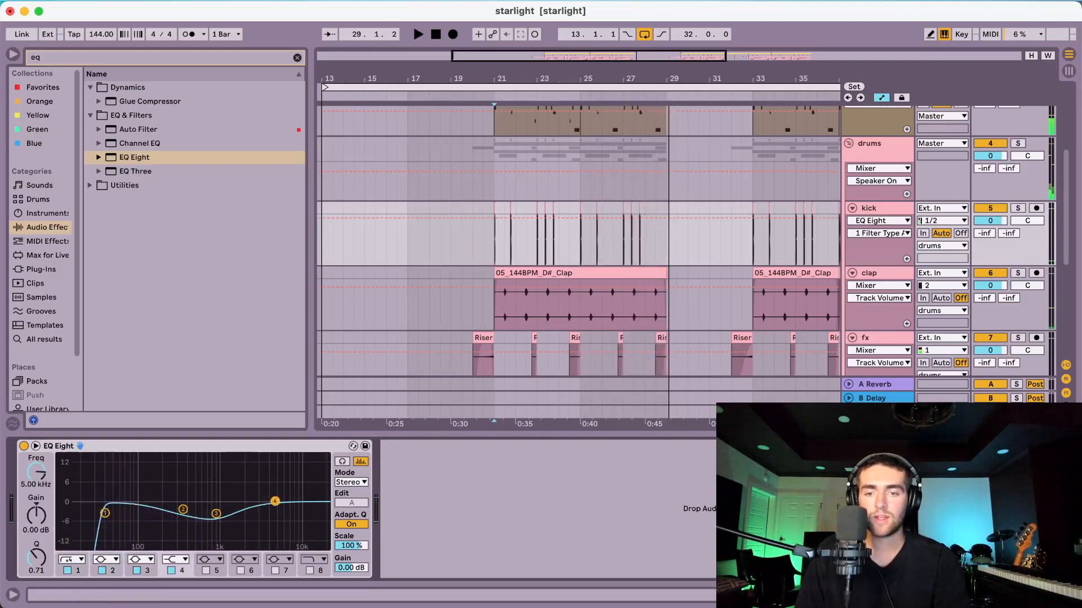
Step: Solo the kick and boost its EQ band 4 by 5.58 dB at 6.12 kHz, replaying the start to check it
left_click(1017, 208)
key("space")
mouse_move(282, 489)
left_mouse_down()
mouse_move(281, 476)
mouse_move(282, 485)
left_mouse_up()
key("space")
key("space")
key("space")
key("space")
key("space")
key("space")
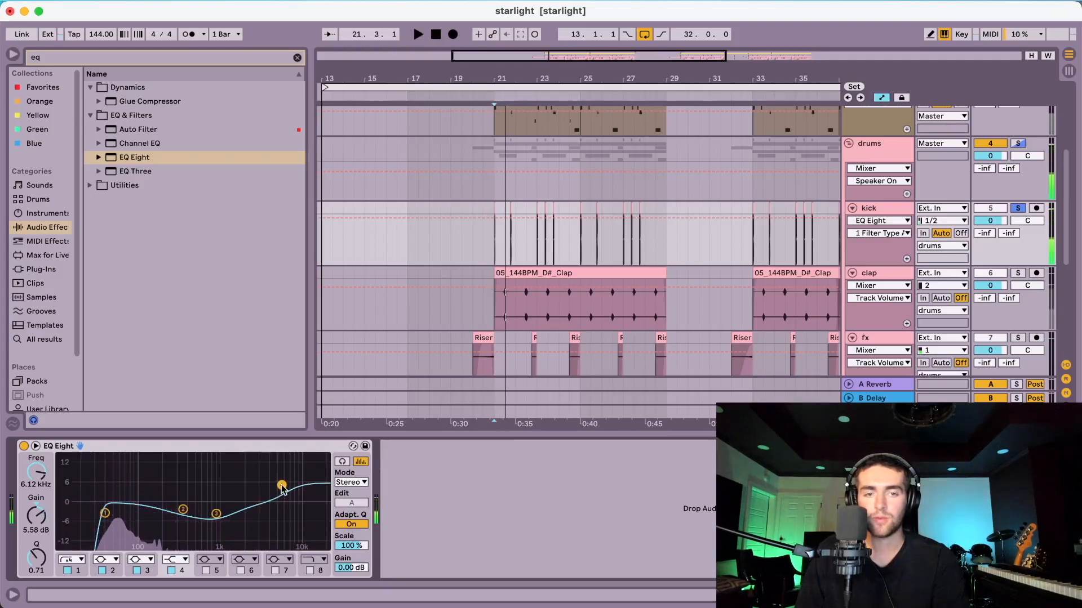
Step: Unsolo the kick and audition its EQ in the full mix
left_click(1019, 209)
key("space")
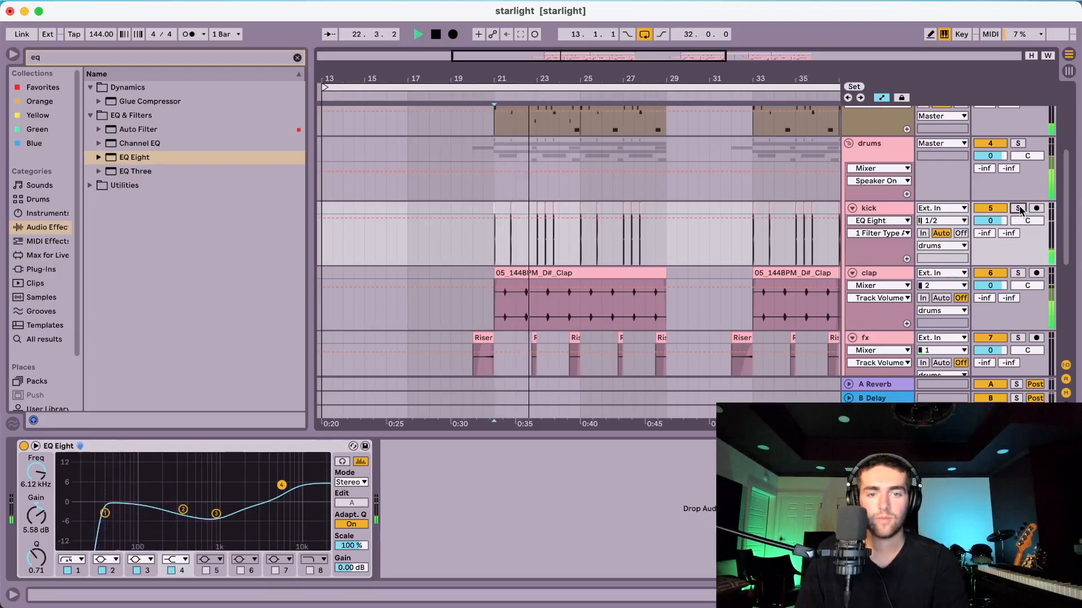
key("space")
Step: Solo the clap track, audition its clip from bar 21, and add EQ Eight to the track
left_click(885, 276)
left_click(1018, 273)
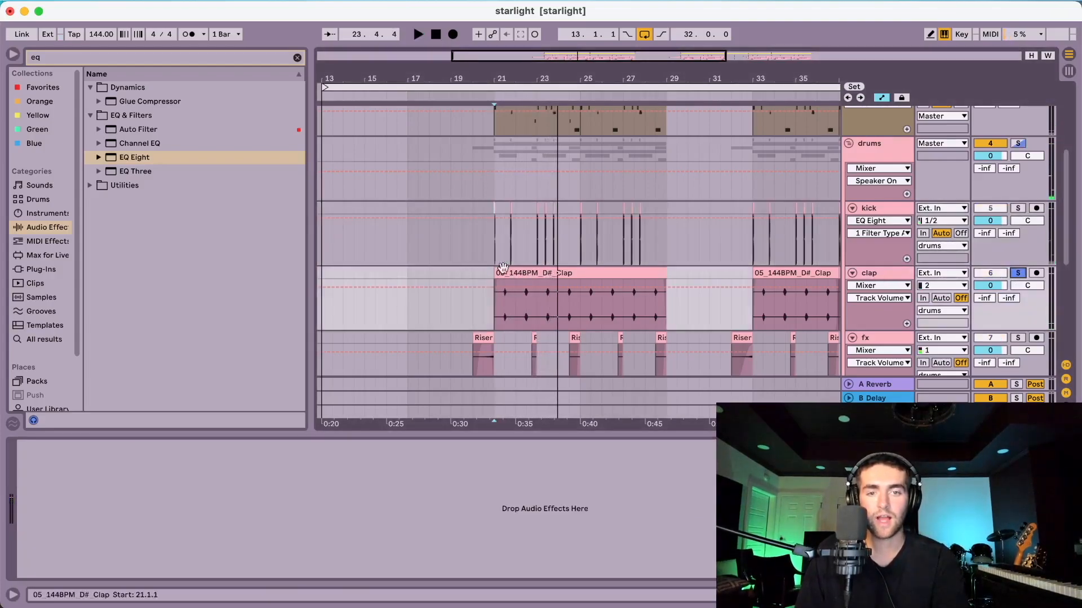
left_click(525, 273)
key("space")
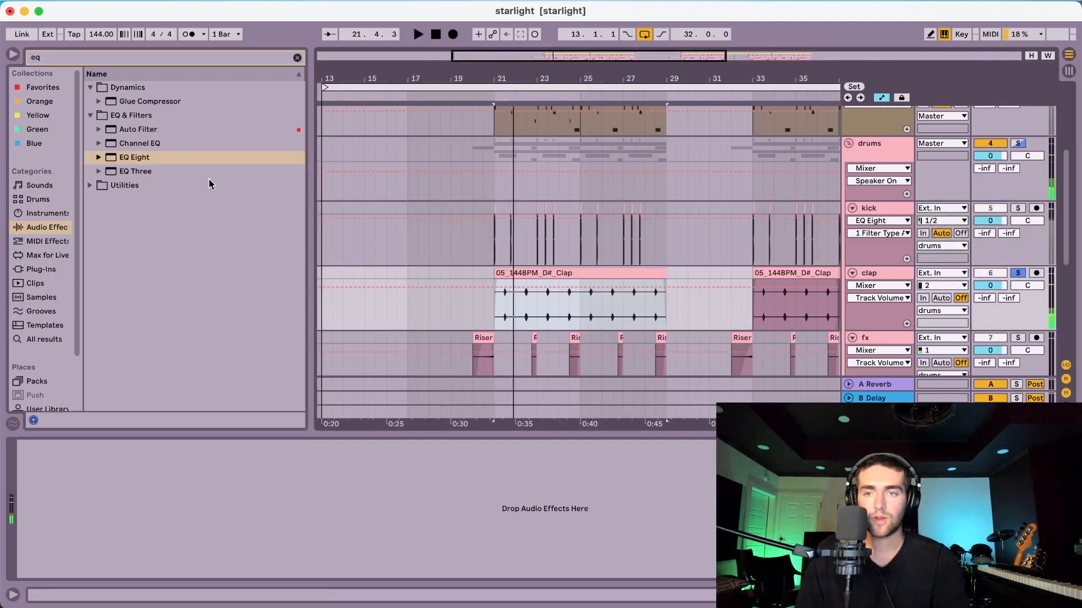
key("space")
left_click(143, 161)
double_click(143, 162)
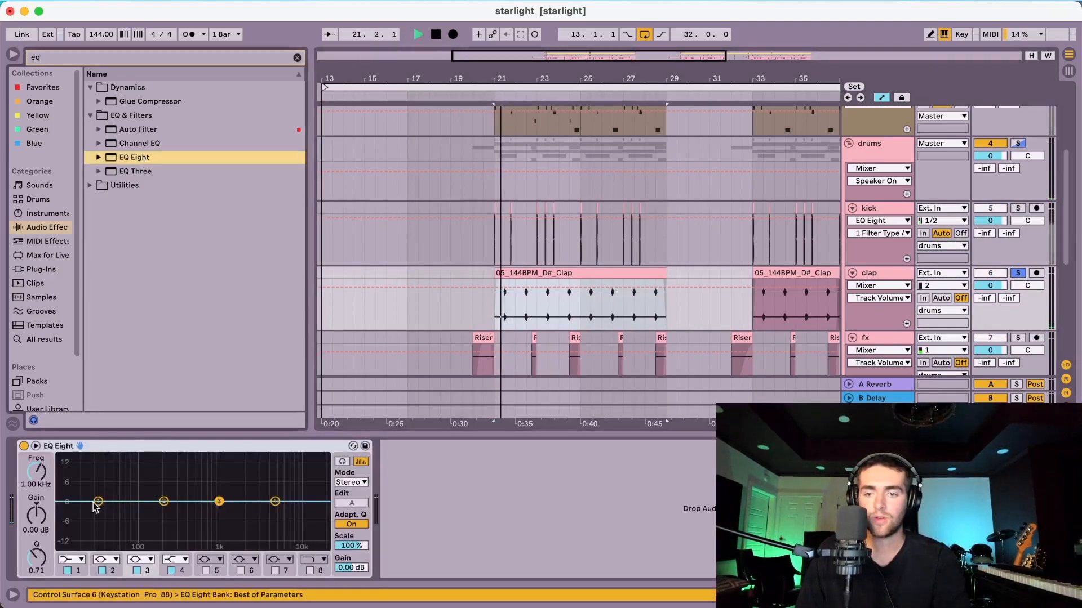
Step: Set the clap EQ's band 1 to a steep low cut at 177 Hz while auditioning the track
left_click(98, 500)
left_click(72, 559)
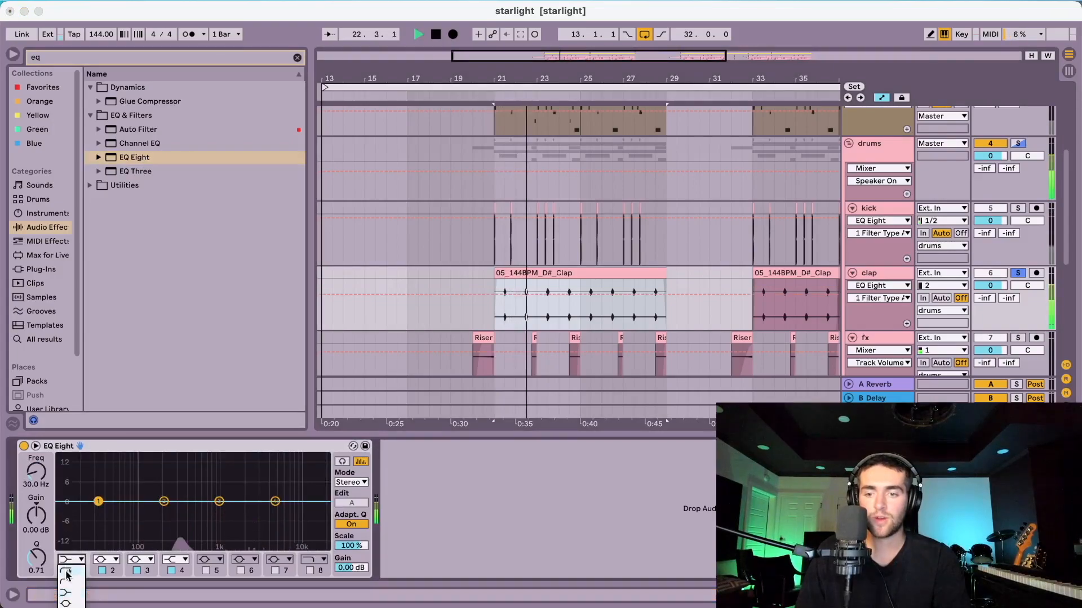
left_click(65, 571)
left_click_drag(111, 512, 148, 512)
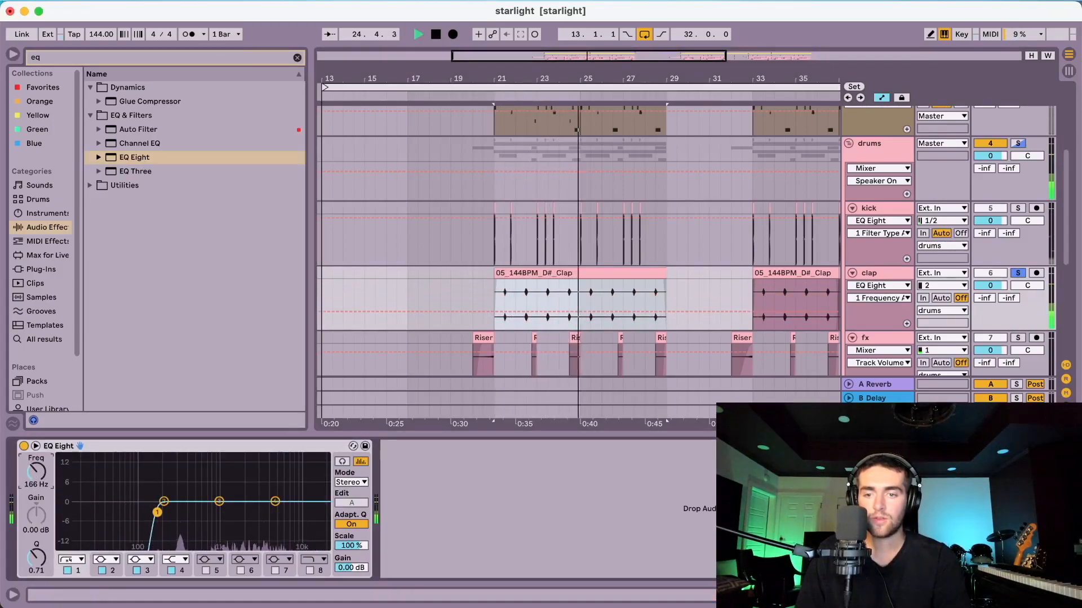
left_click_drag(157, 512, 159, 513)
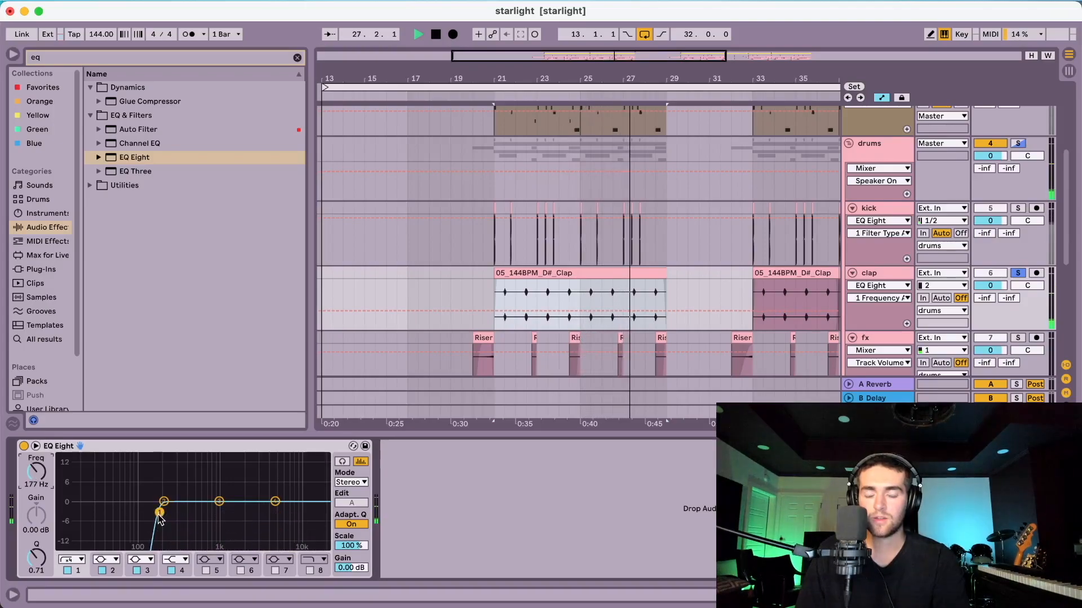
key("space")
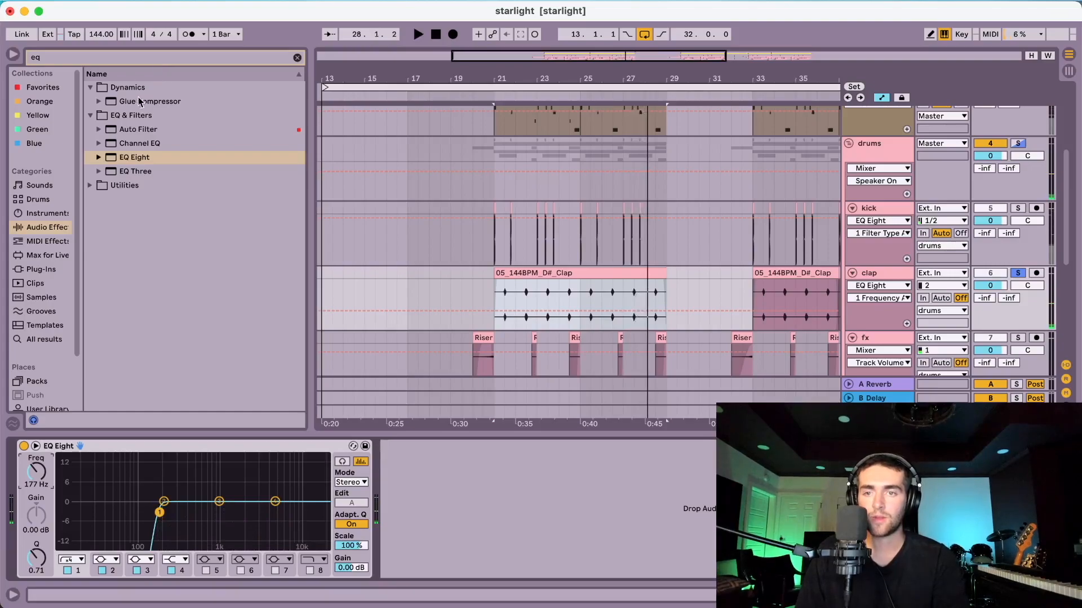
Step: Find the Compressor effect, add it after the clap's EQ Eight, and replay the clip from bar 21
left_click(297, 58)
type("comp")
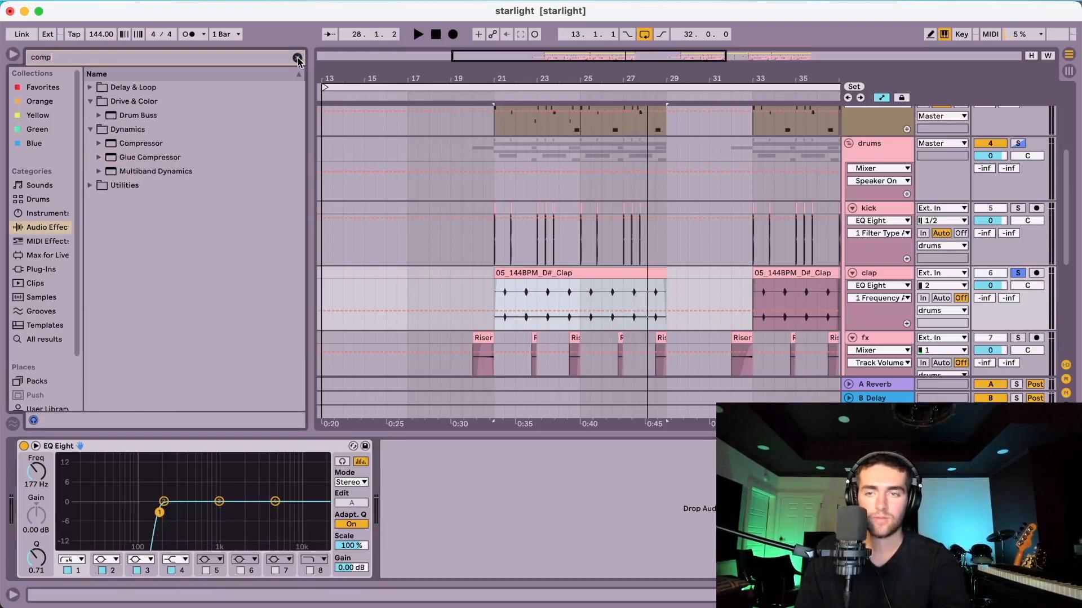
left_click_drag(141, 143, 372, 278)
key("space")
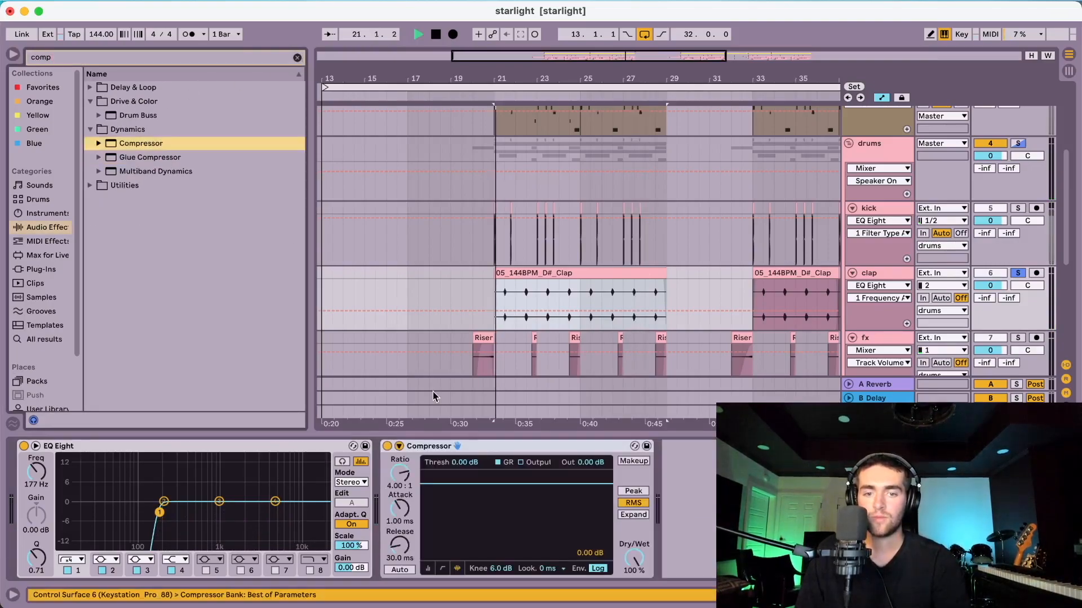
Step: Set the clap's Compressor to 7.00:1 ratio, 17.9 ms attack, 1.00 ms release, -19.6 dB threshold, Makeup on, and 23% Dry/Wet
left_click_drag(398, 550, 398, 580)
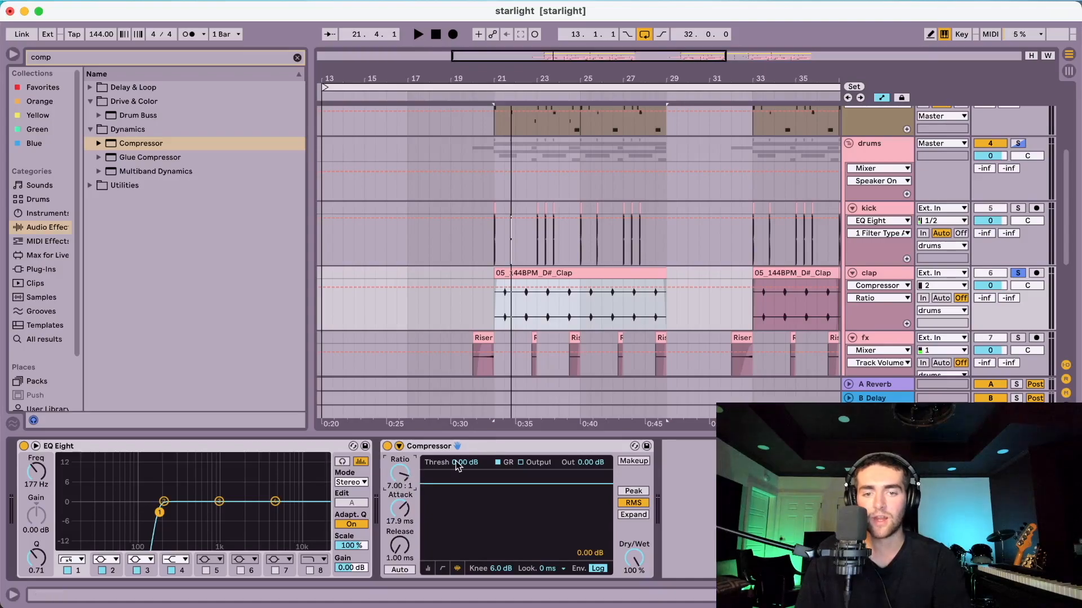
left_click_drag(461, 467, 461, 471)
key("space")
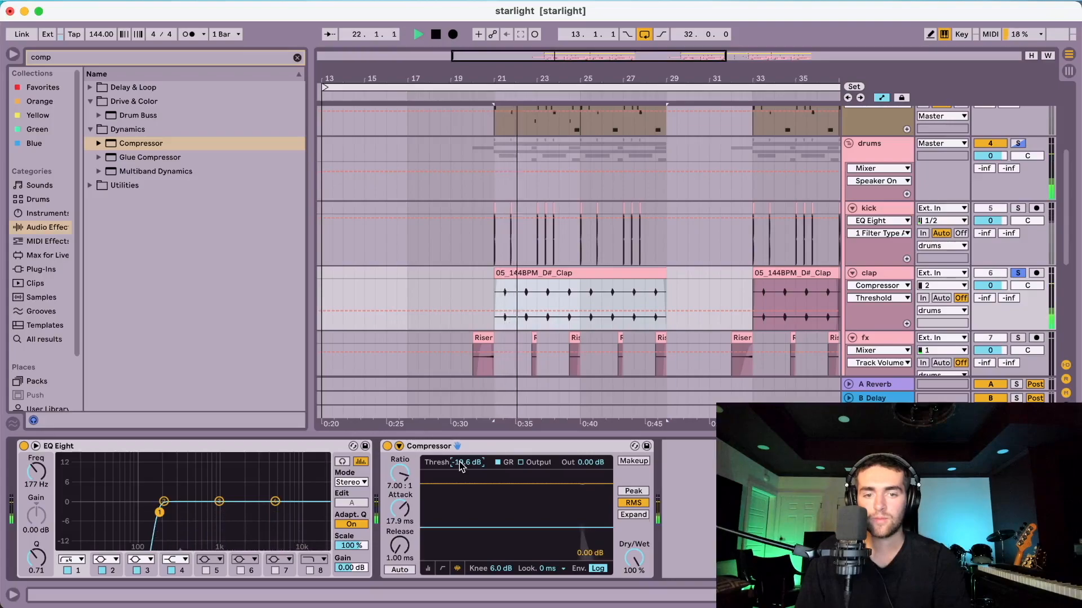
left_click(628, 461)
left_click_drag(635, 559, 635, 582)
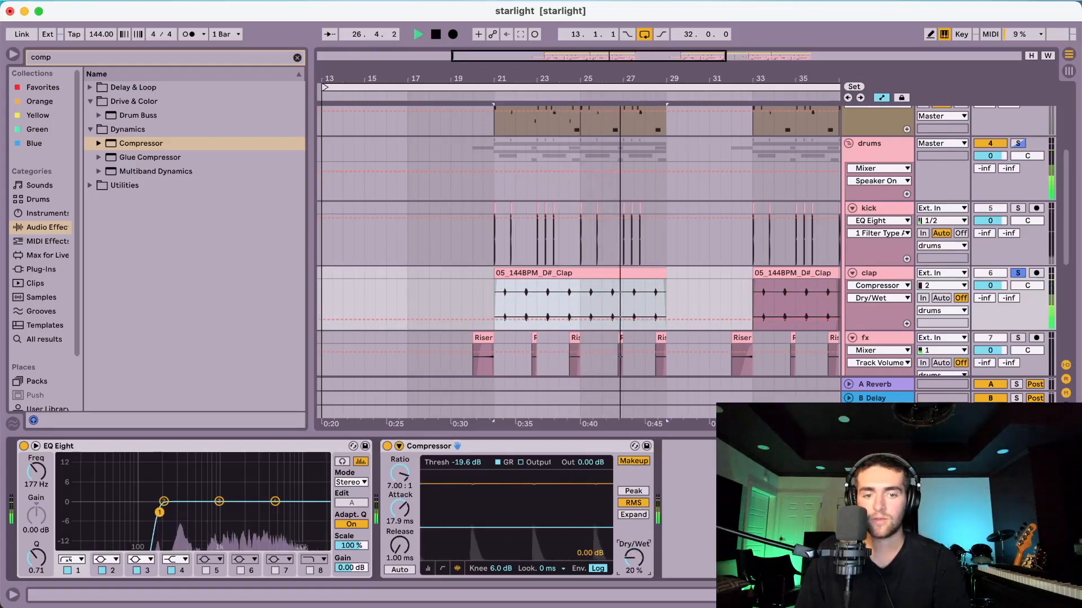
Step: Replay the clap with its Compressor bypassed and re-enabled to compare the sound
key("space")
key("space")
left_click(387, 446)
key("space")
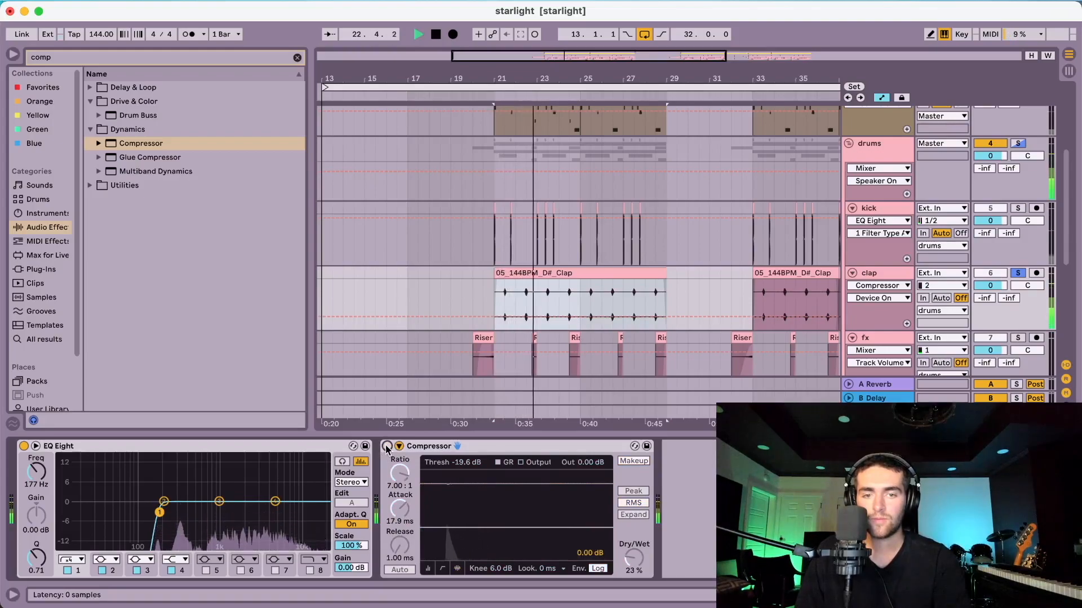
left_click(387, 446)
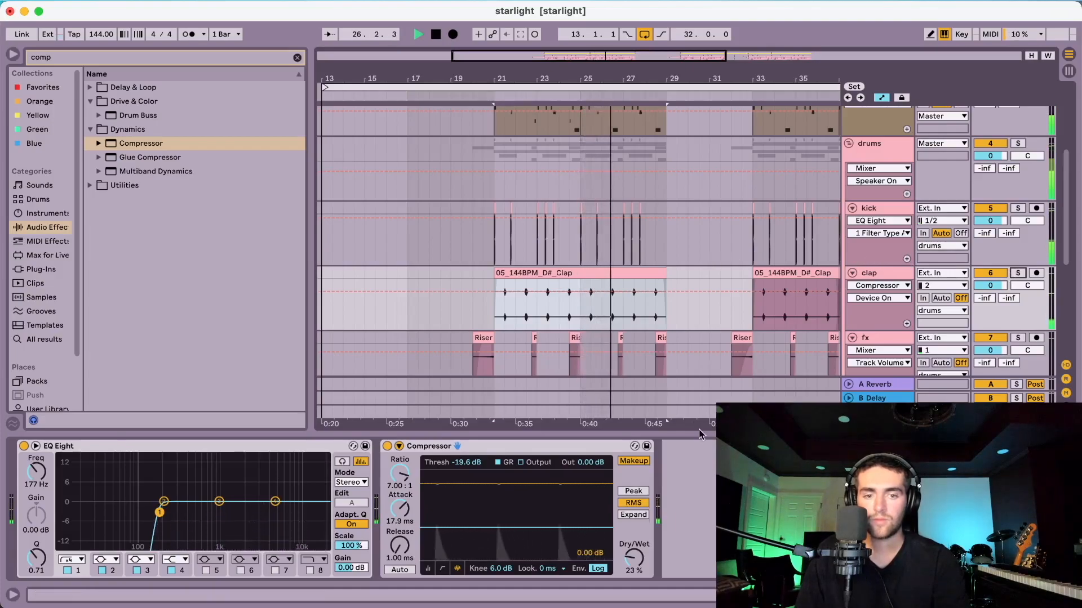
Step: Unsolo the clap and lower its track volume to -2.0 dB during full-mix playback
left_click_drag(990, 285, 990, 297)
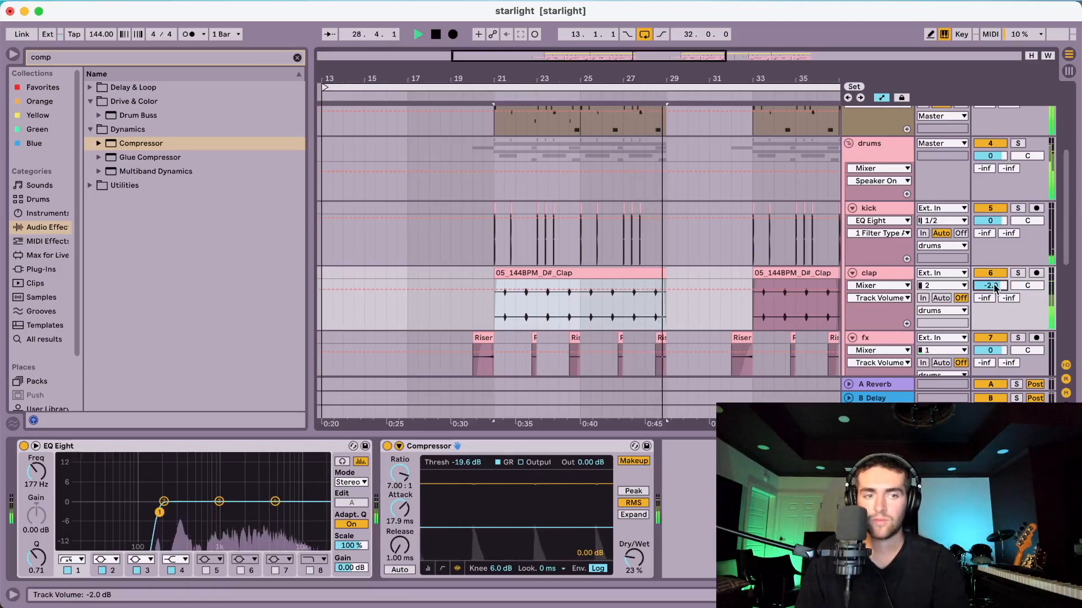
key("space")
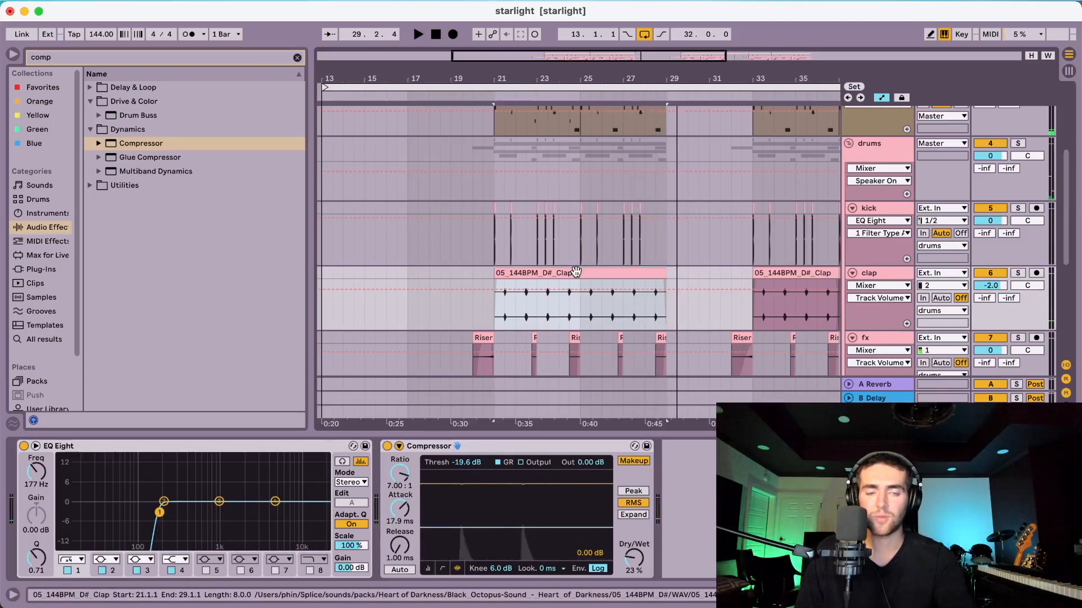
Step: Solo the fx track and audition its riser clip from bar 20
scroll(521, 335, "down", 3)
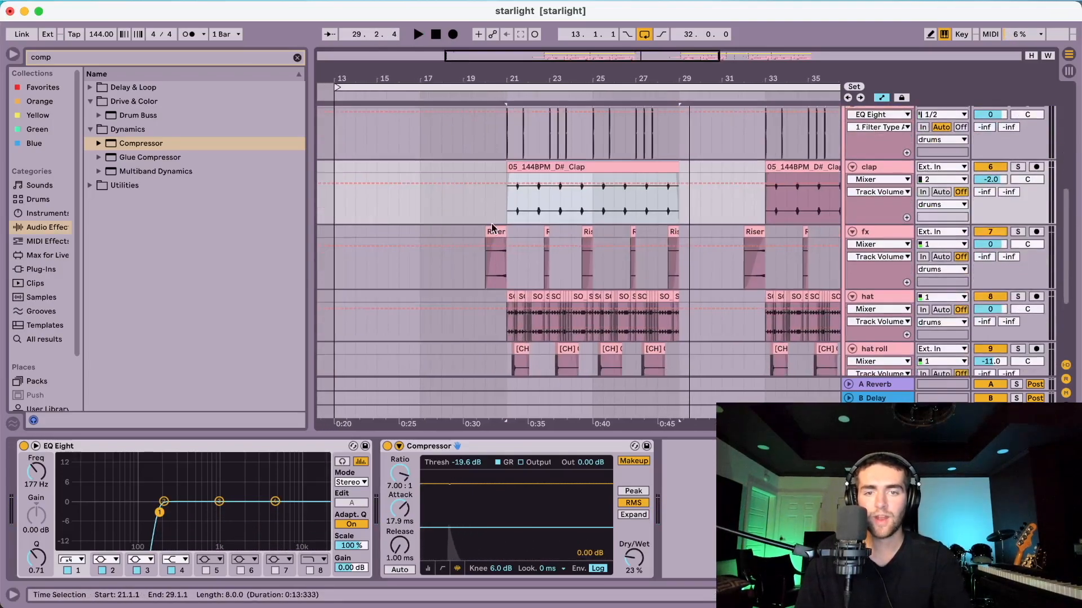
left_click_drag(492, 228, 505, 227)
key("space")
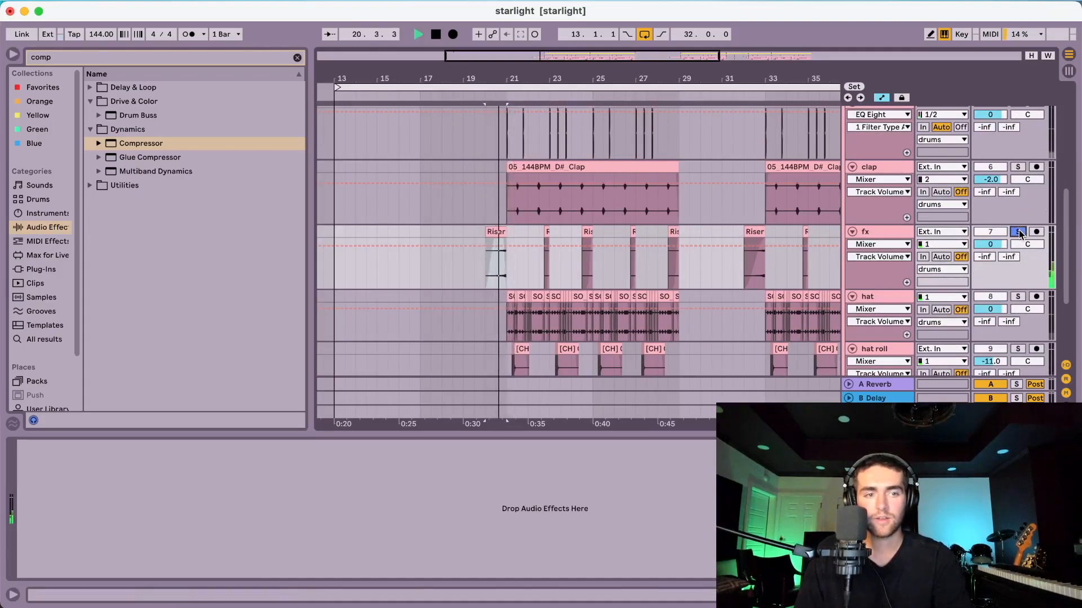
key("space")
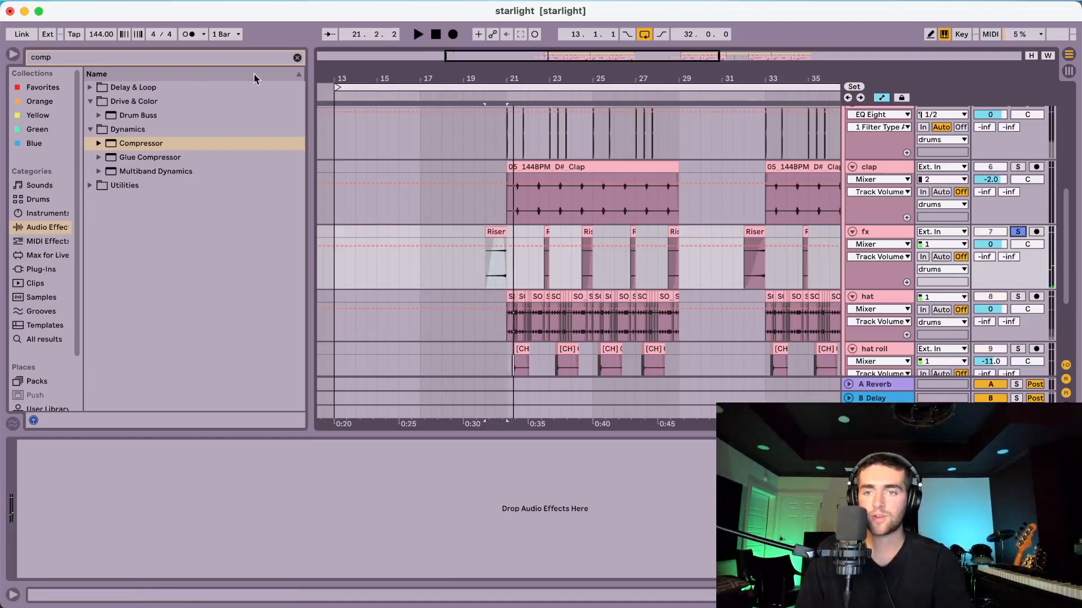
Step: Add EQ Eight to the fx track and set band 1 to a gentle low cut at about 1.7 kHz, auditioning the riser
left_click(298, 58)
type("eq")
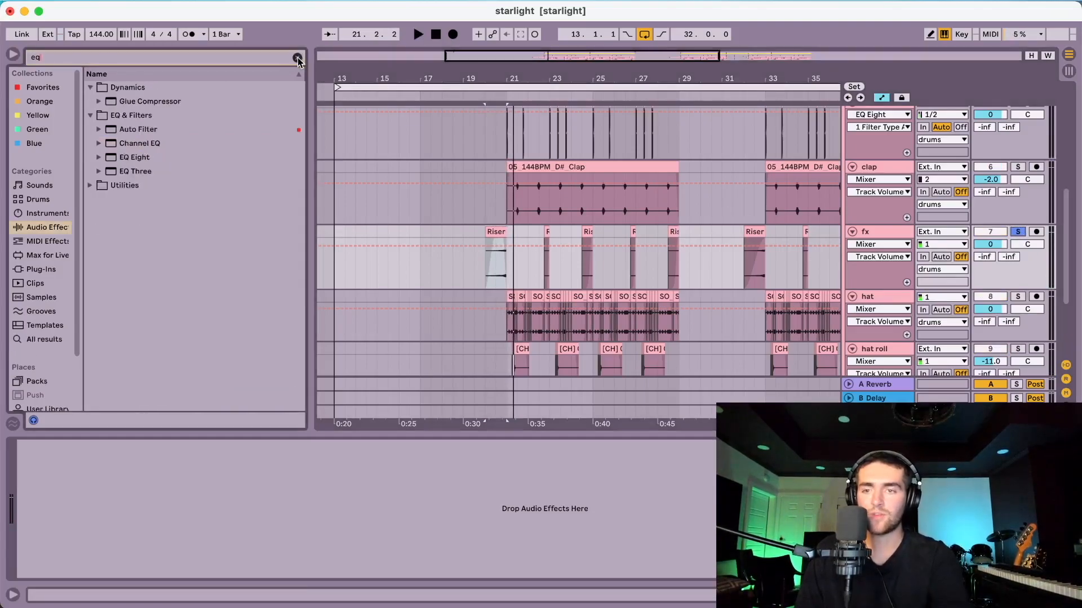
double_click(127, 160)
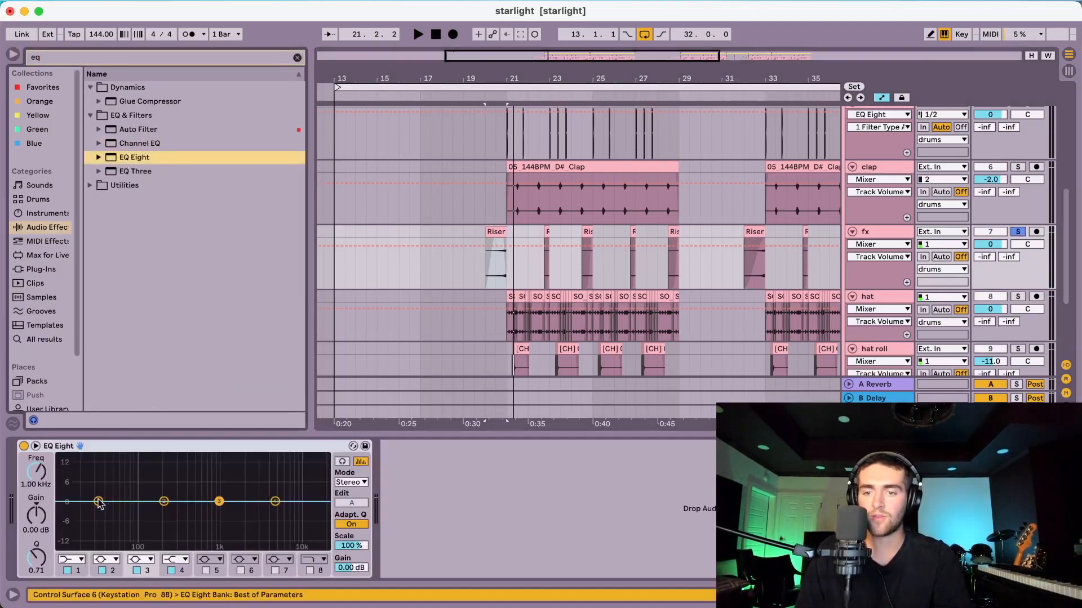
left_click(99, 502)
left_click(76, 561)
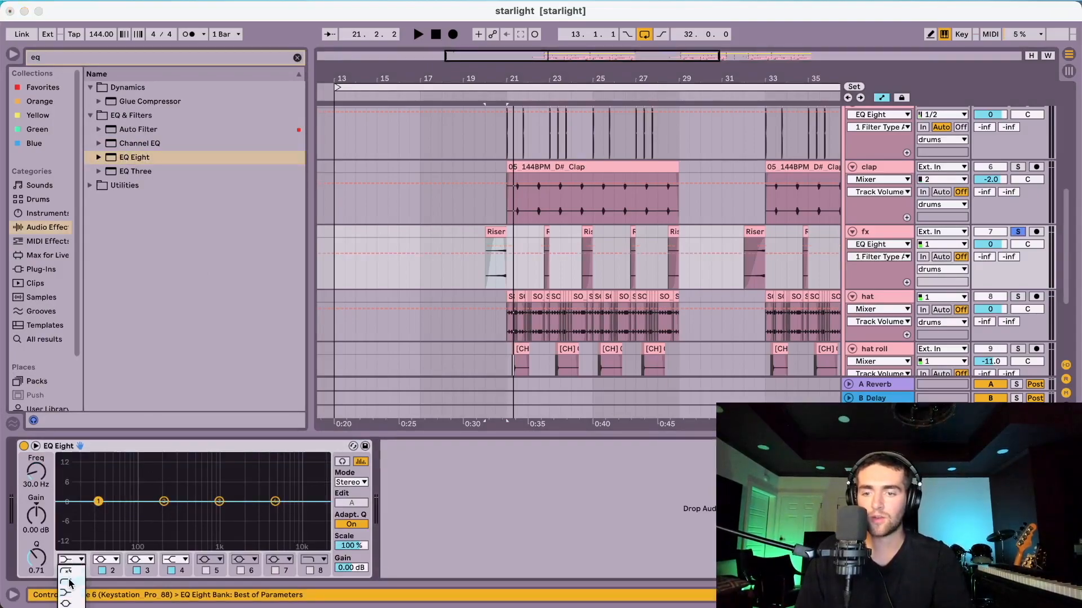
left_click(69, 584)
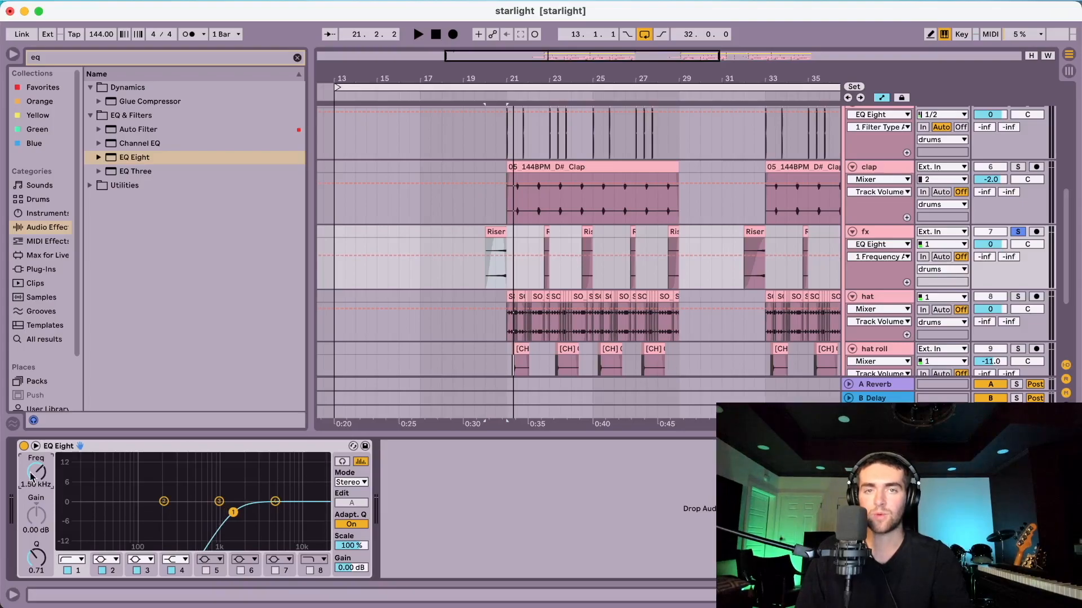
key("space")
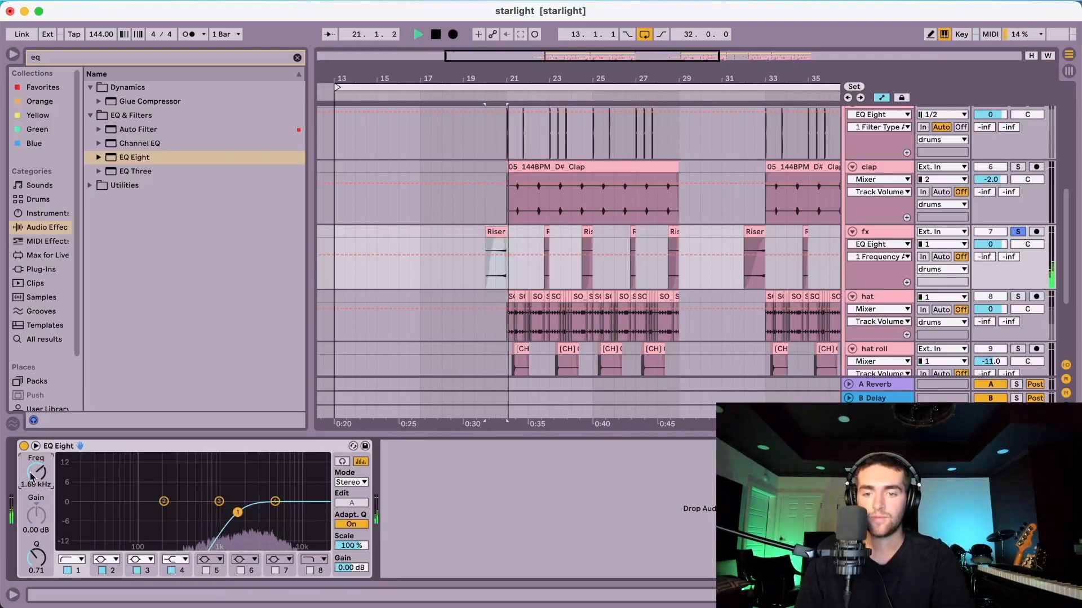
key("space")
Step: Cut the fx EQ's band 3 by 15.0 dB at 3.30 kHz and replay the riser to check it
left_click_drag(220, 503, 242, 501)
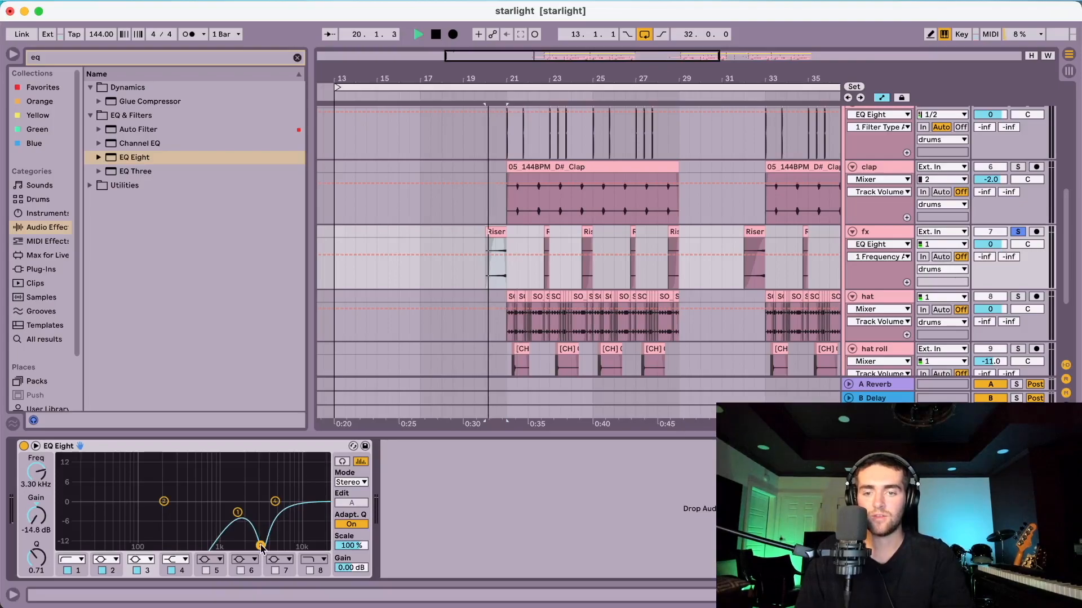
key("space")
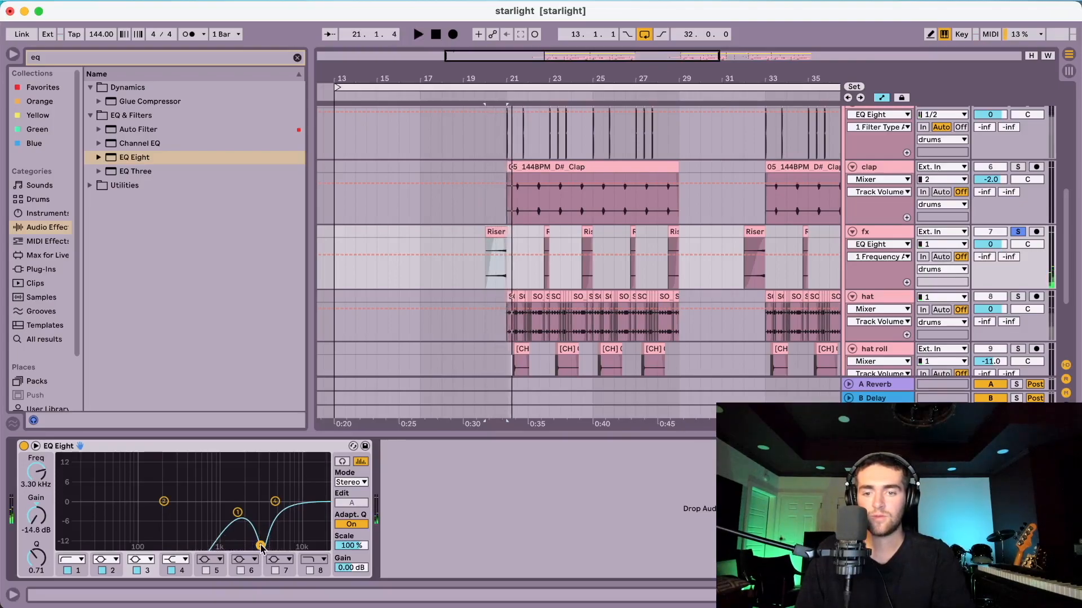
key("space")
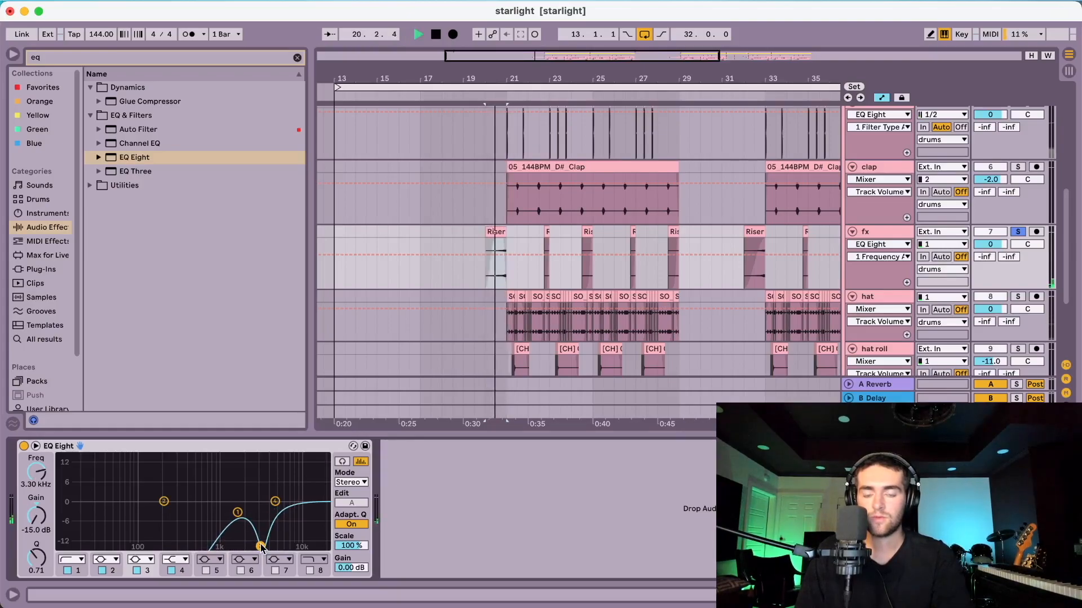
key("space")
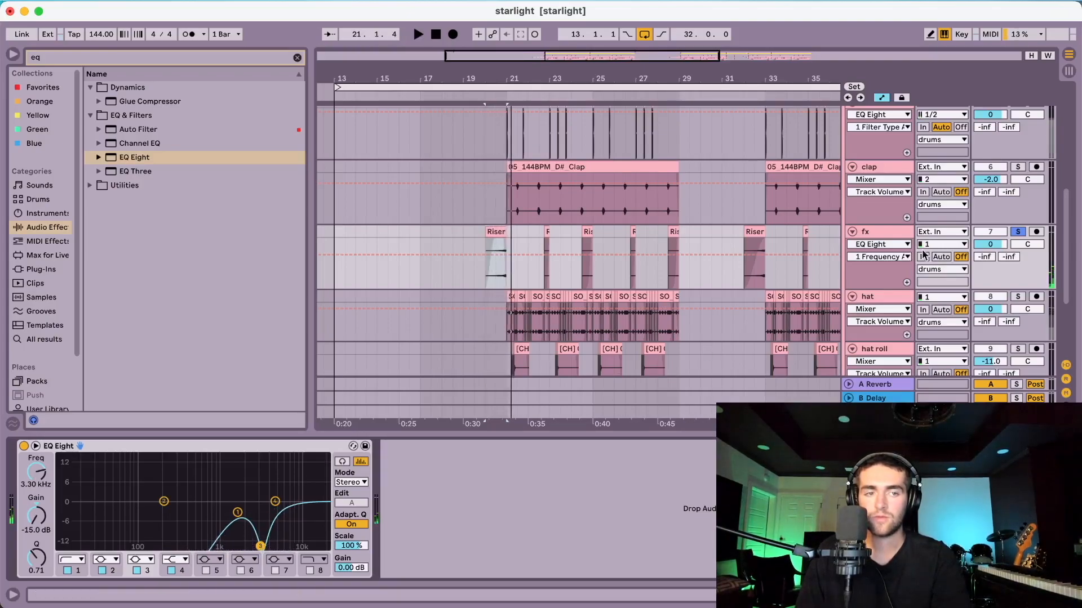
Step: Unsolo the fx track and audition its EQ in the full mix
left_click(1018, 232)
key("space")
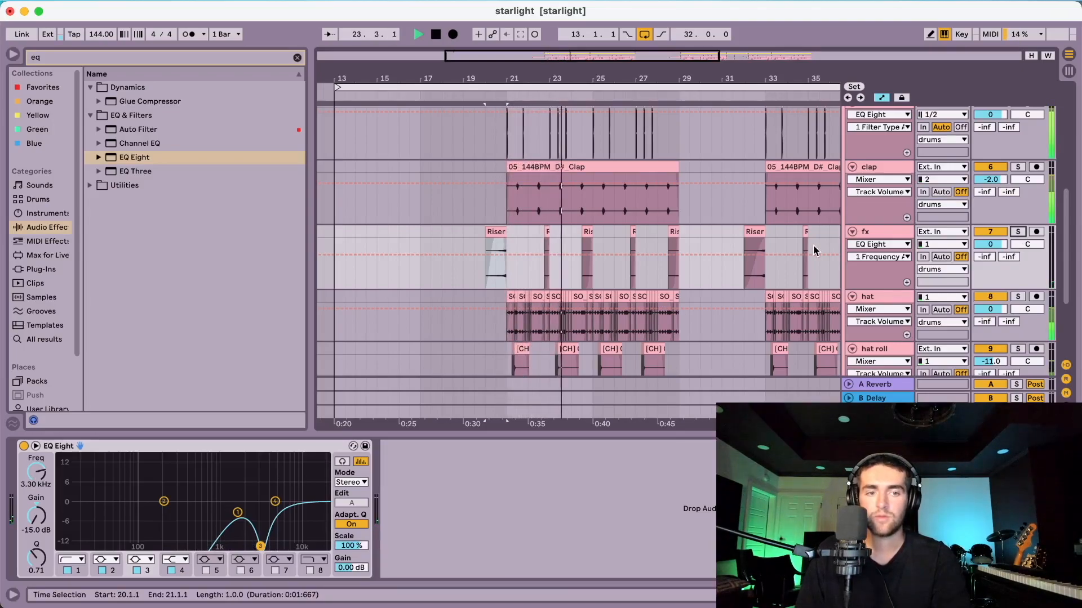
Step: Solo the hat track and select its first clip at bar 21 during playback
scroll(813, 250, "down", 5)
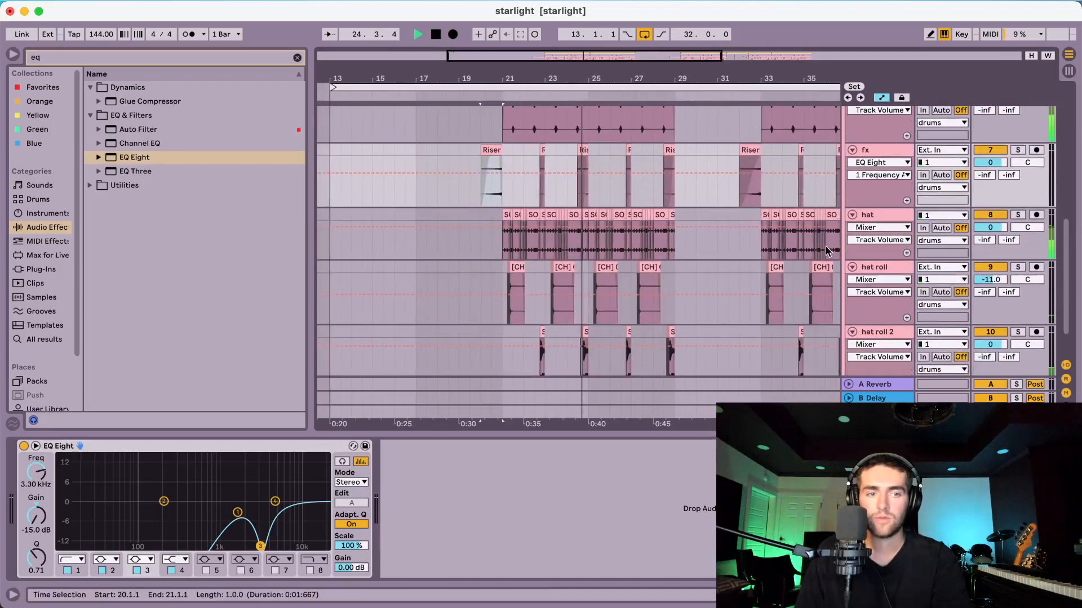
left_click(867, 215)
left_click(1017, 215)
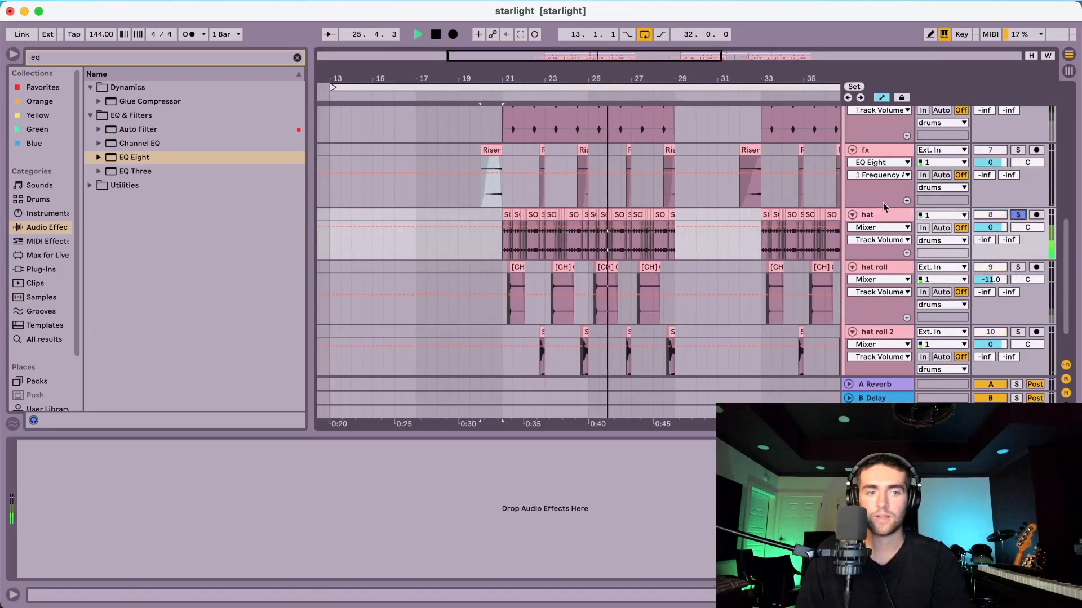
left_click(507, 216)
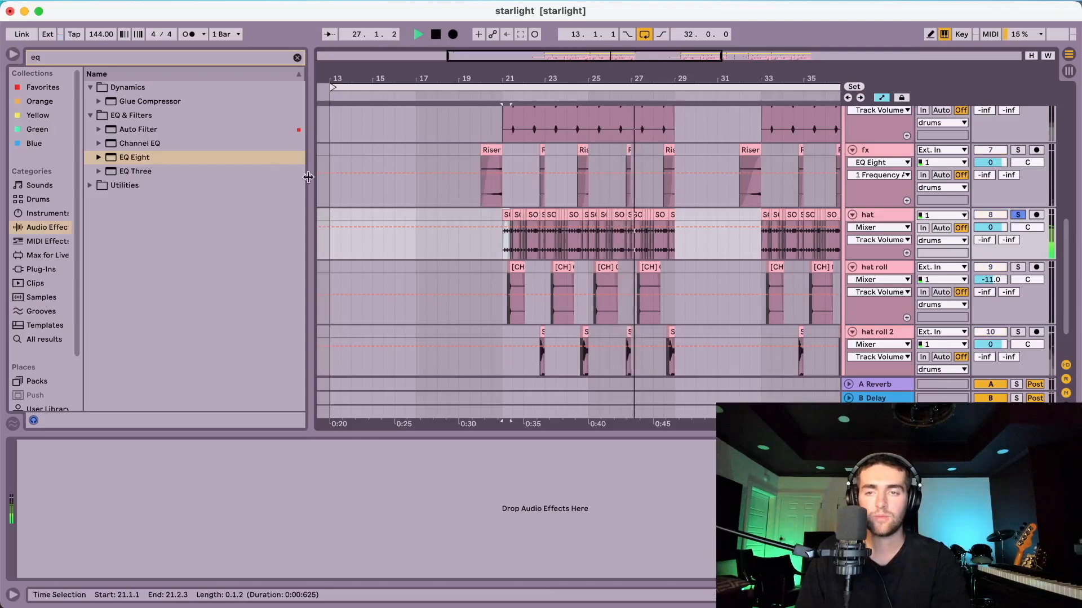
Step: Try EQ Eight on the hat track and replay from bar 21 to examine the hat's spectrum
left_click(136, 159)
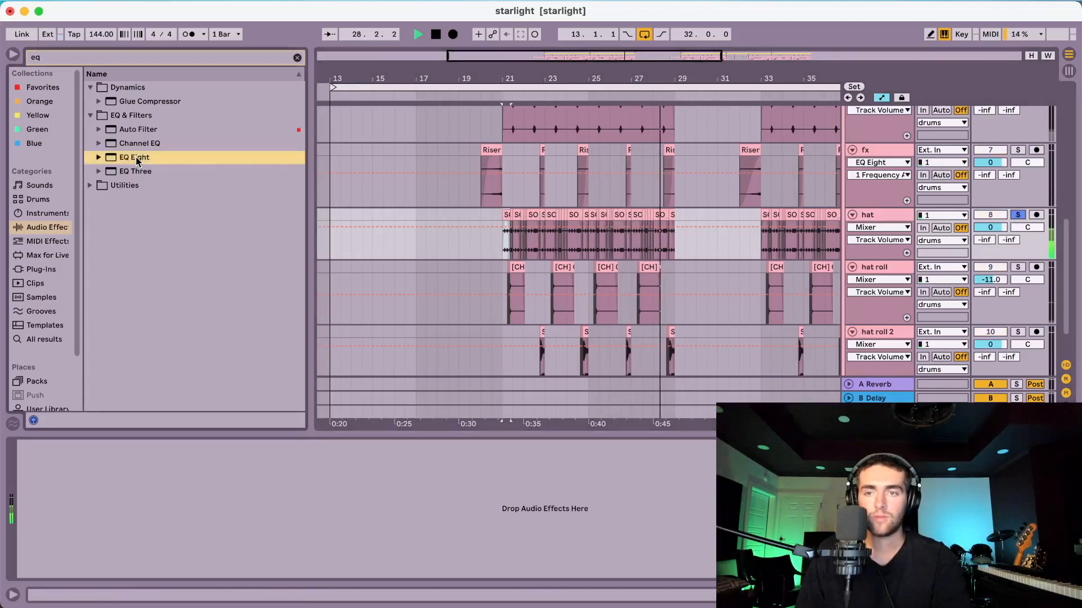
double_click(137, 160)
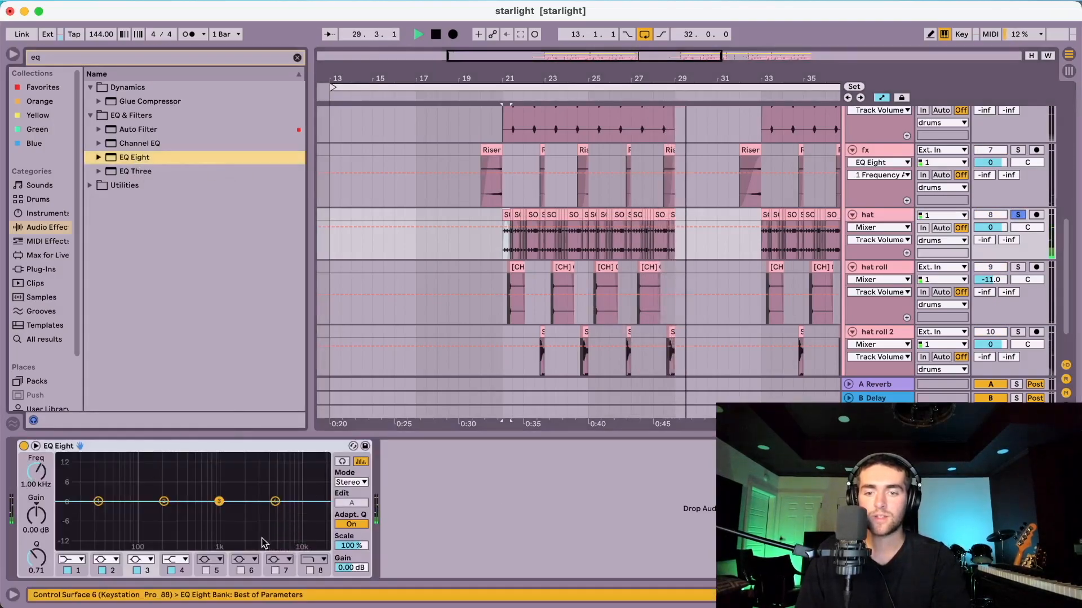
key("space")
key("space")
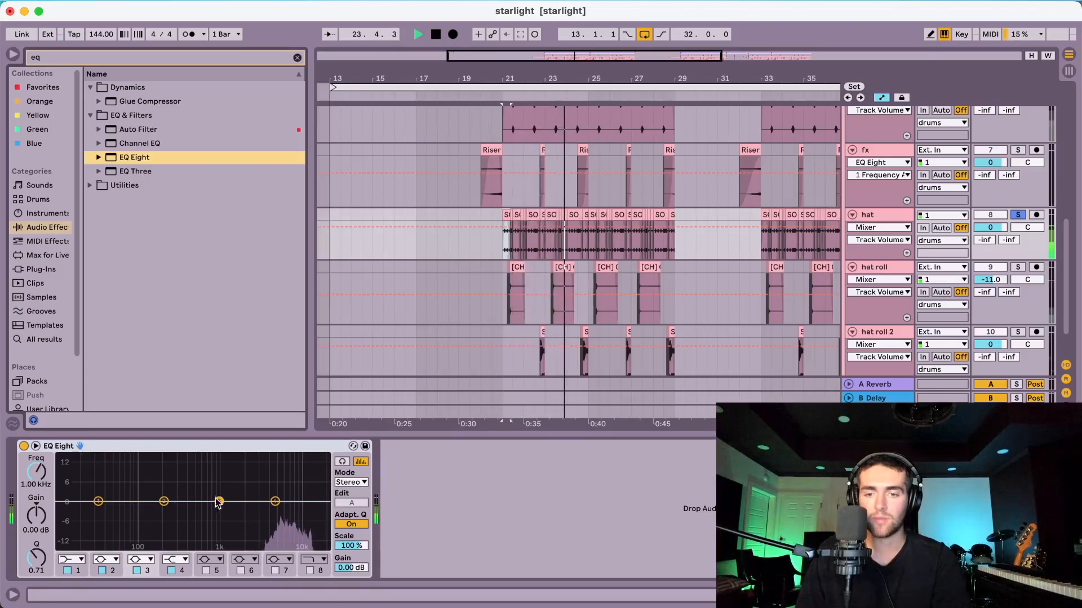
left_click(203, 448)
Step: Audition the soloed hat roll from bar 21, lower its volume to -14.6 dB, and switch the solo to hat roll 2
key("space")
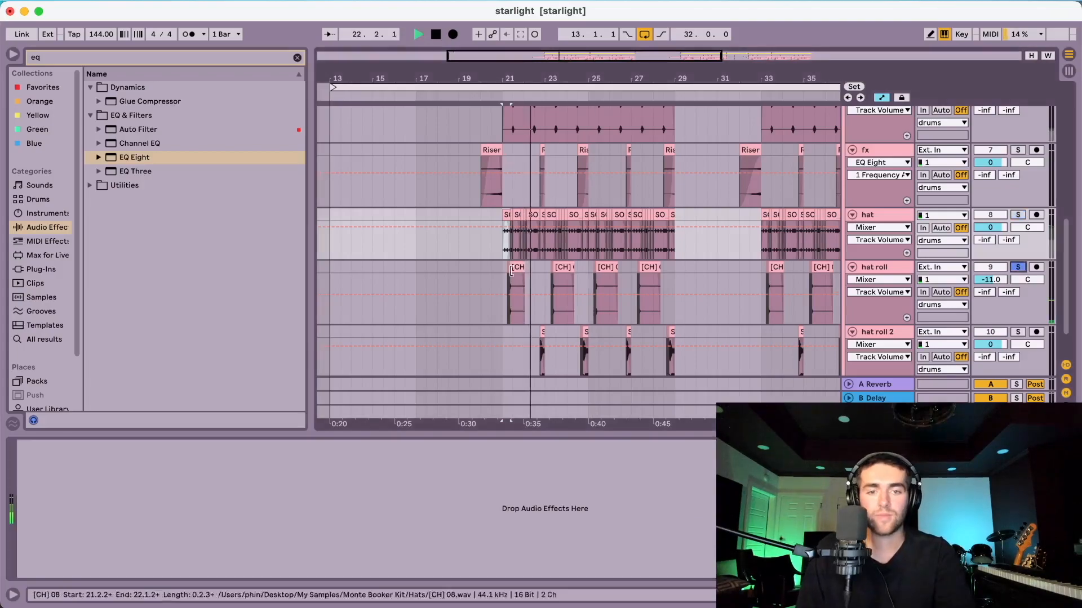
left_click(505, 281)
scroll(530, 276, "down", 2)
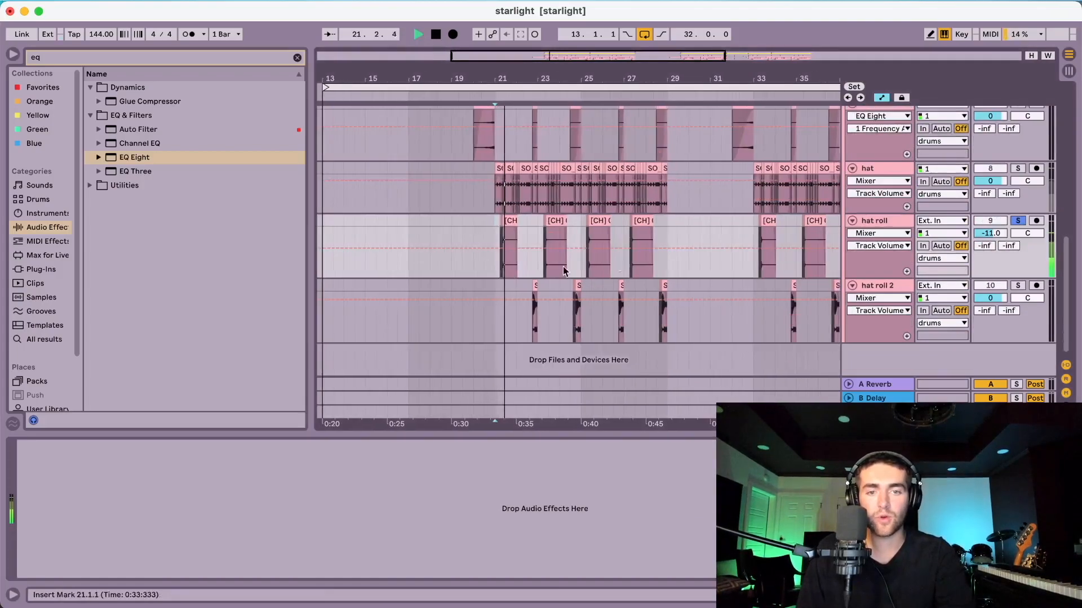
left_click(1018, 286)
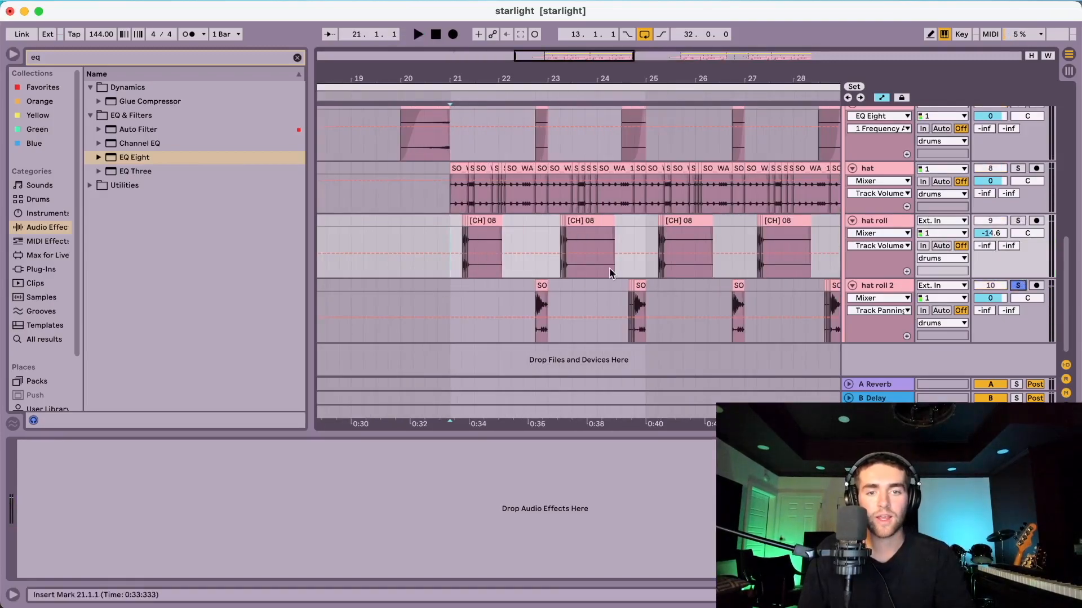
Step: Audition hat roll 2's first clip, and move the solo to the hat roll track to play its first clip
left_click(537, 285)
key("space")
key("space")
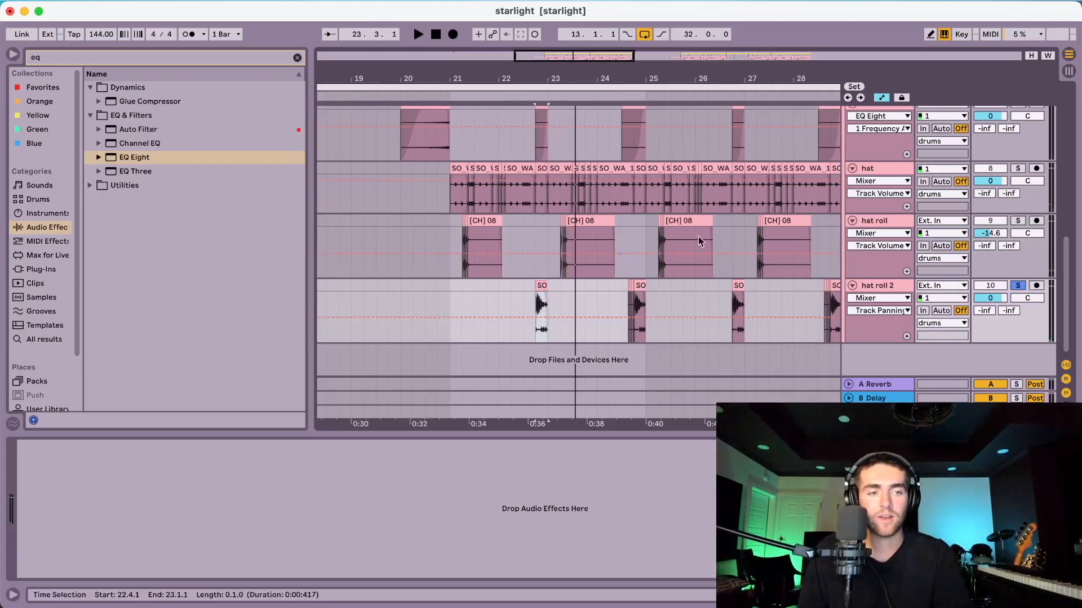
left_click(1017, 220)
left_click(462, 220)
key("space")
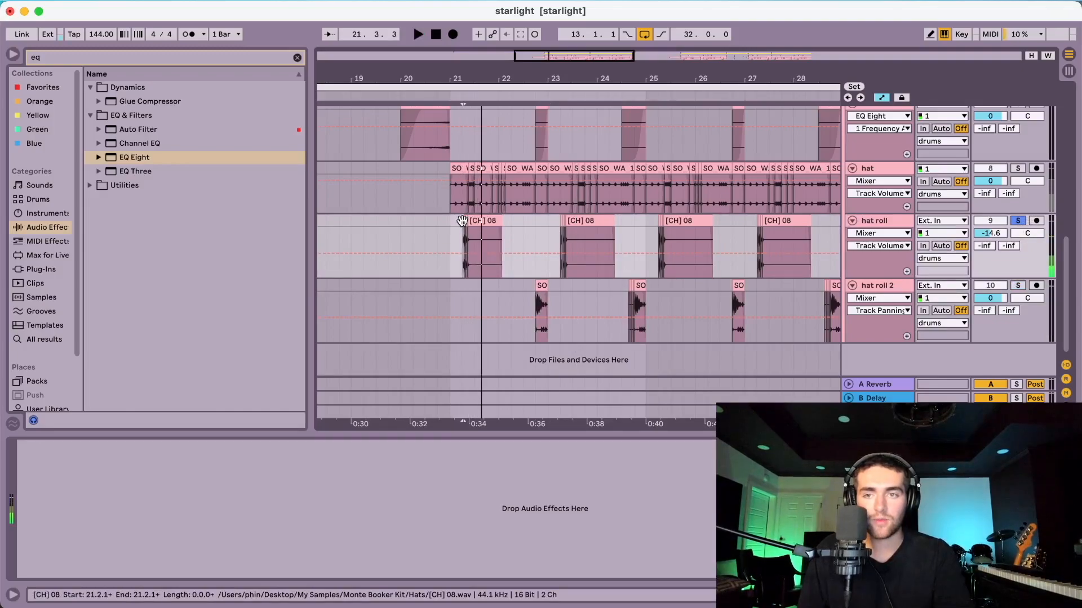
Step: Search the audio effects for Delay and add it to the hat roll track
left_click(205, 62)
type("delay")
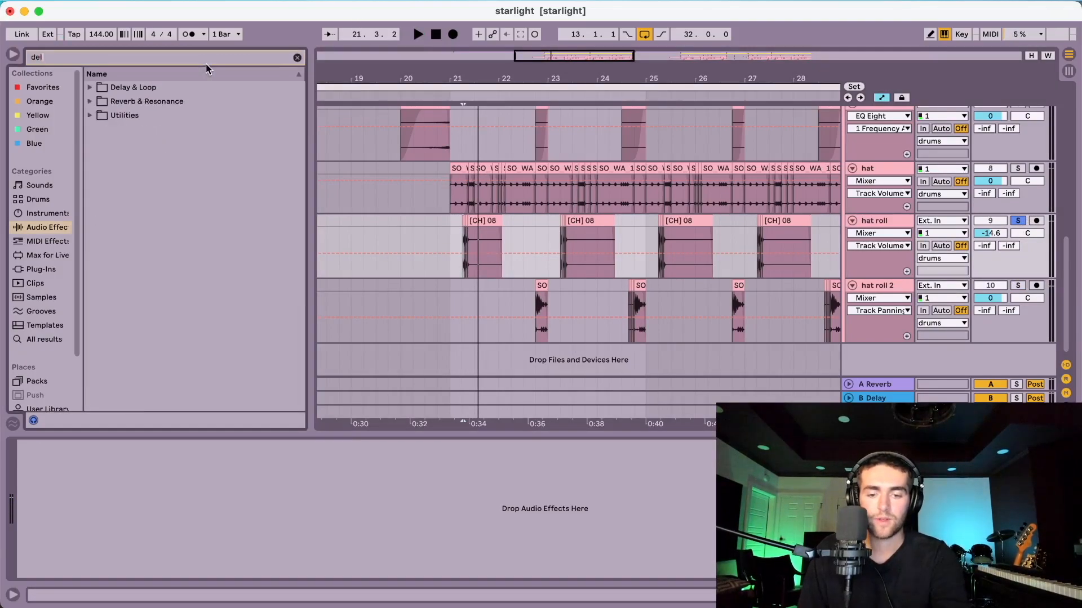
left_click(93, 88)
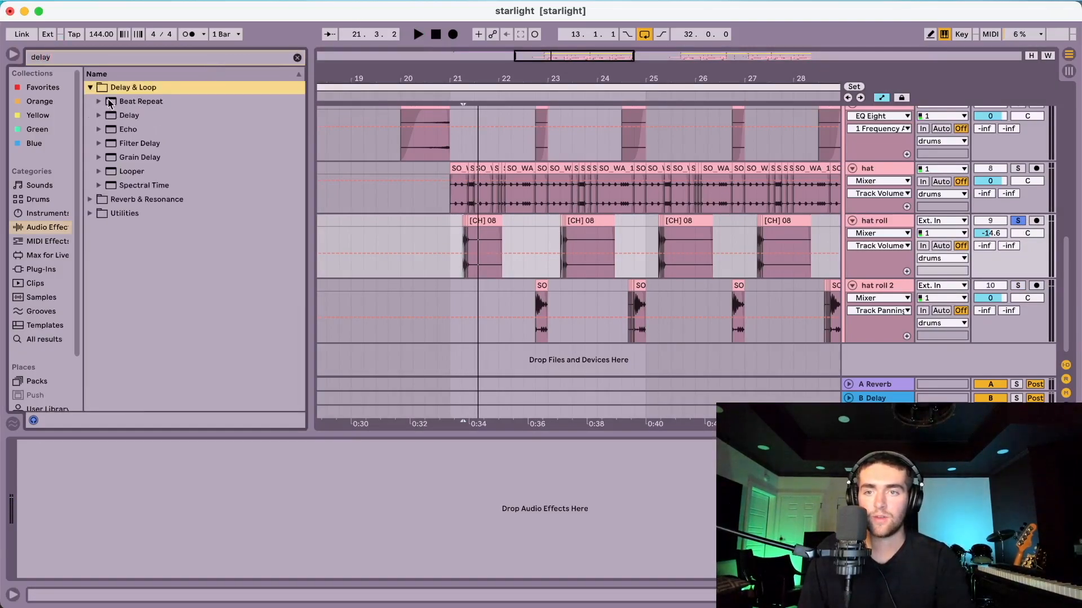
double_click(116, 116)
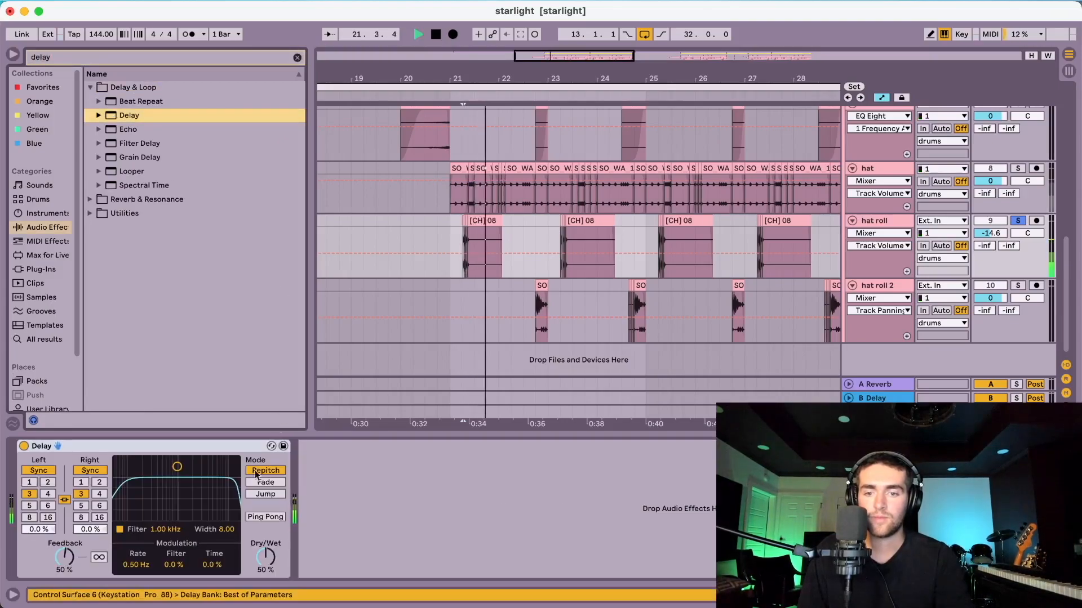
key("space")
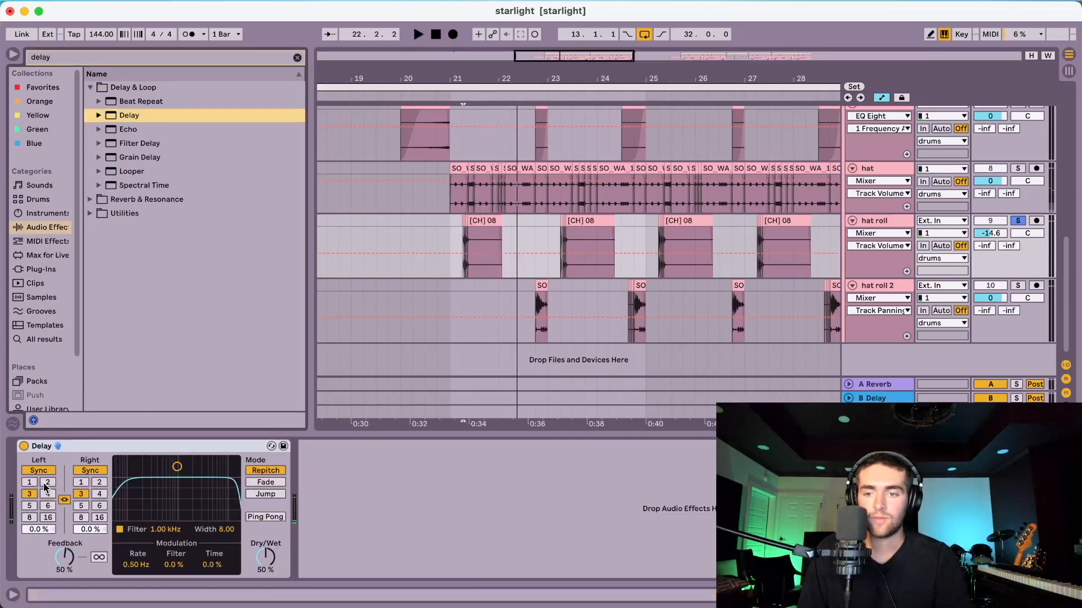
Step: Set the Delay to 2 sixteenths on both sides, filter at 18.0 kHz with width 6.65, and enable Ping Pong
left_click(47, 482)
key("space")
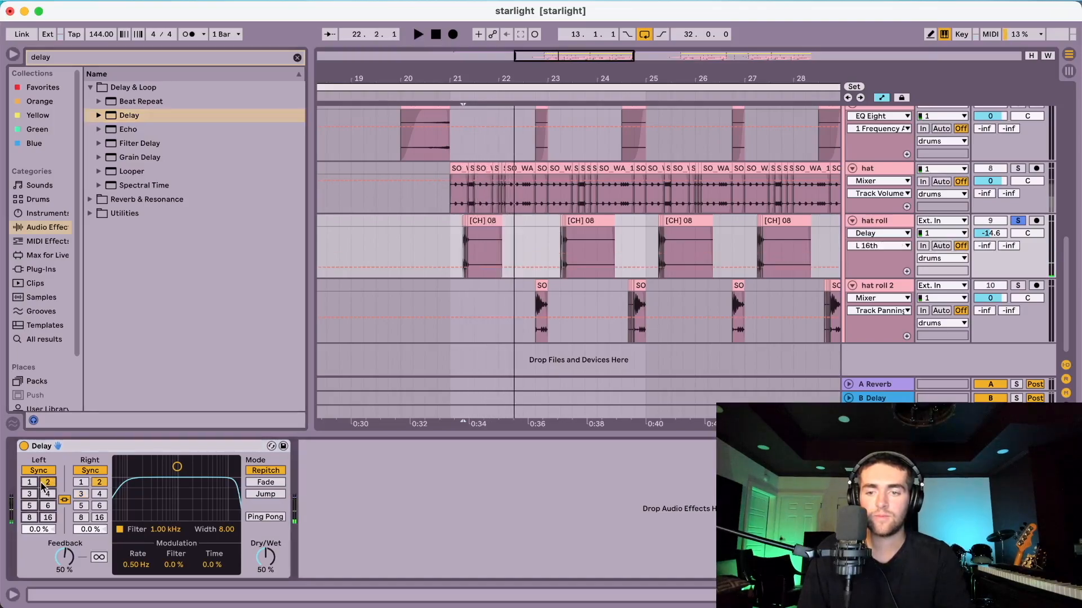
left_click_drag(182, 476, 236, 477)
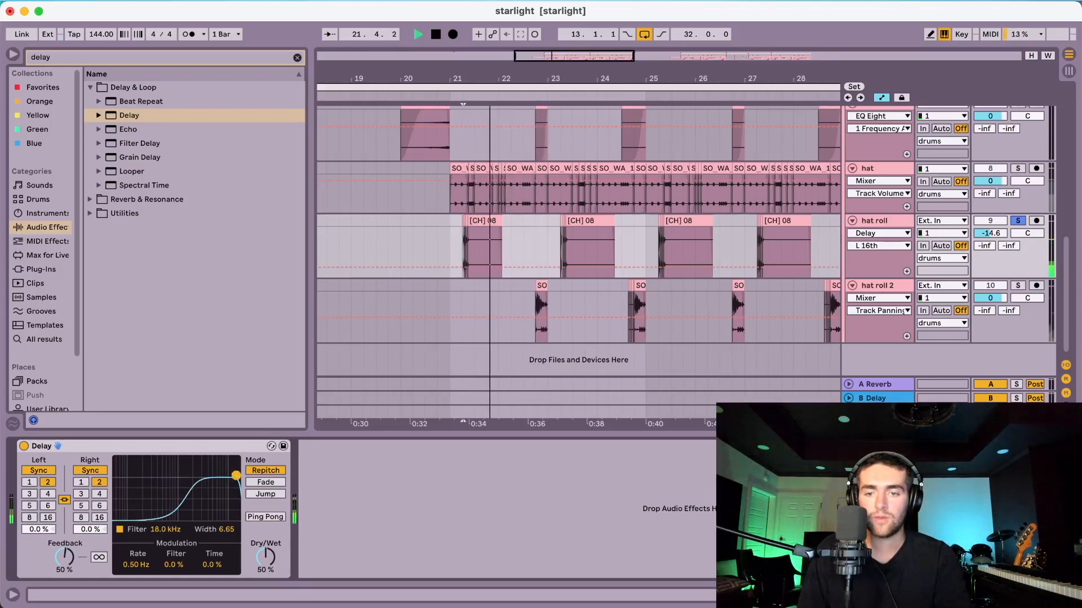
left_click(256, 517)
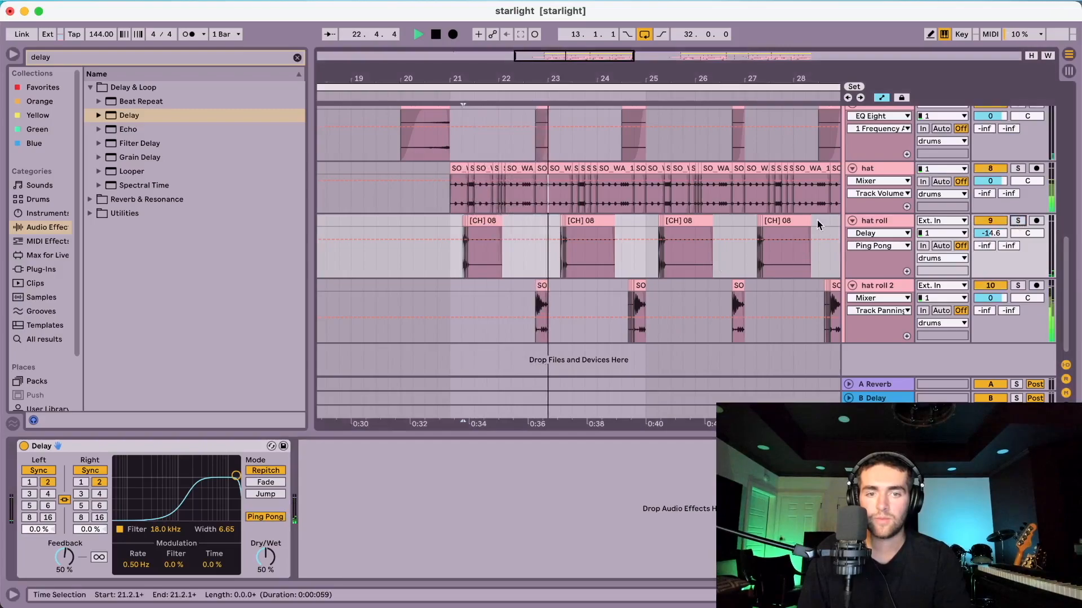
Step: Set the hat roll Delay's feedback to 11% and dry/wet to 22%, and audition the mix from bar 21
key("space")
left_click(267, 557)
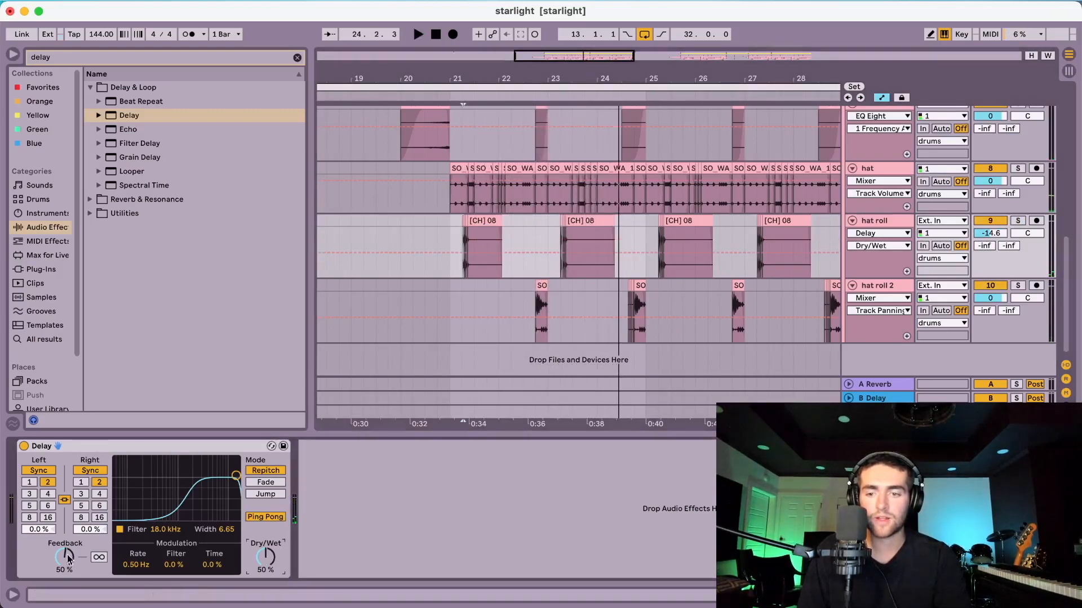
key("space")
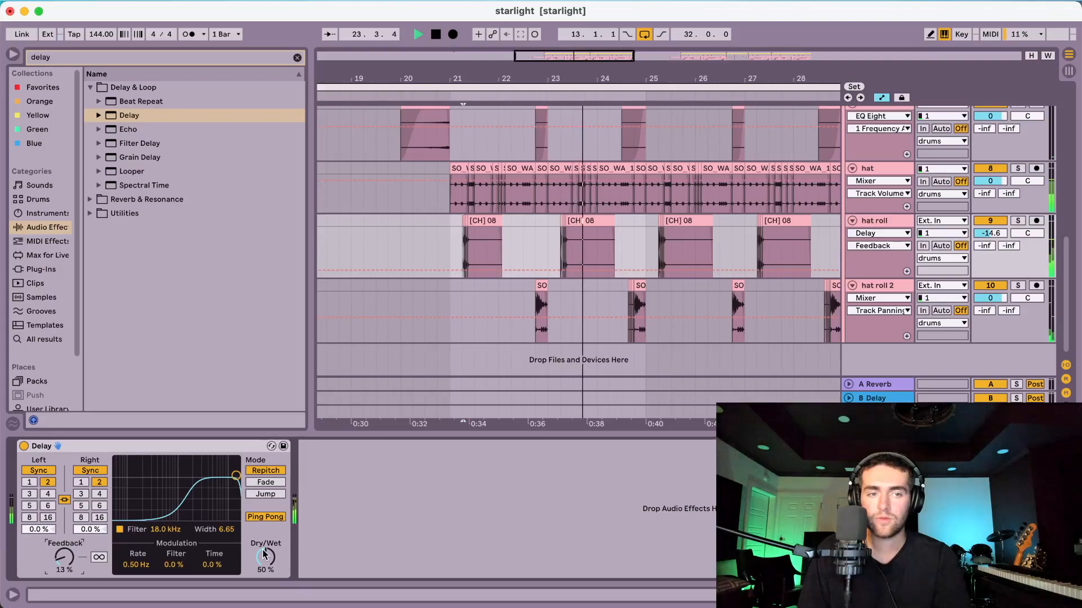
key("space")
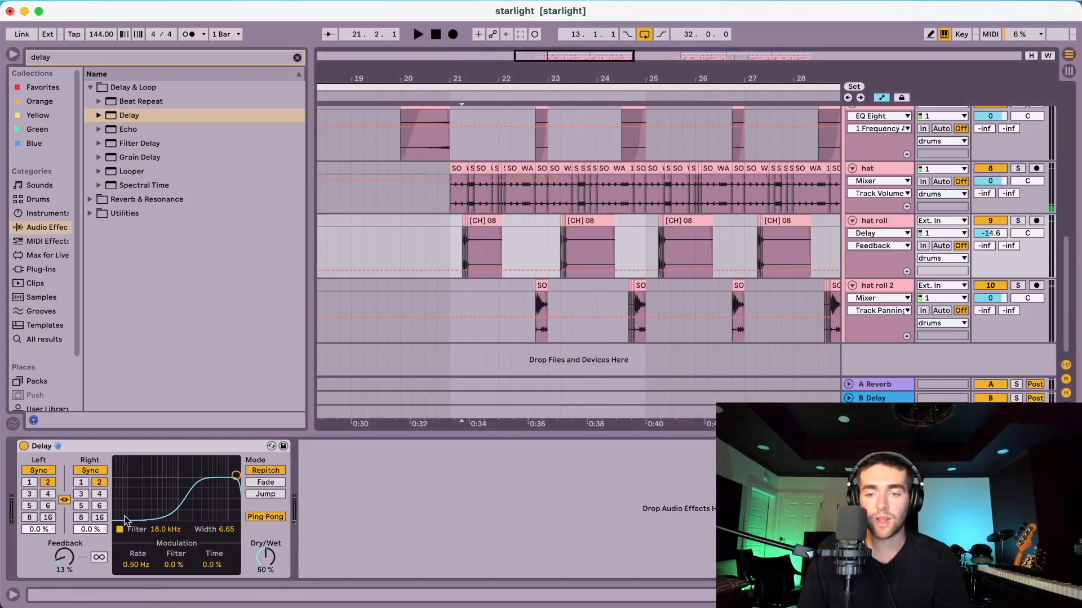
left_click(67, 564)
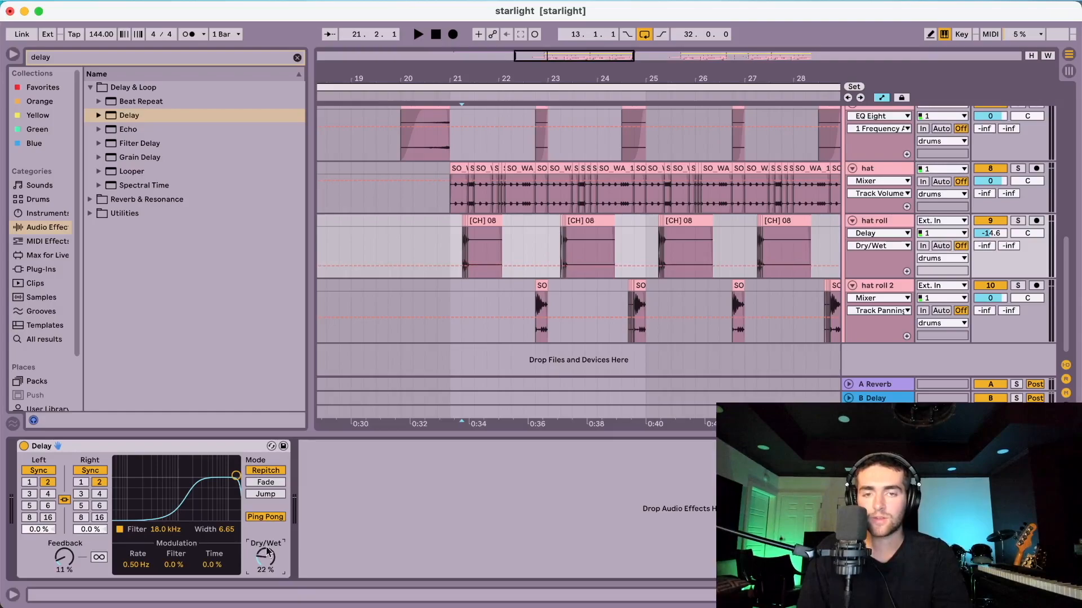
left_click(452, 224)
key("space")
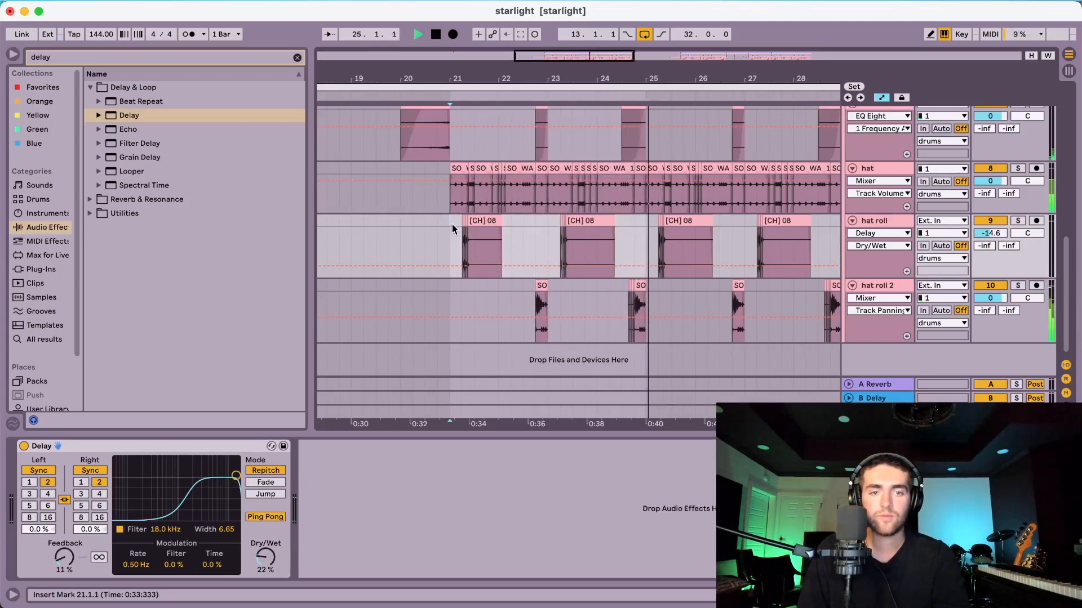
Step: Solo the drums group and play it from bar 21
scroll(815, 166, "up", 10)
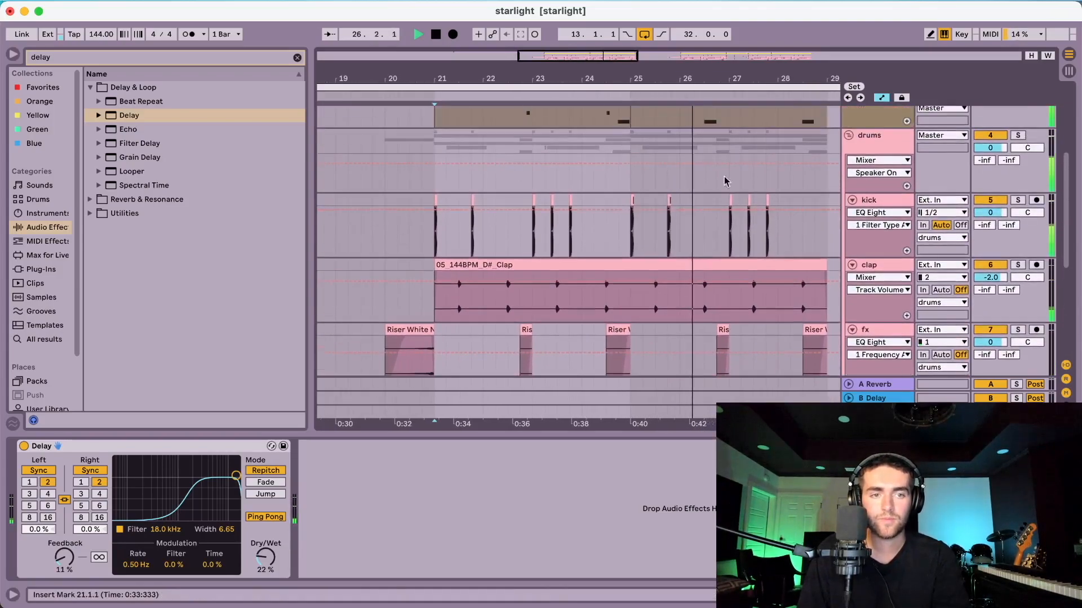
left_click(816, 166)
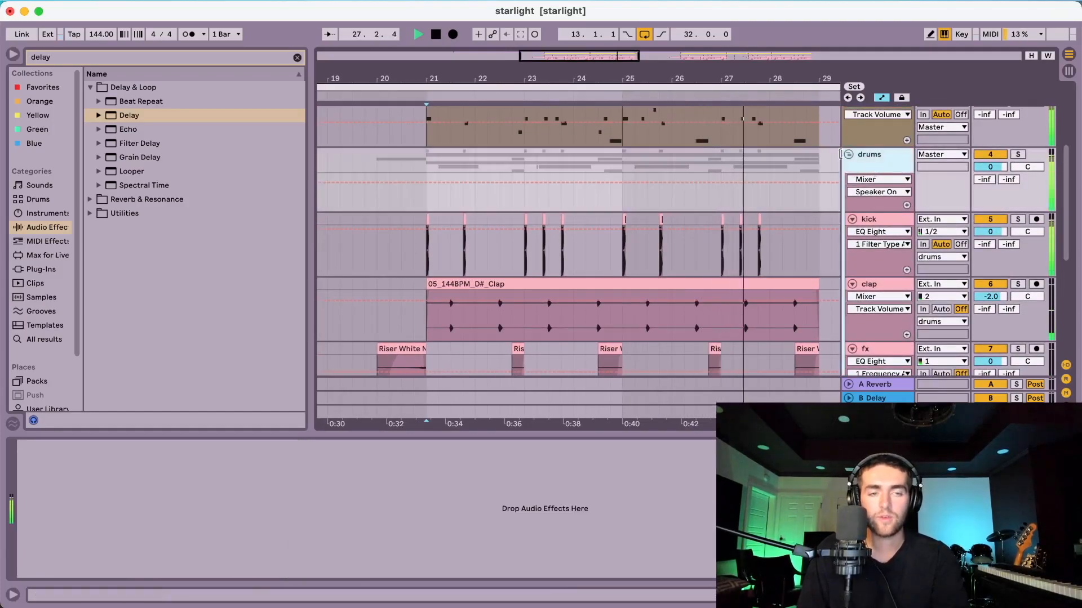
left_click_drag(674, 78, 672, 74)
key("space")
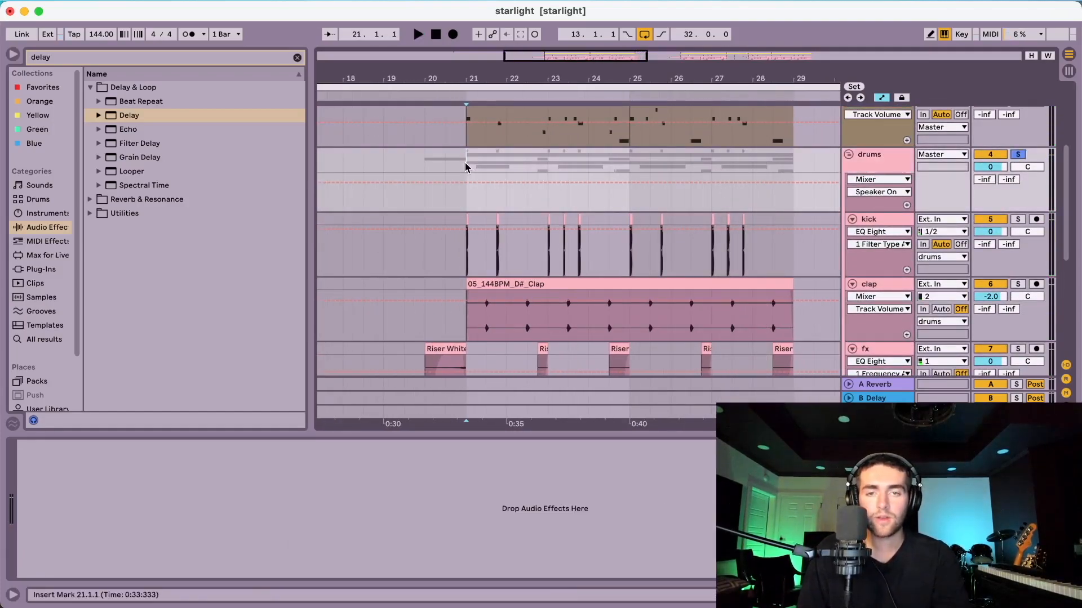
key("space")
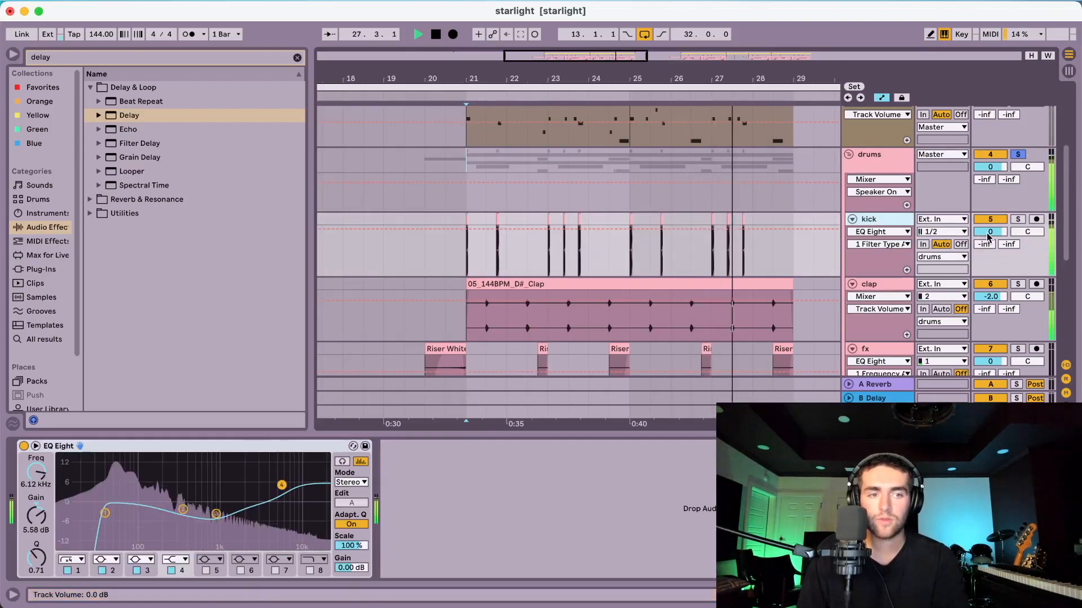
Step: Lower the kick track's volume to -1.4 dB, and solo the 808 together with the drums group during playback
left_click(990, 232)
left_click_drag(990, 232, 989, 237)
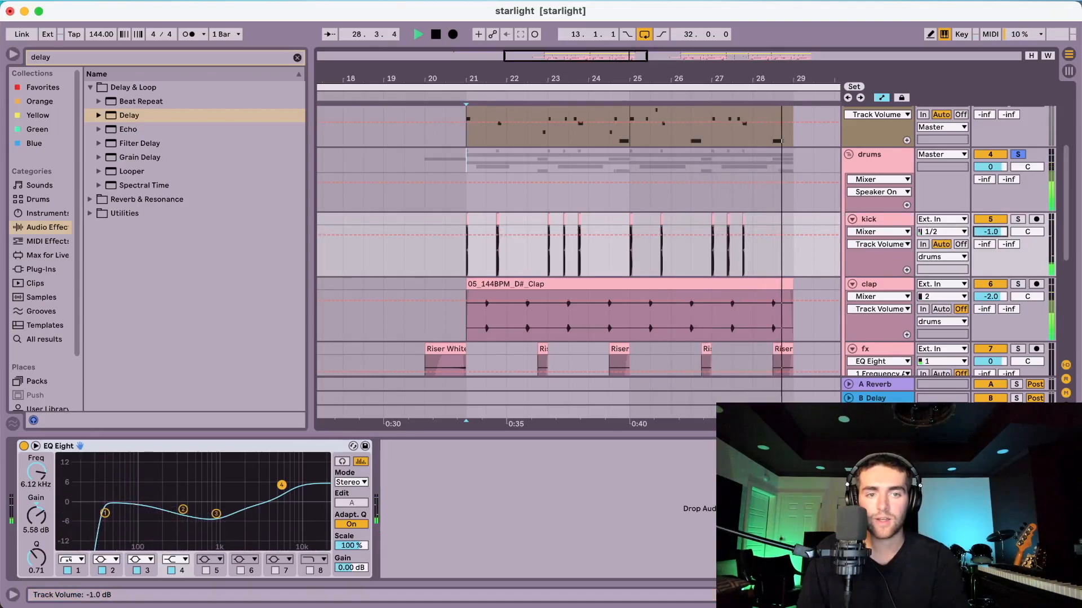
key("space")
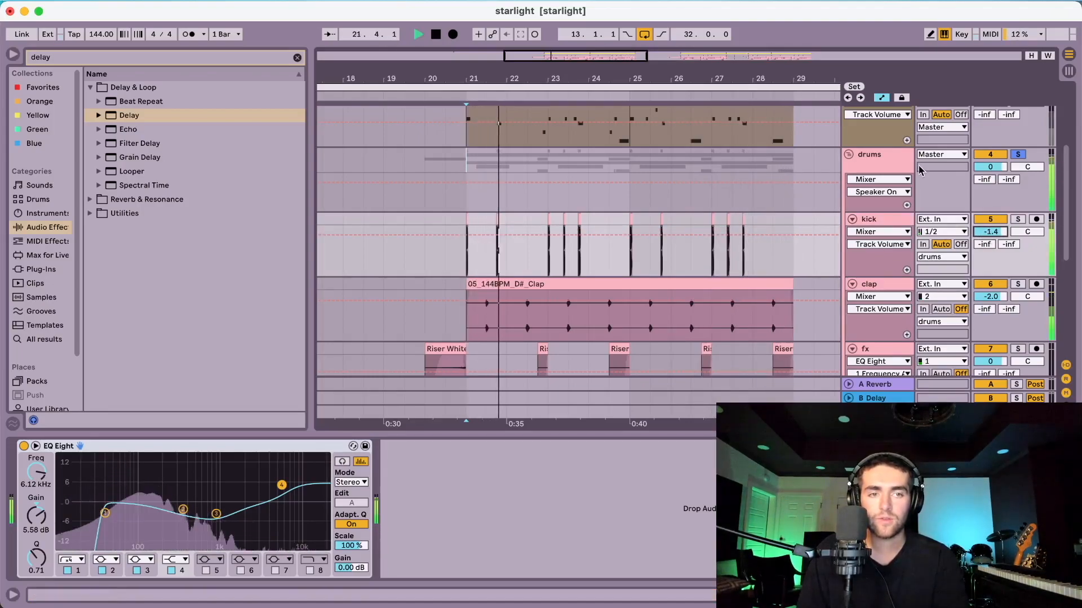
scroll(894, 161, "up", 3)
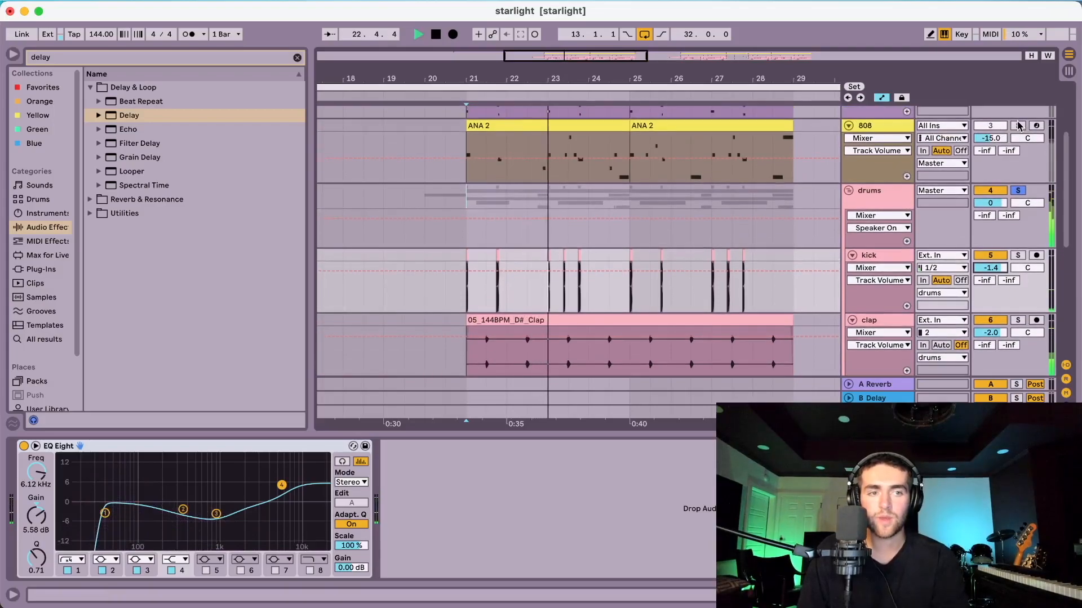
left_click(1016, 127, "super")
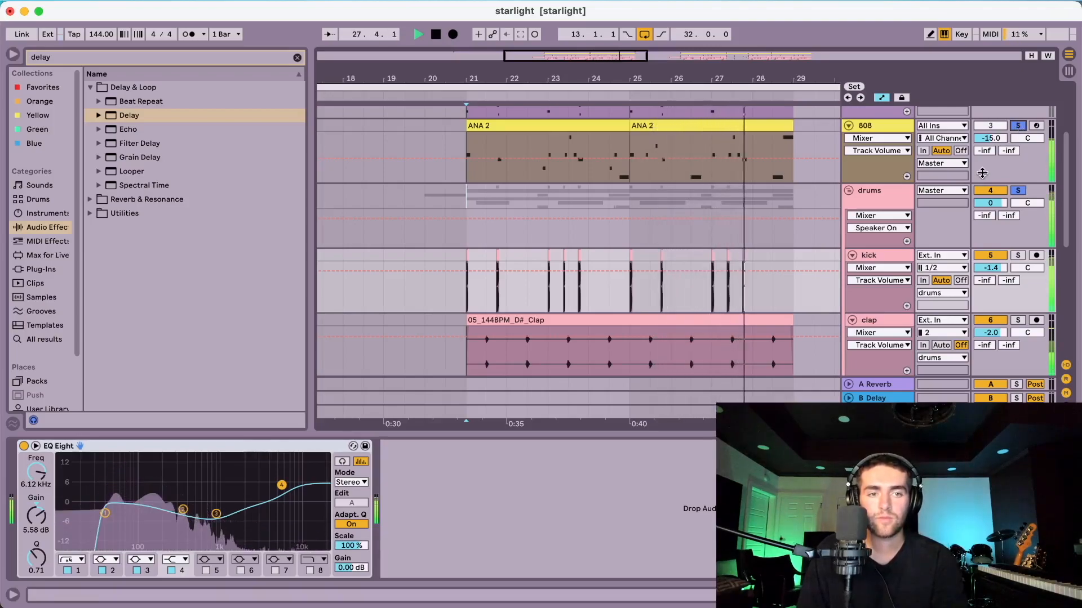
Step: Add EQ Eight to the drums group and play it together with the soloed 808
left_click(866, 193)
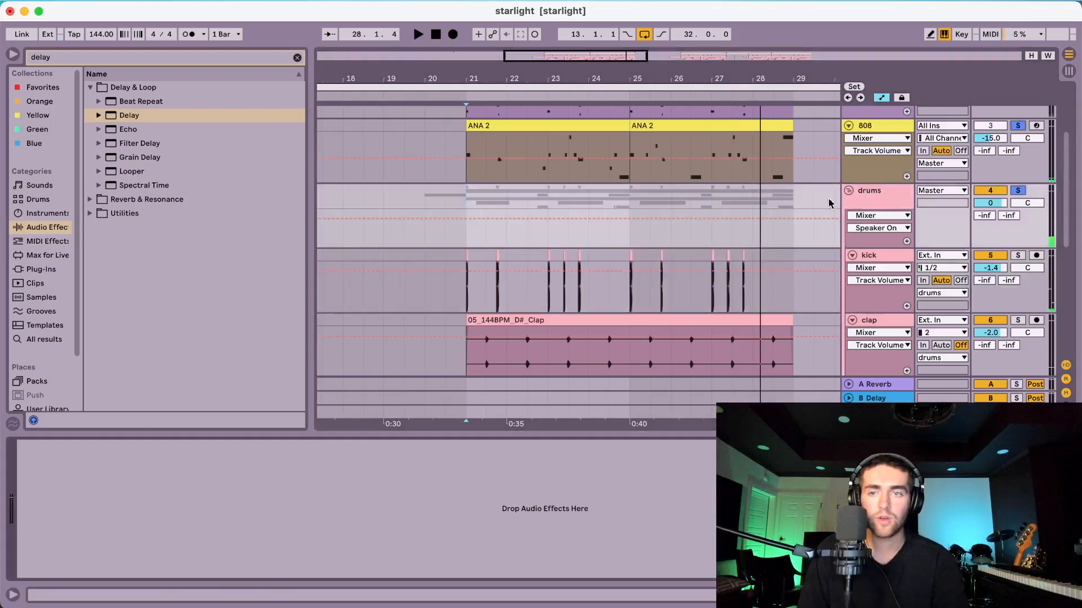
left_click(297, 58)
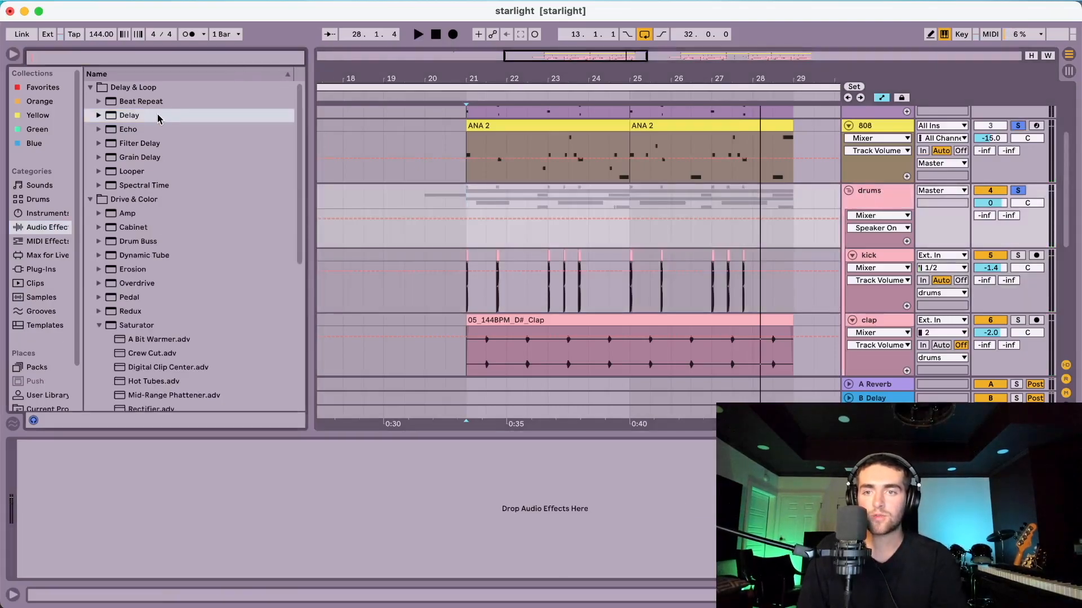
type("eq")
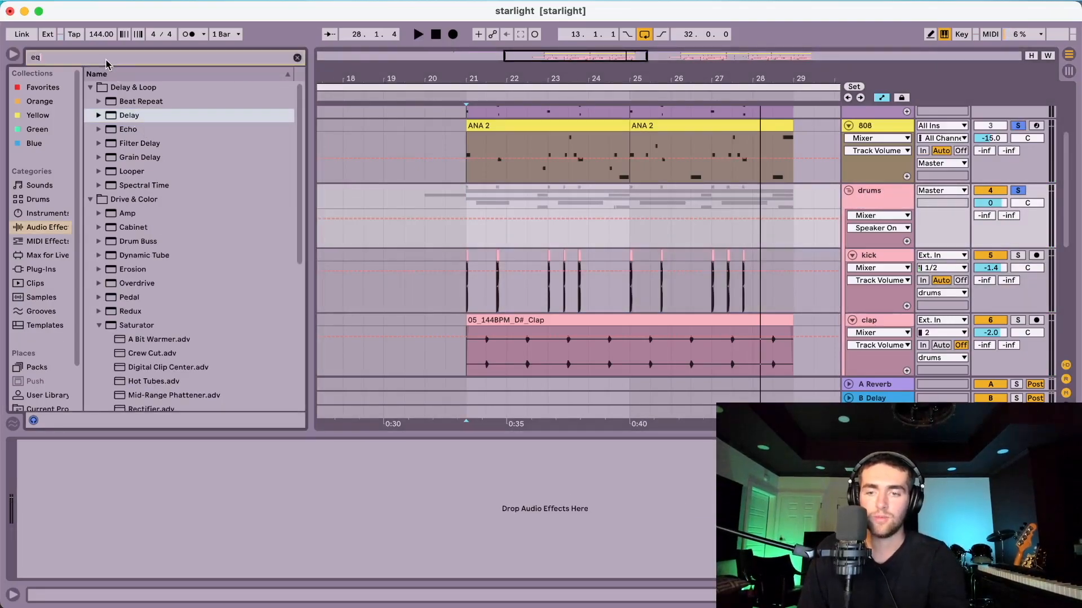
double_click(120, 156)
key("space")
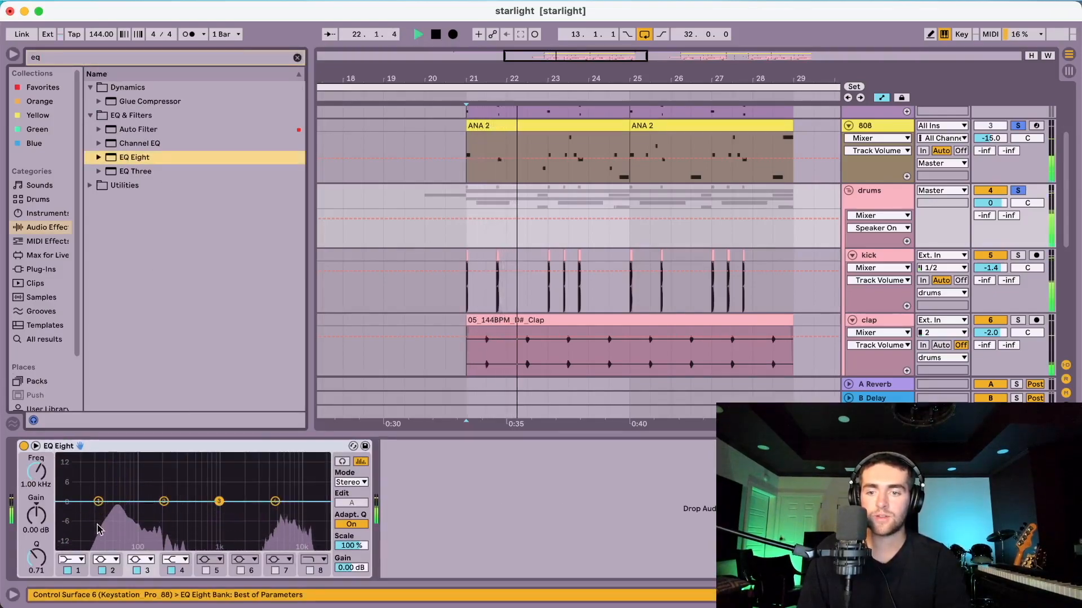
Step: Make band 1 of the drums EQ Eight a steep low cut at 31.9 Hz
left_click(71, 559)
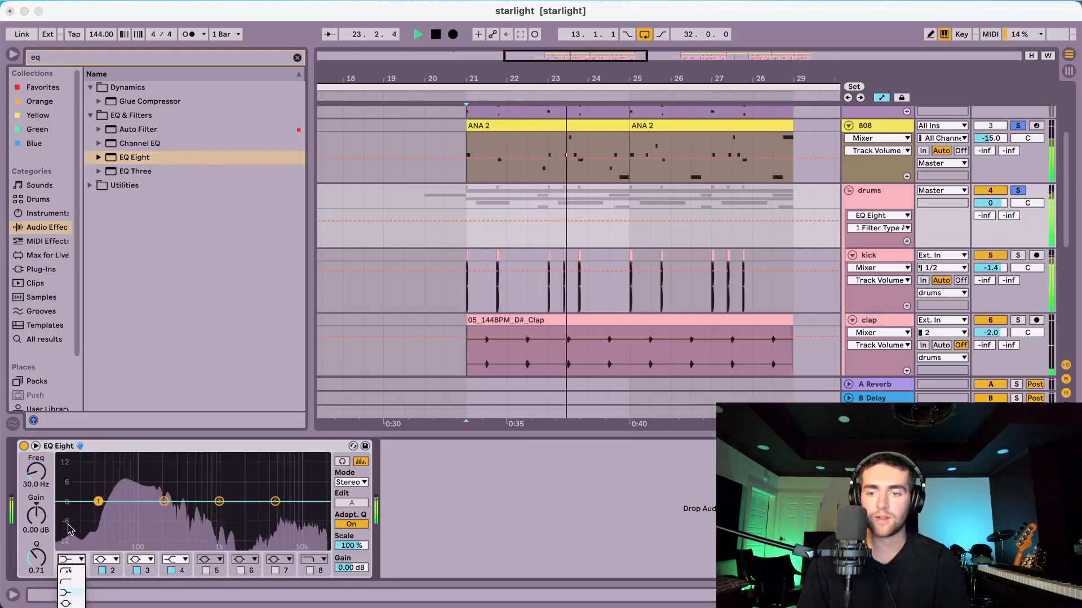
left_click(69, 574)
left_click_drag(37, 472, 36, 469)
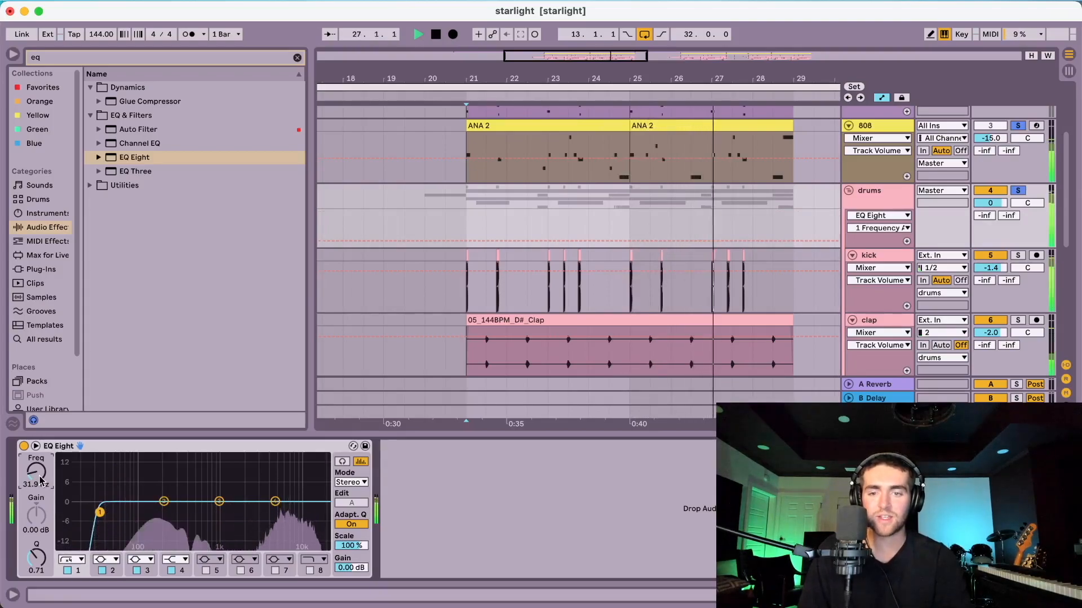
Step: Dip the drums EQ mids with band 2 at 899 Hz, -2.11 dB, and band 3 at 1.04 kHz, -0.62 dB
left_click(164, 502)
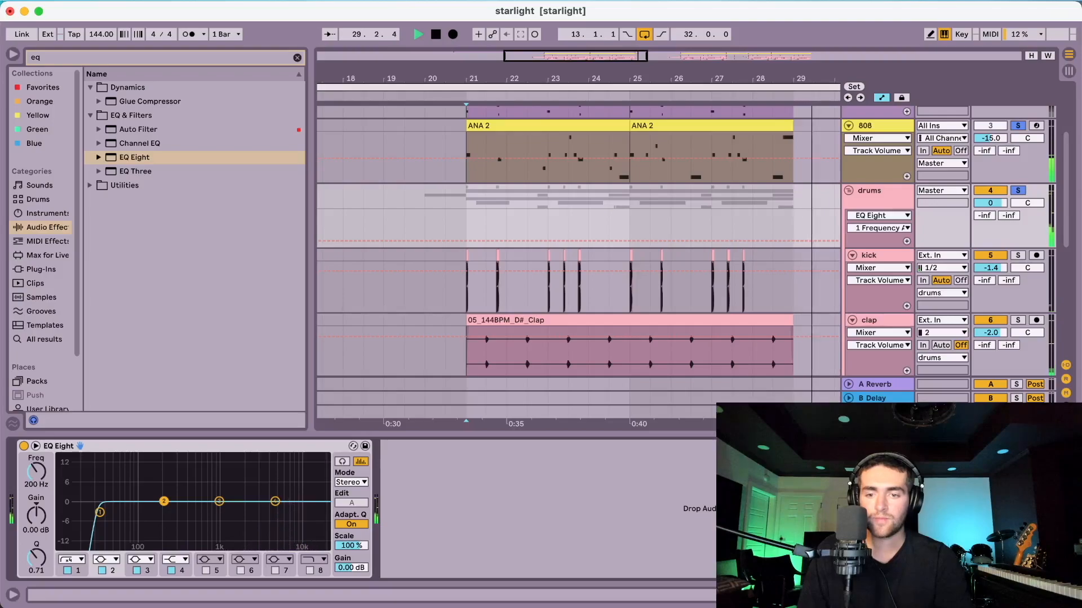
left_click_drag(185, 502, 219, 504)
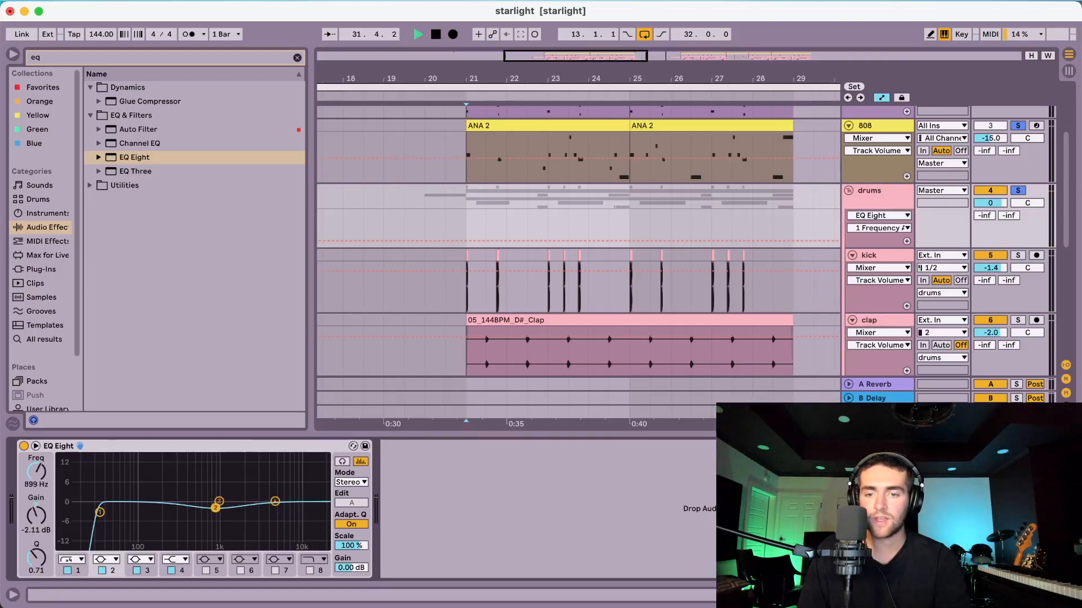
left_click(219, 501)
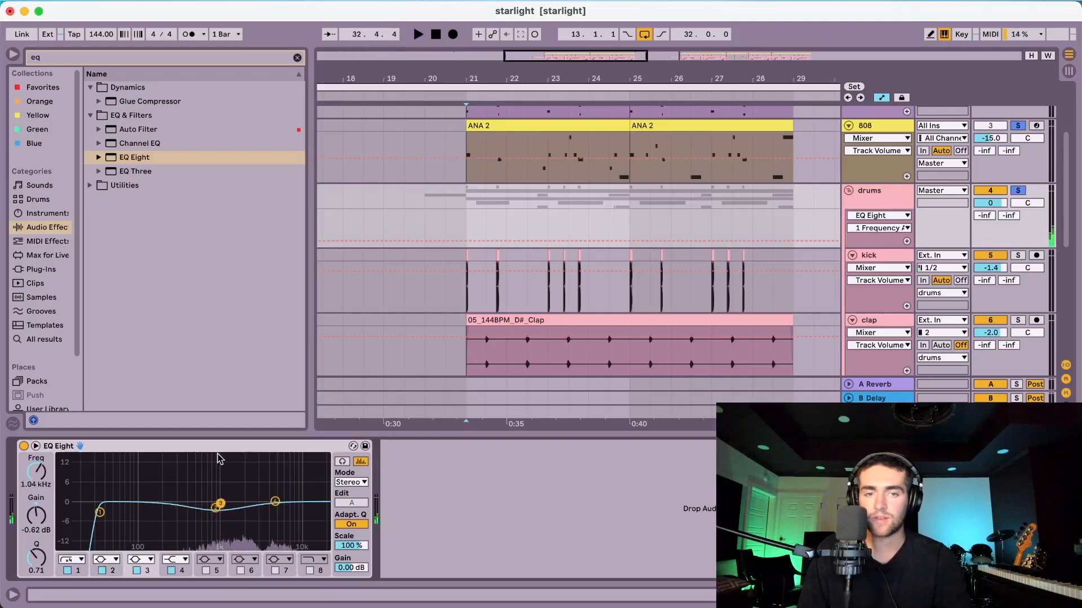
Step: Replay from bar 21, unsolo the drums and 808, and audition the drums EQ in the full mix
key("space")
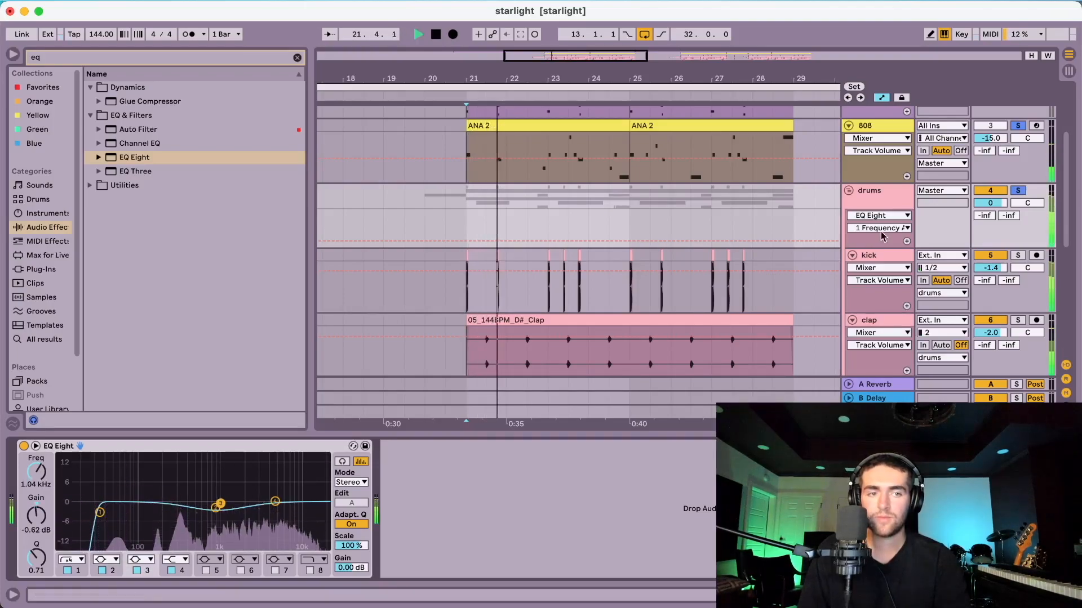
left_click(1018, 191)
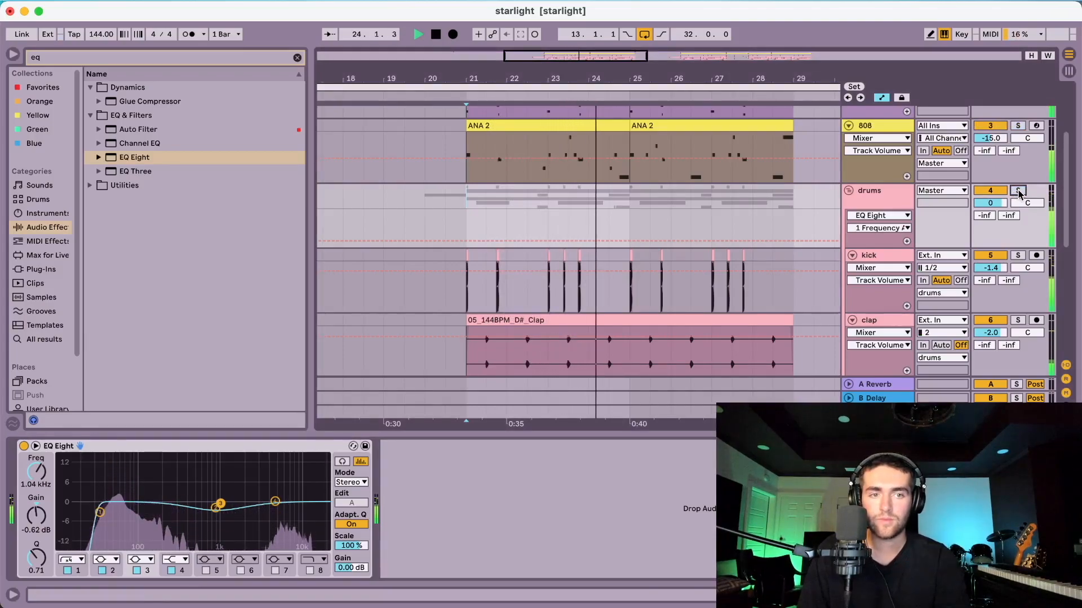
scroll(1018, 192, "up", 2)
scroll(1019, 193, "up", 2)
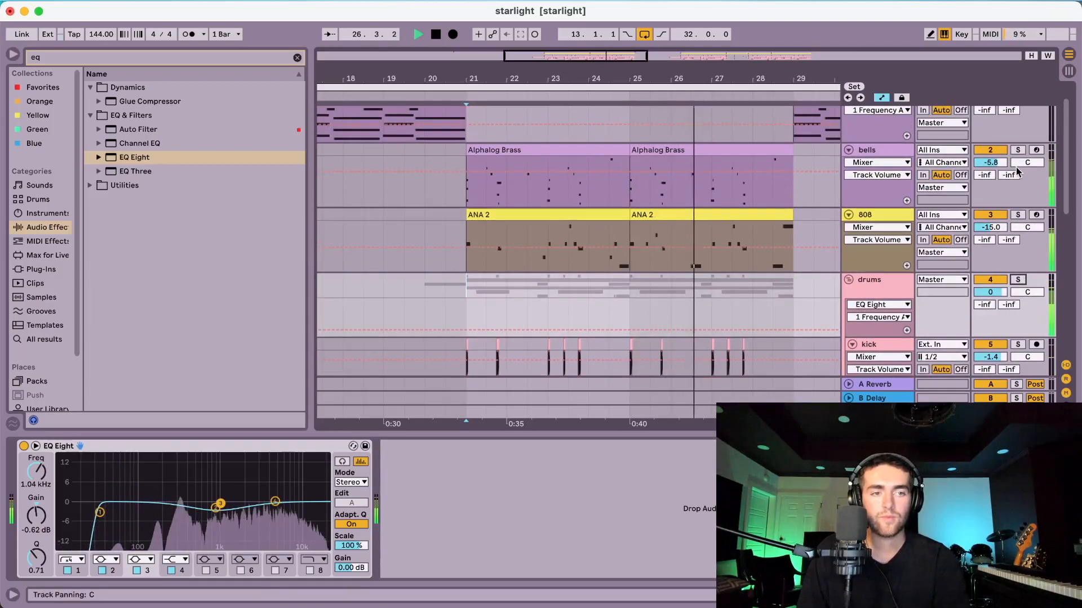
key("space")
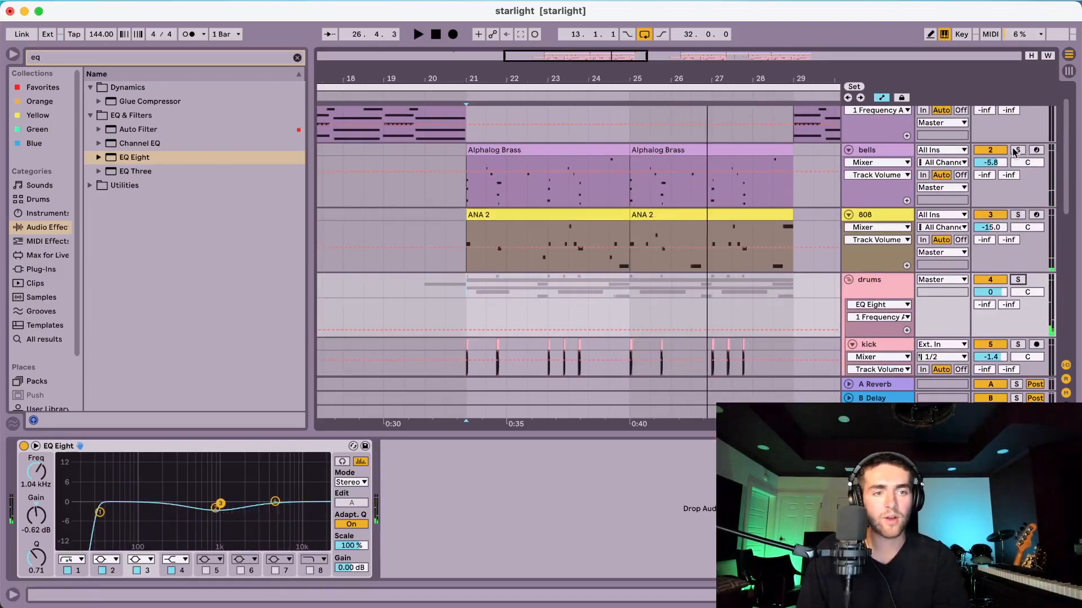
Step: Add Reverb to the bells track while playing it soloed from bar 21
left_click(543, 150)
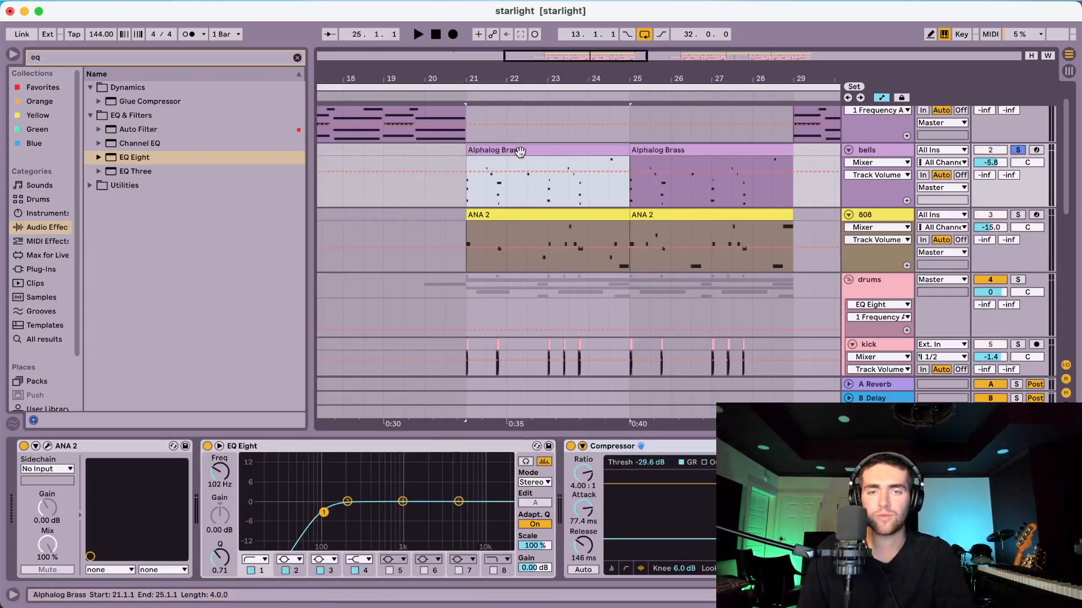
key("space")
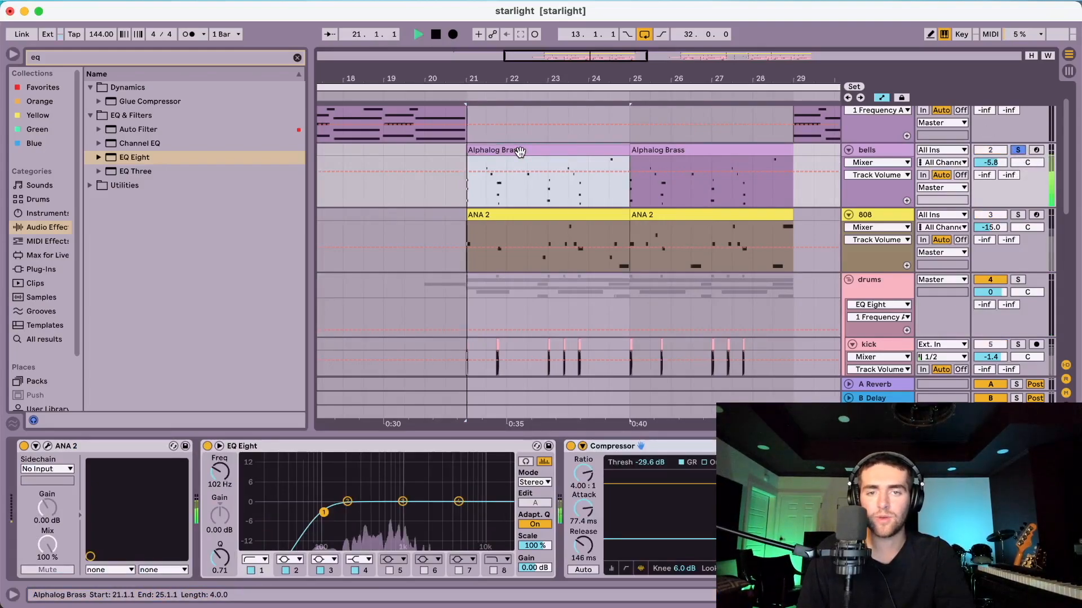
left_click(298, 58)
type("rever")
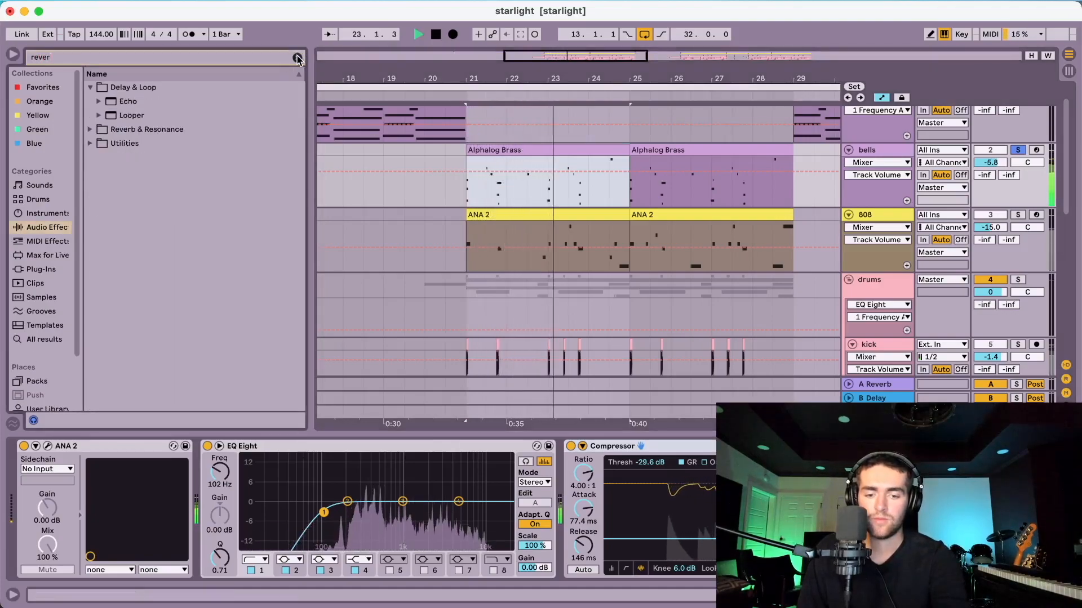
type("b")
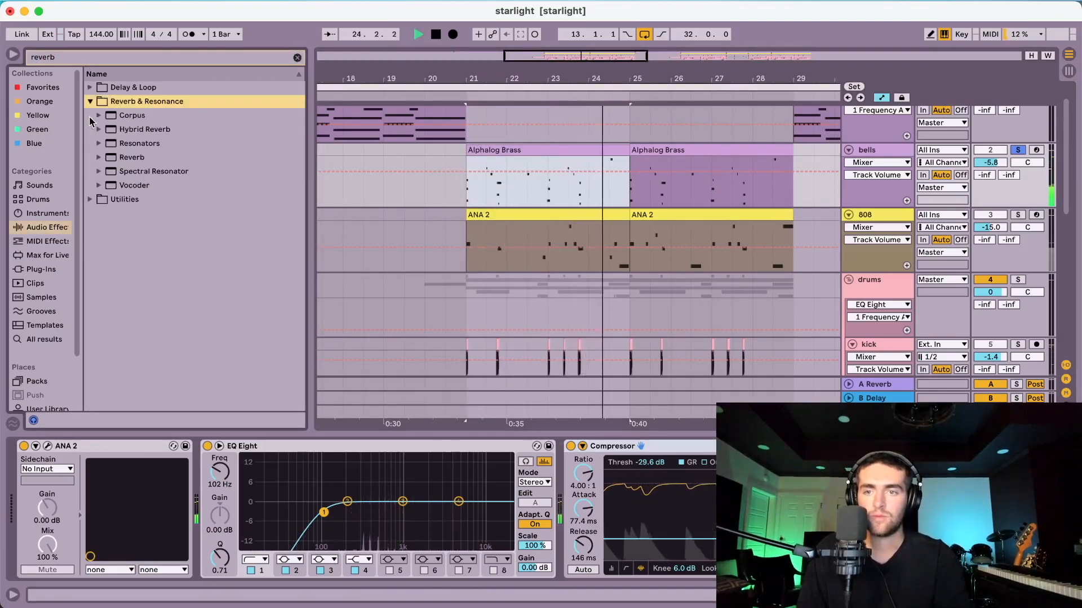
double_click(132, 157)
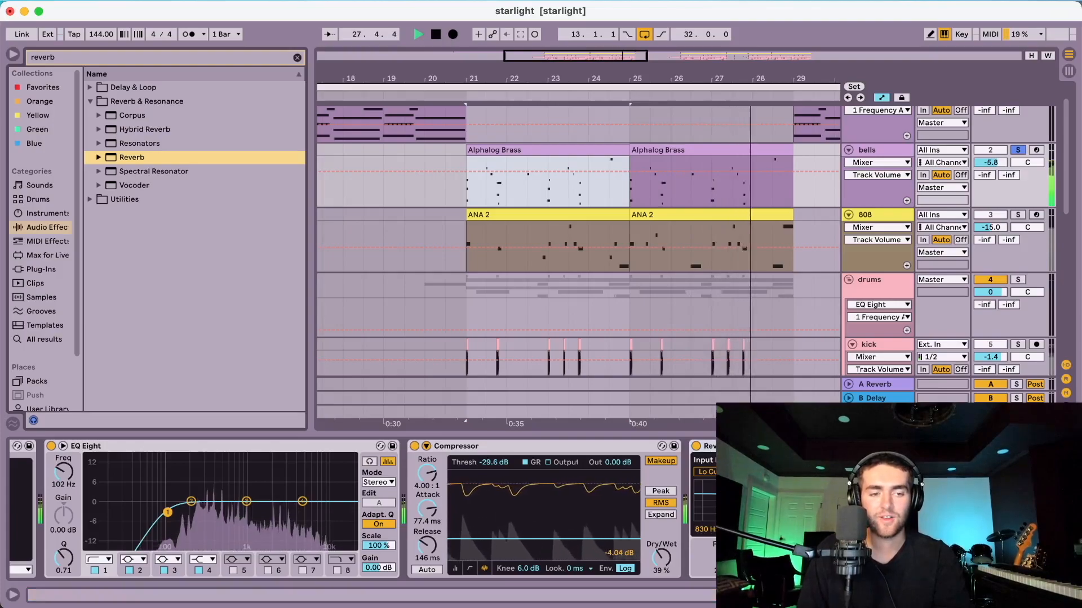
Step: Lower the bells Reverb's Dry/Wet and adjust its Decay Time while replaying the soloed bells from bar 21
left_click(1039, 557)
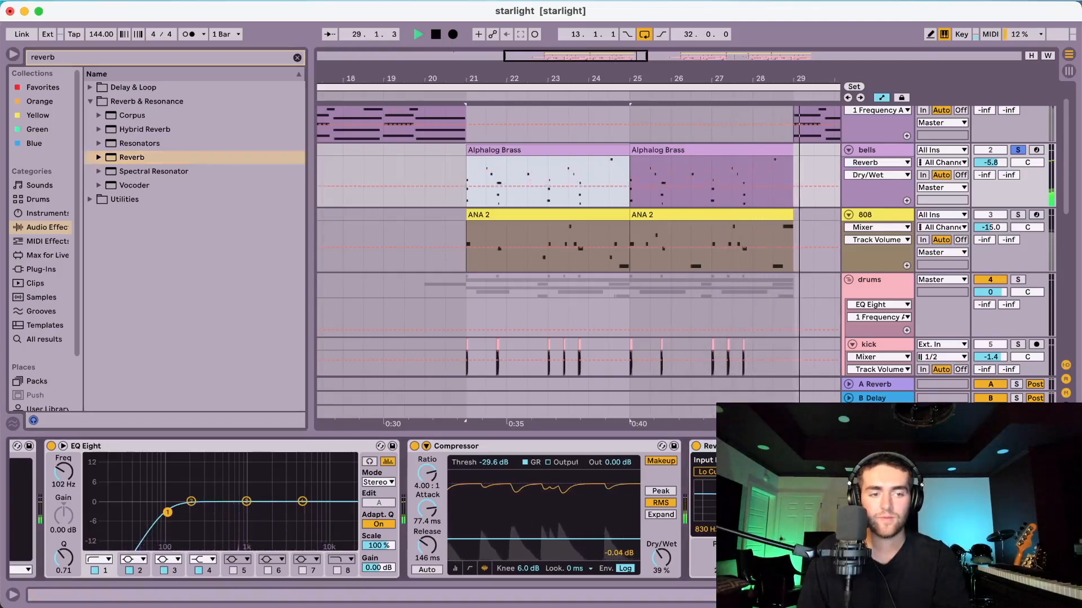
key("space")
key("space")
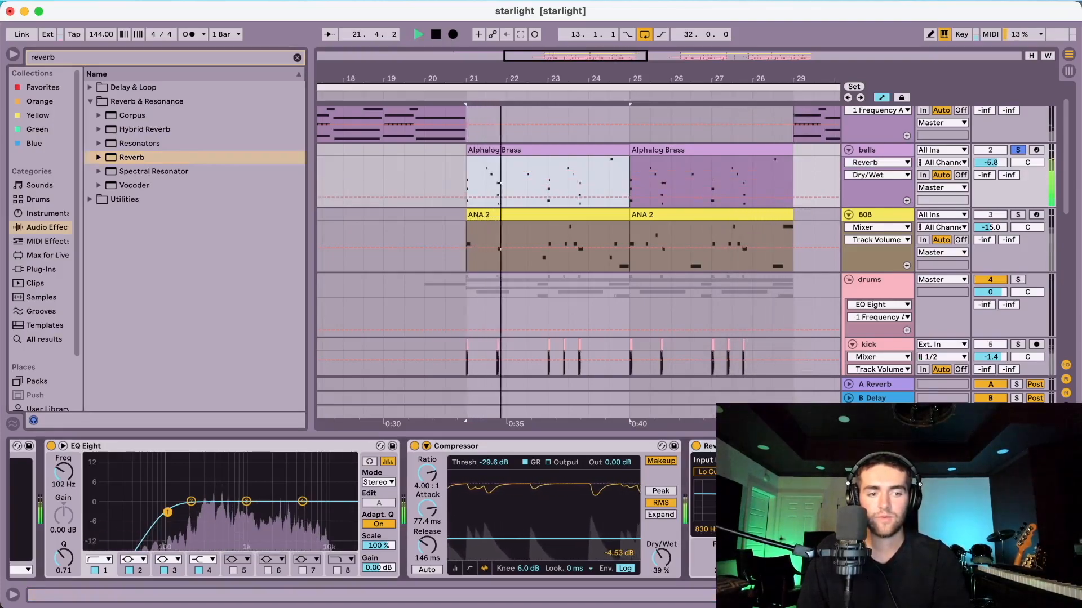
Step: Unsolo the bells and audition their reverb in the full mix from bar 17
left_click(1017, 150)
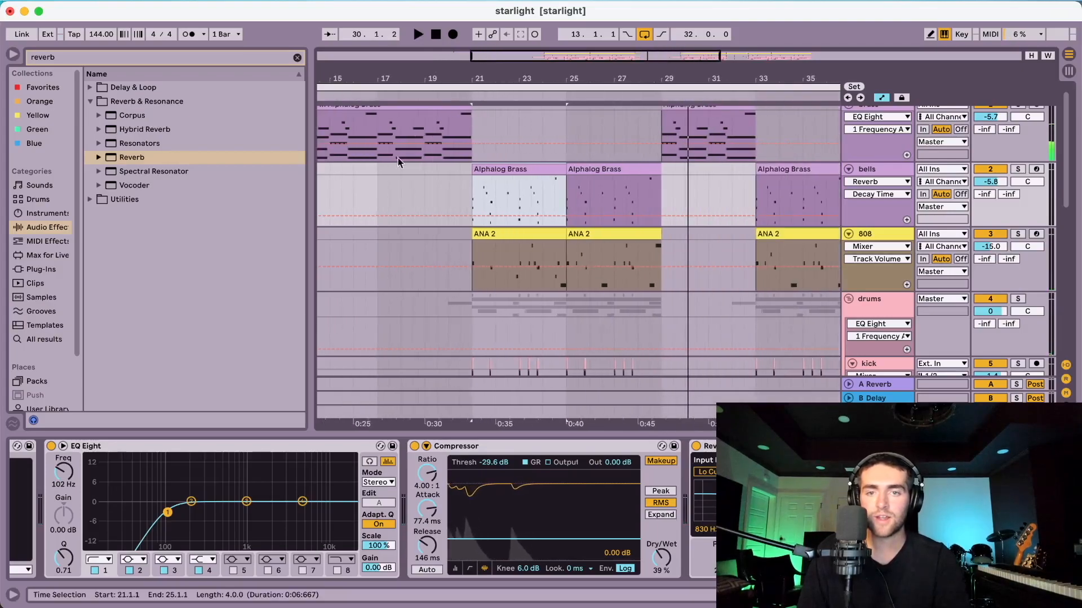
left_click(377, 188)
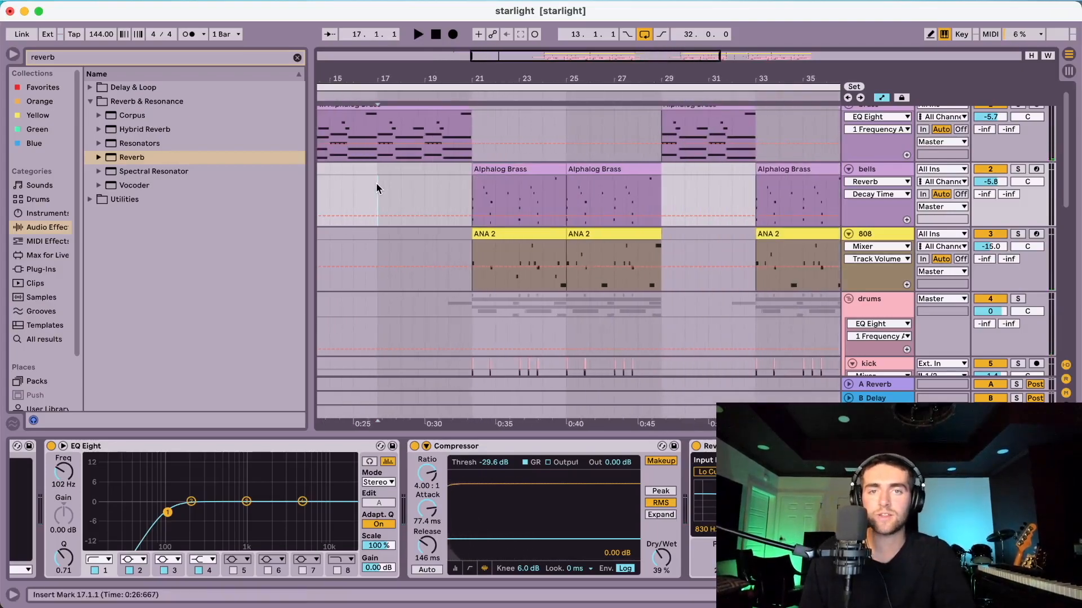
key("space")
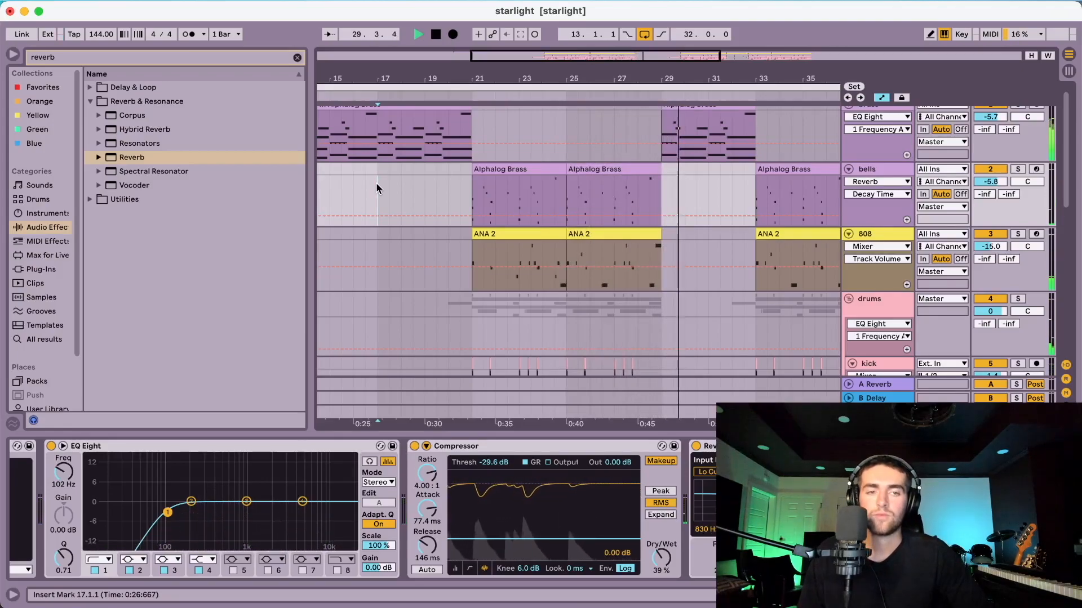
key("space")
Step: Set the brass track's Delay Dry/Wet to 10 %
scroll(389, 169, "up", 2)
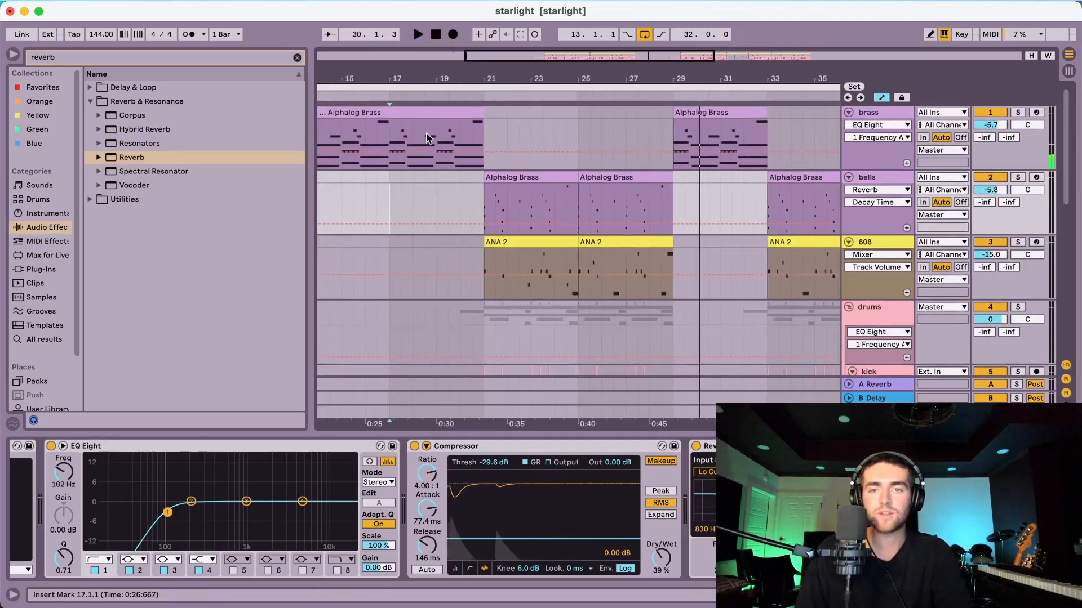
left_click(415, 113)
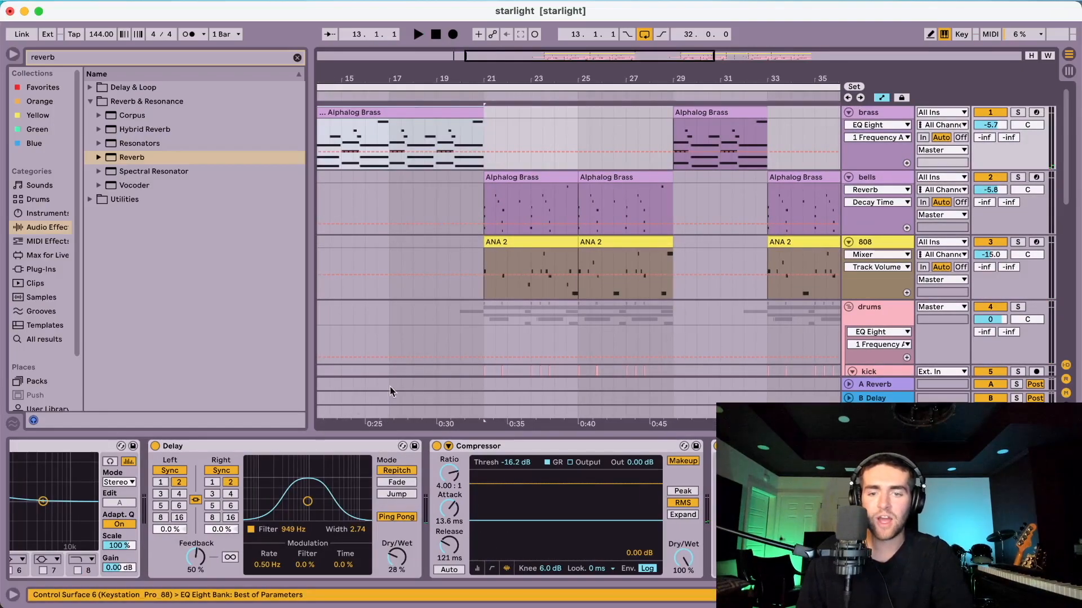
left_click(397, 558)
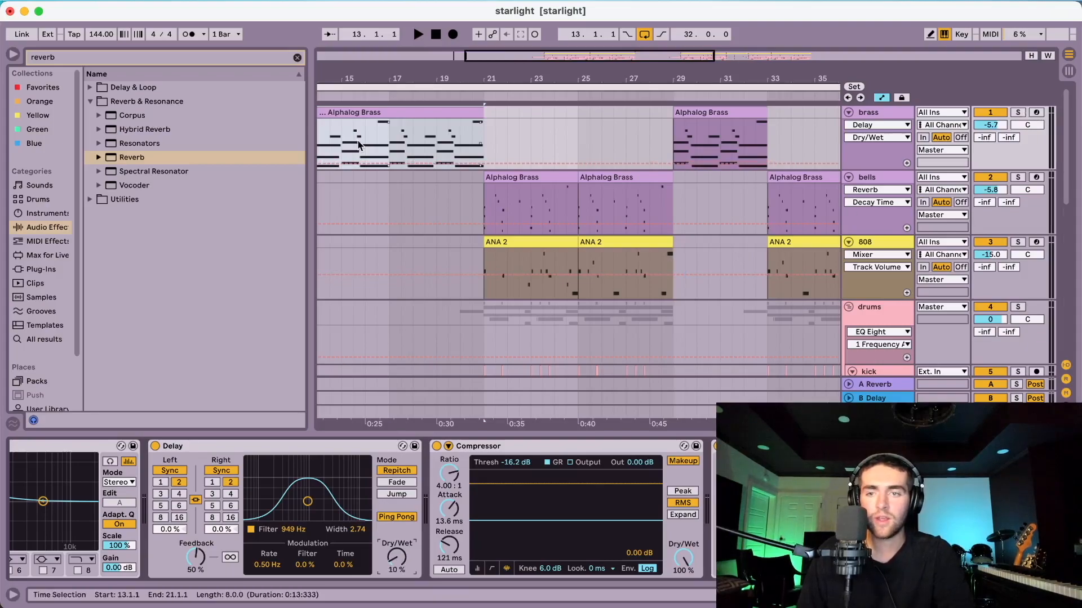
Step: Add Reverb to the brass track and adjust its Dry/Wet and Decay Time during playback from bar 13
double_click(130, 157)
key("space")
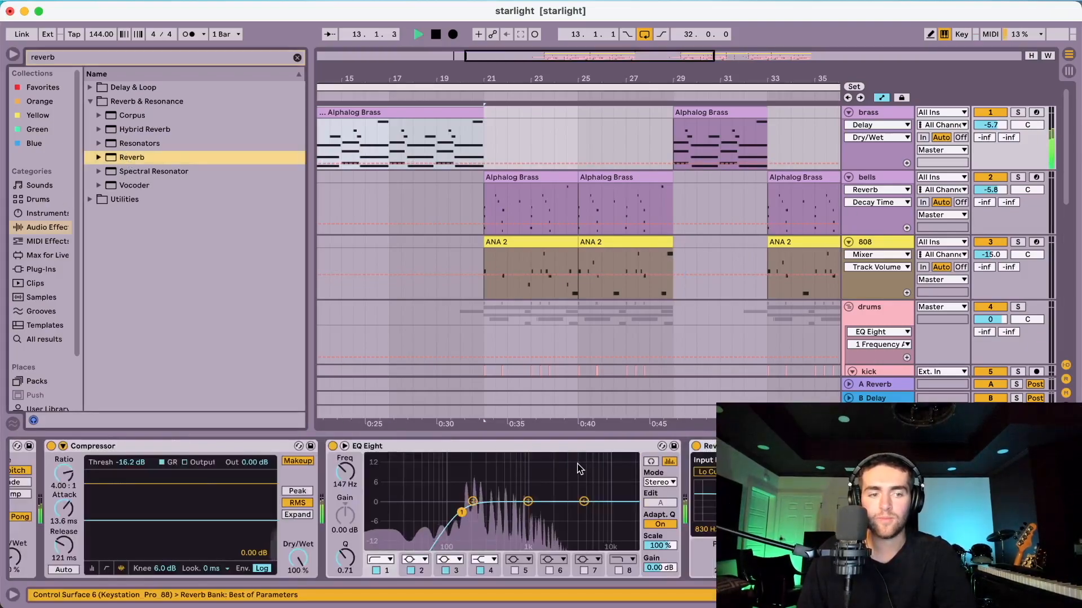
left_click_drag(1036, 558, 1035, 545)
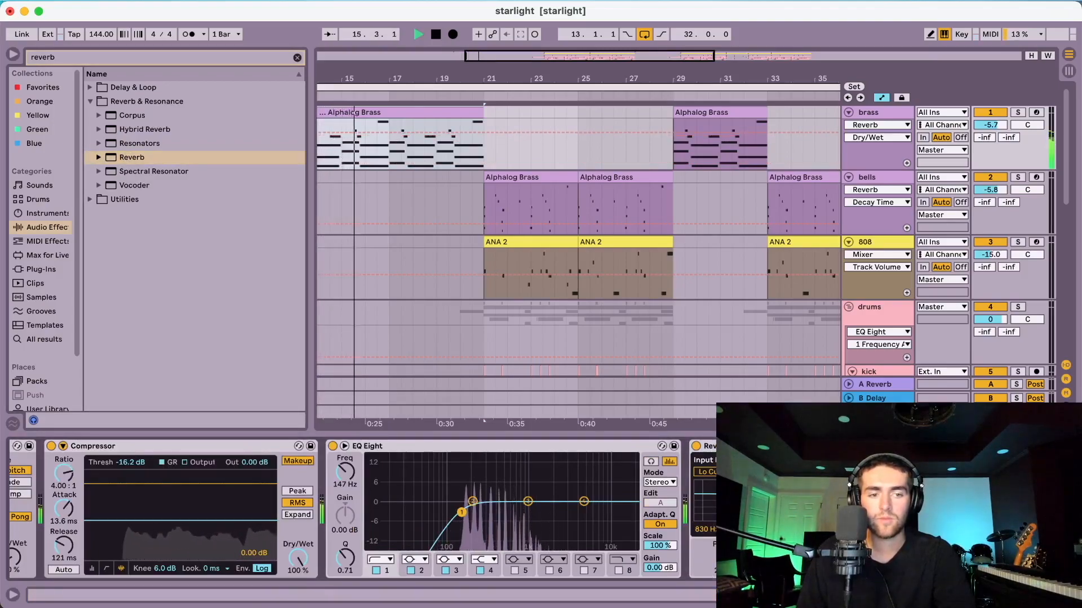
left_click_drag(838, 558, 838, 548)
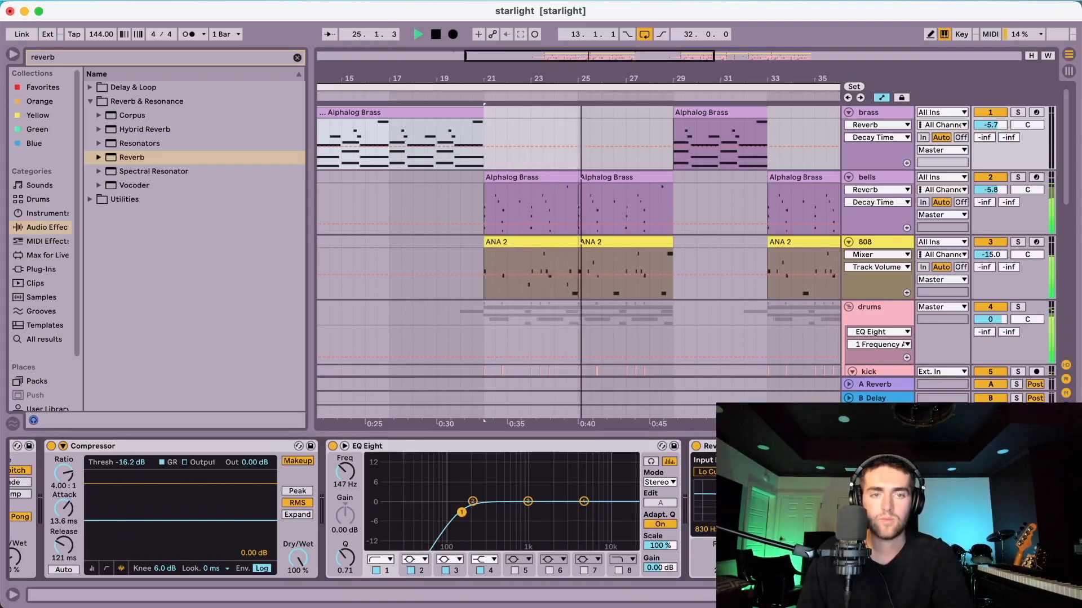
key("space")
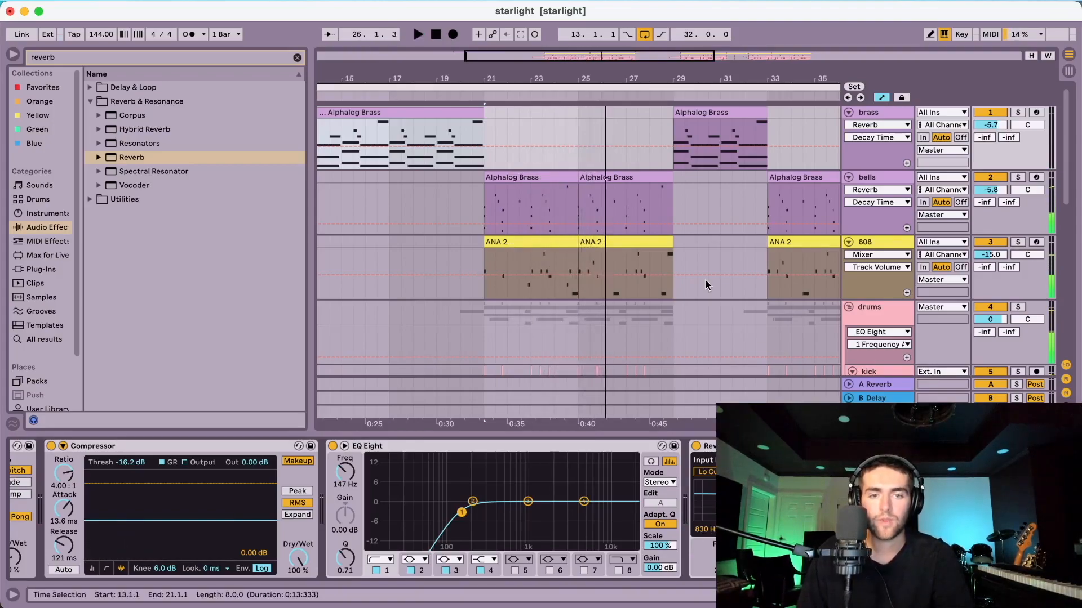
Step: Adjust the Drive of the 808's Crew Cut device while playing the full mix from bar 21
scroll(706, 285, "down", 10)
scroll(671, 273, "up", 8)
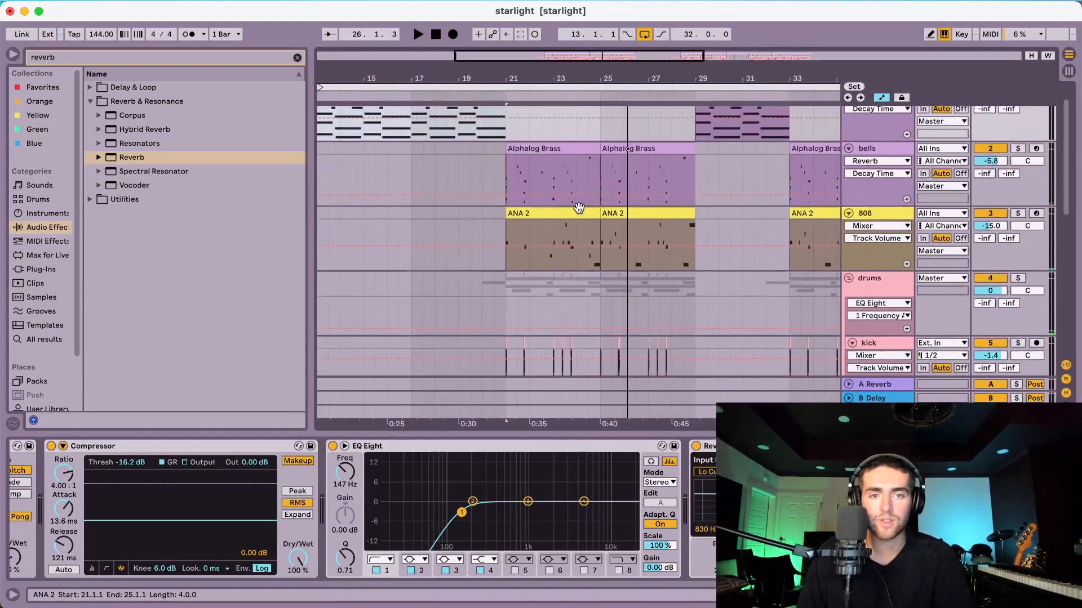
left_click(579, 209)
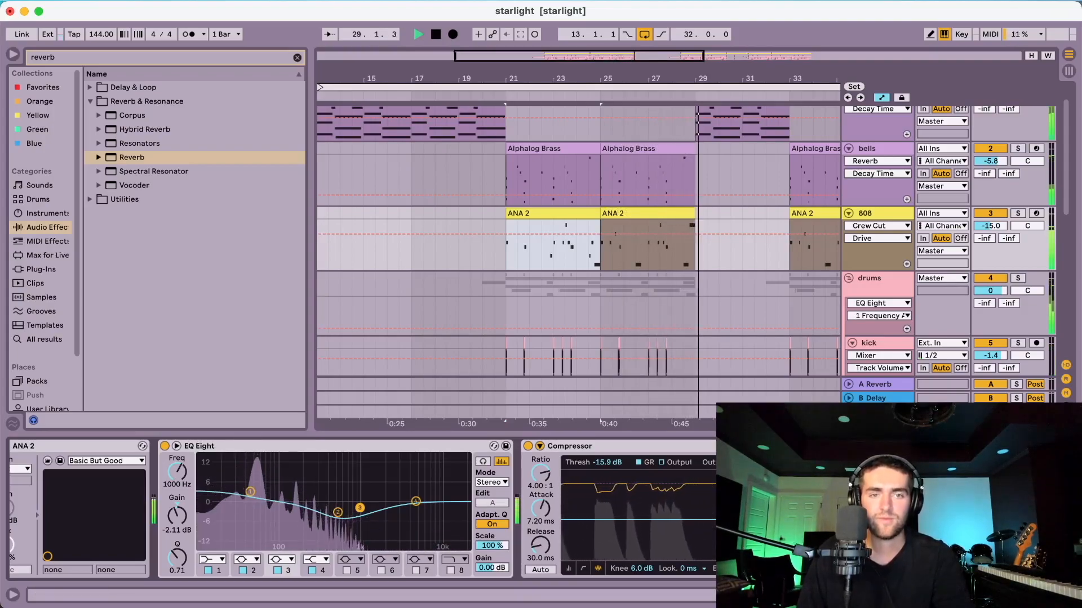
key("space")
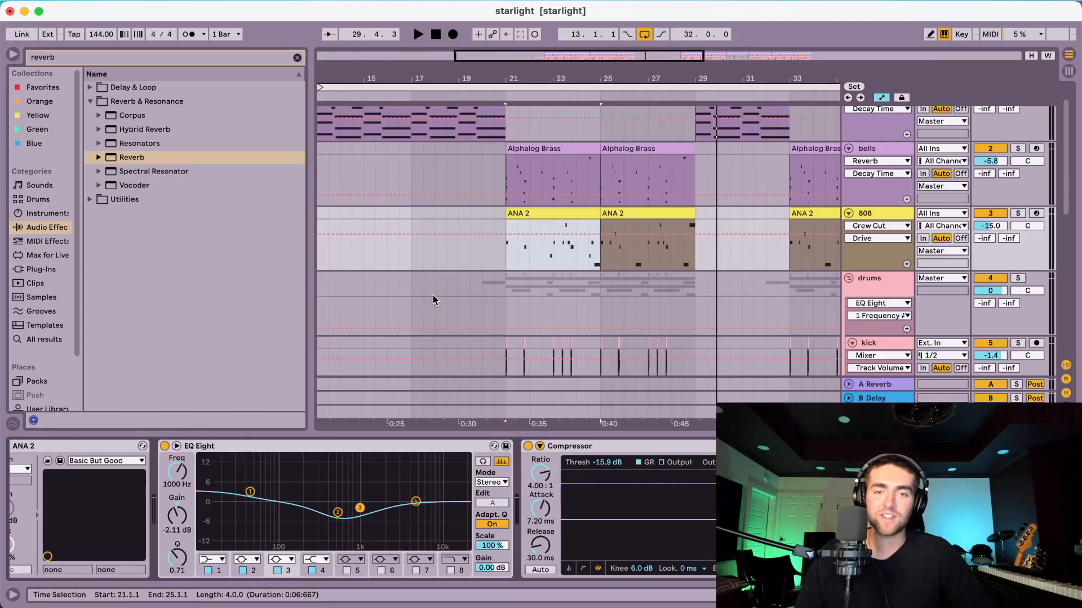
Step: Set the playback start to bar 19 on the brass track
scroll(433, 295, "up", 2)
left_click(468, 163)
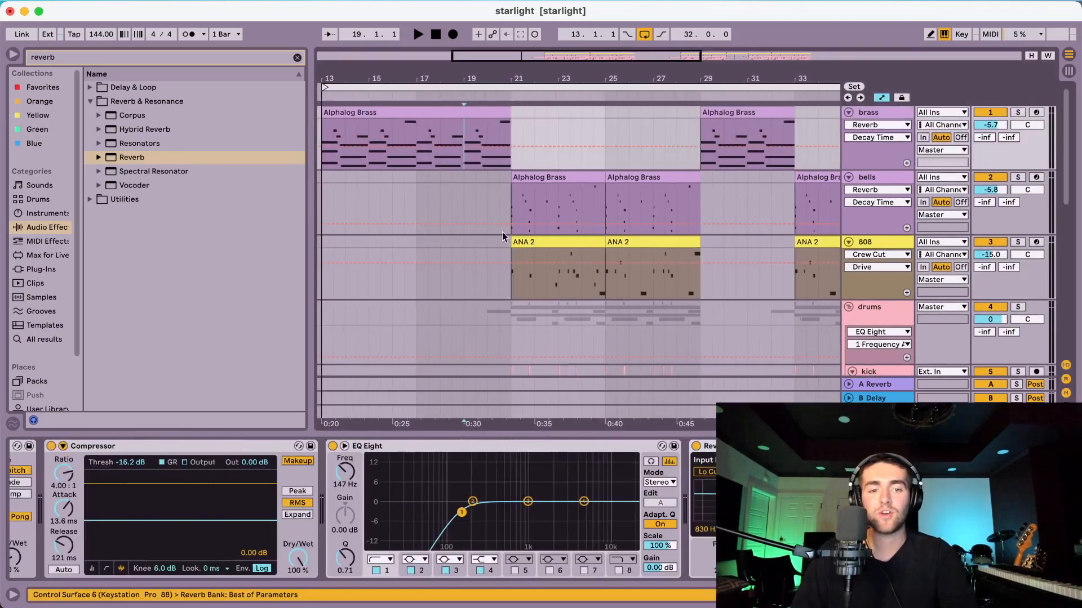